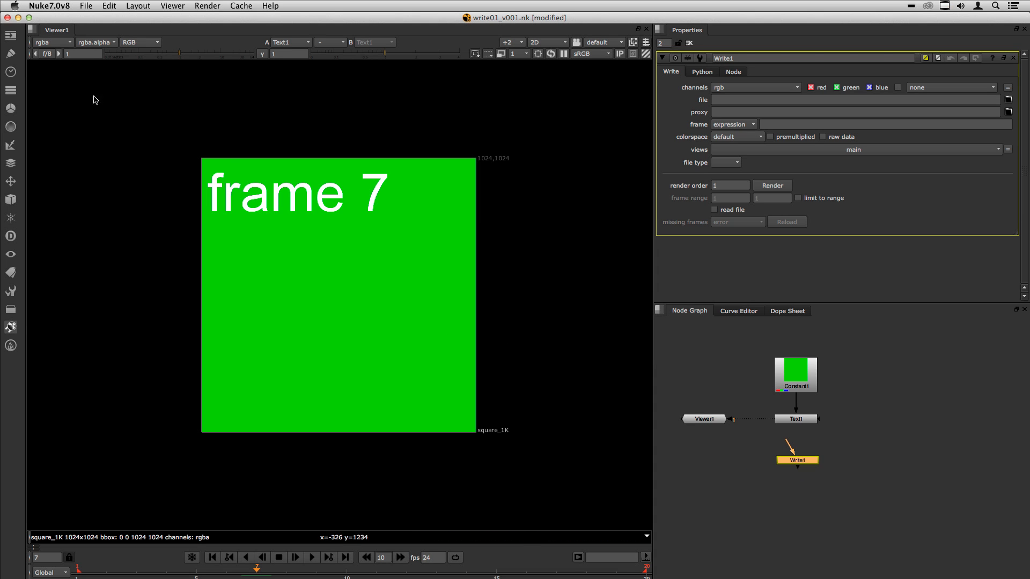
Step: Set the Write node's output location to the render folder inside the WRITE project folder
{"action": "left_click", "coordinate": [10, 35]}
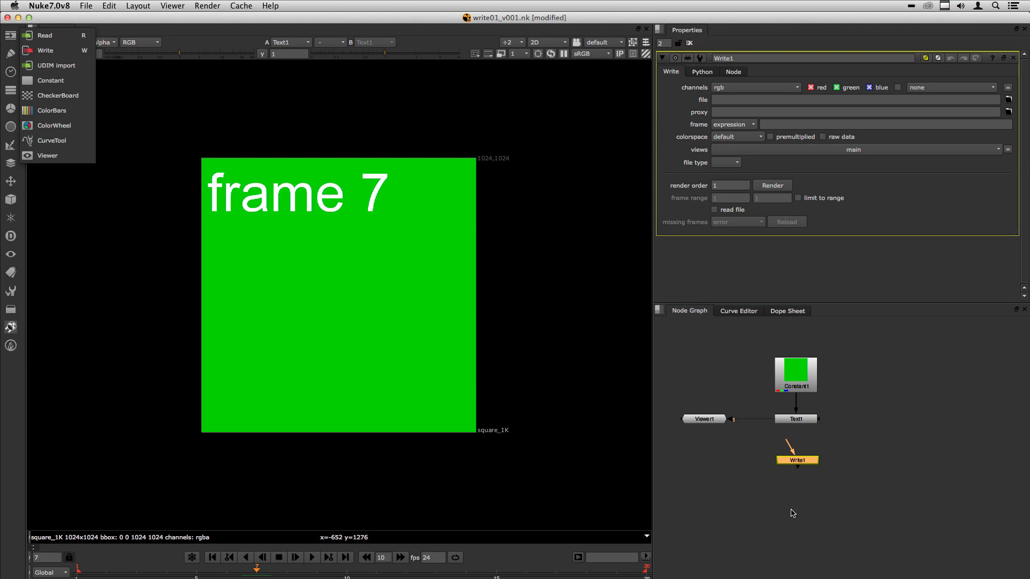
{"action": "left_click_drag", "start_coordinate": [797, 460], "coordinate": [798, 473]}
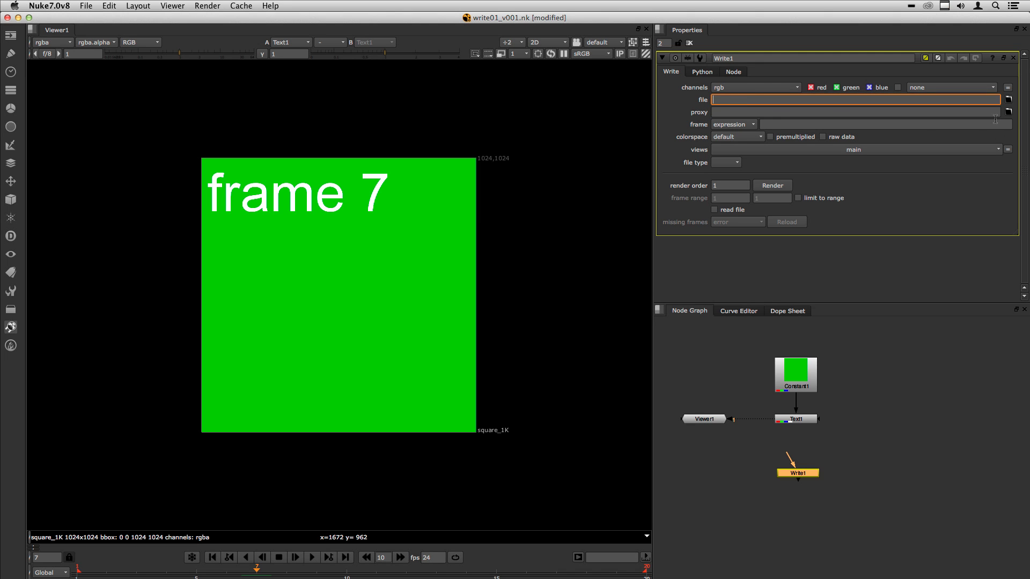
{"action": "left_click", "coordinate": [1008, 100]}
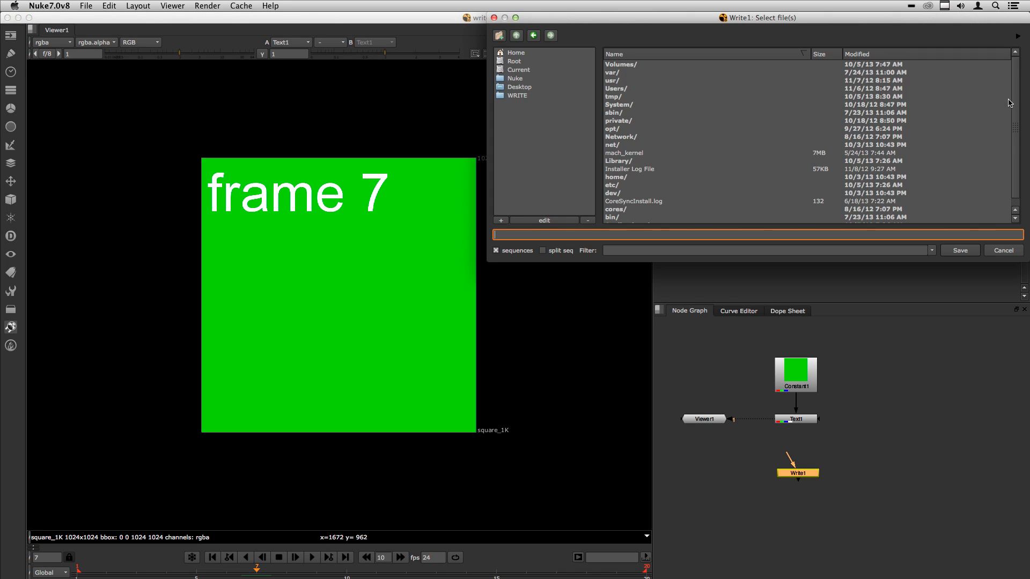
{"action": "left_click", "coordinate": [512, 96]}
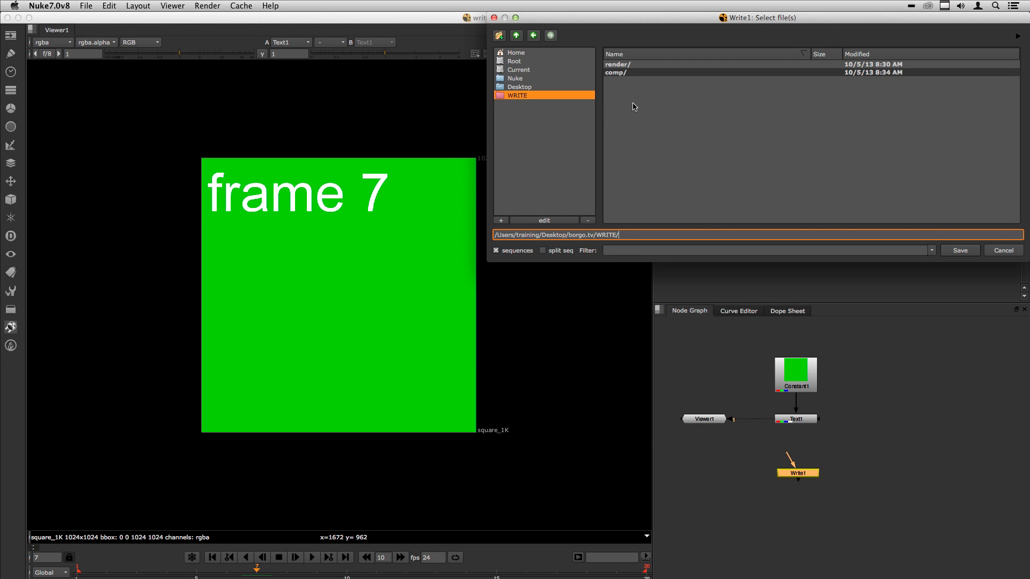
{"action": "double_click", "coordinate": [618, 65]}
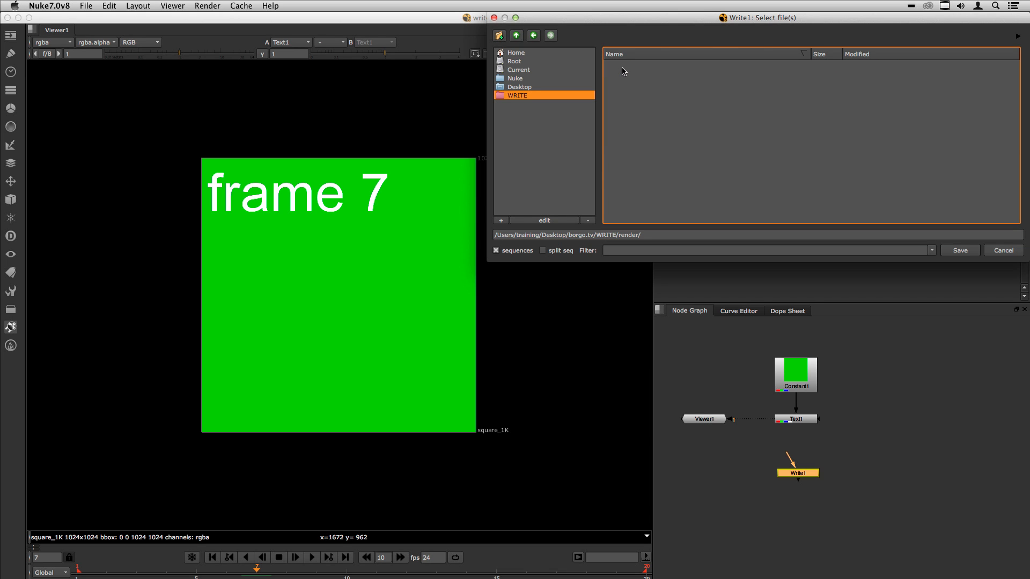
{"action": "left_click", "coordinate": [665, 234]}
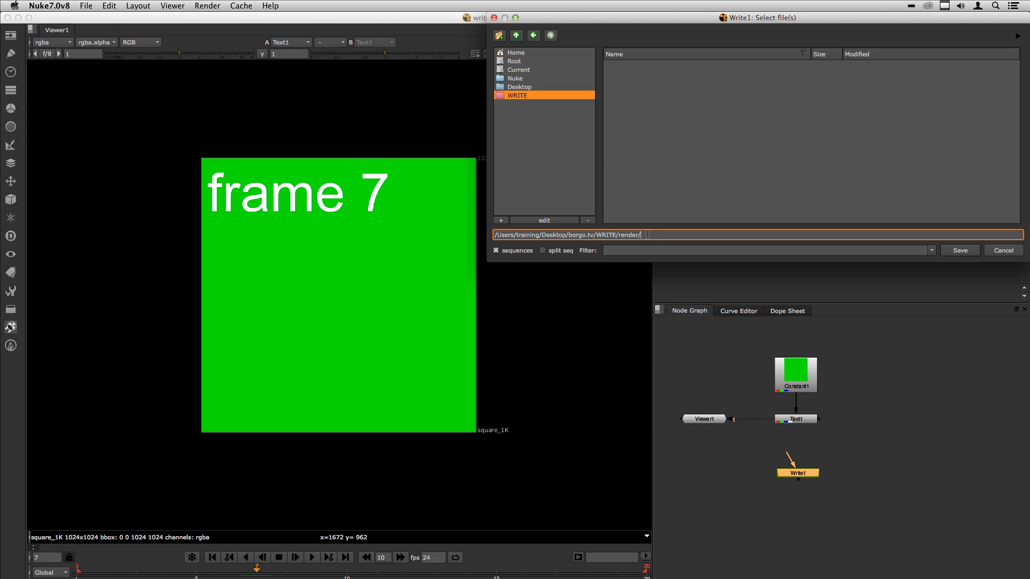
{"action": "left_click", "coordinate": [947, 251]}
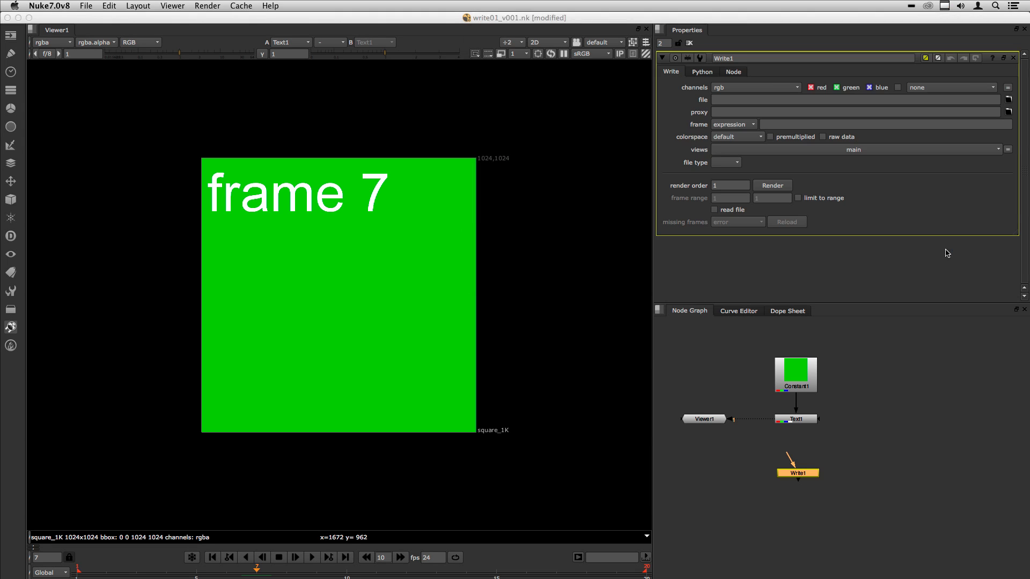
Step: Complete the Write node's output path with the file name arquivo.####.exr
{"action": "left_click", "coordinate": [869, 101]}
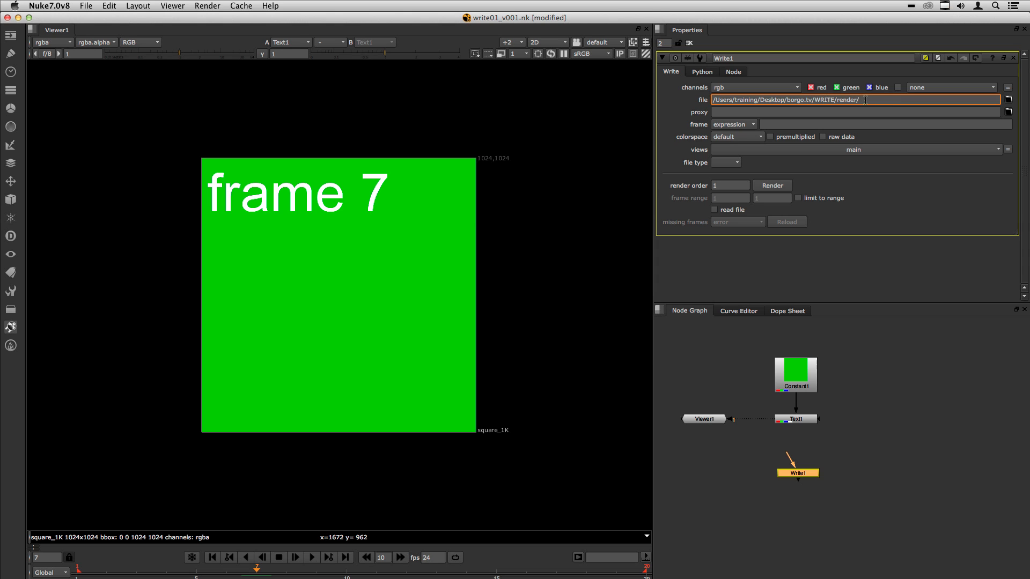
{"action": "left_click_drag", "start_coordinate": [863, 101], "coordinate": [678, 103]}
{"action": "left_click", "coordinate": [870, 99]}
{"action": "type", "text": "rquivo.####.exr"}
{"action": "key", "text": "Return"}
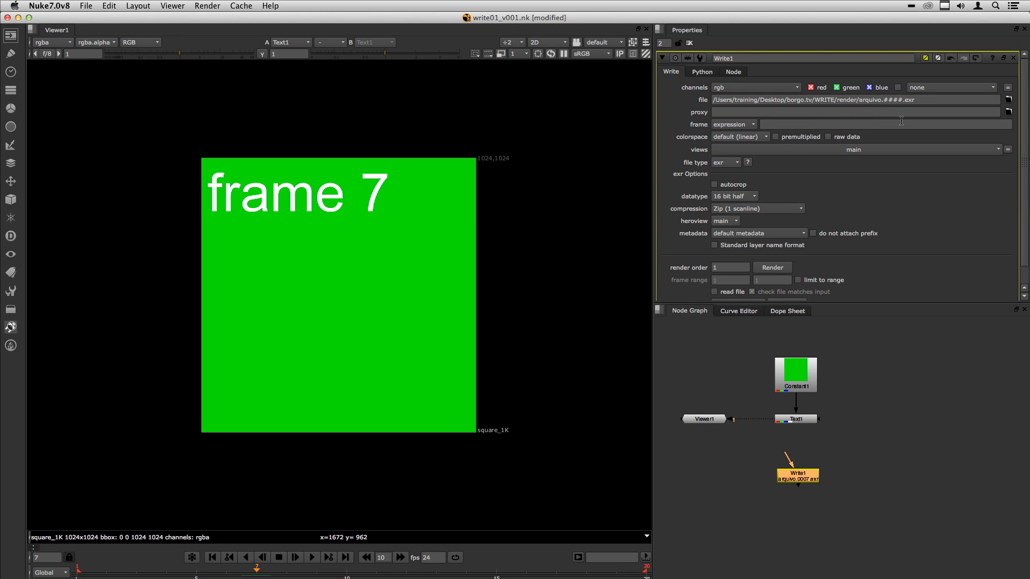
{"action": "left_click", "coordinate": [924, 98]}
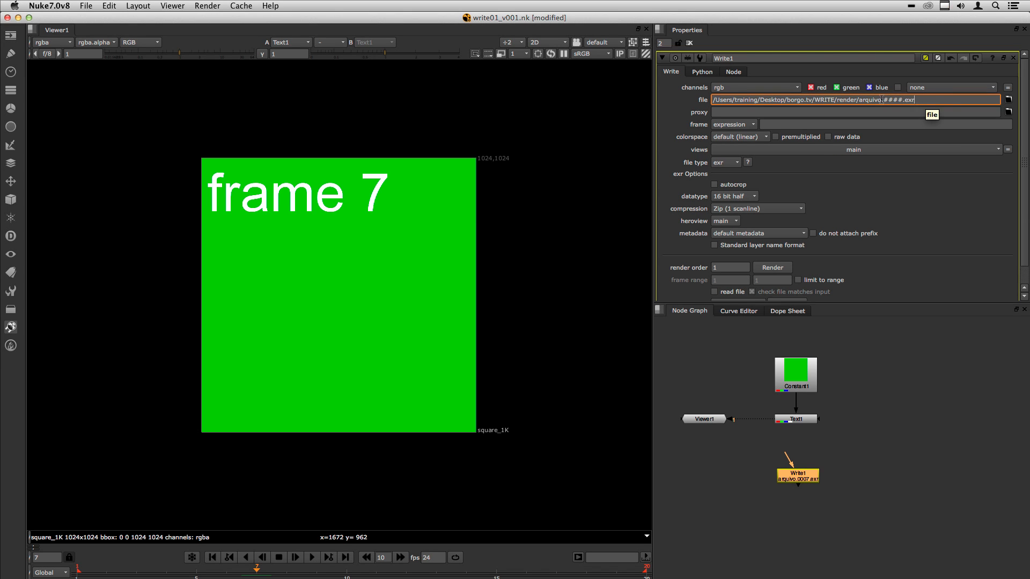
{"action": "left_click_drag", "start_coordinate": [927, 100], "coordinate": [868, 100]}
{"action": "left_click", "coordinate": [909, 104]}
{"action": "key", "text": "Delete"}
{"action": "type", "text": "_"}
{"action": "key", "text": "BackSpace"}
{"action": "type", "text": "."}
{"action": "left_click_drag", "start_coordinate": [930, 100], "coordinate": [693, 95]}
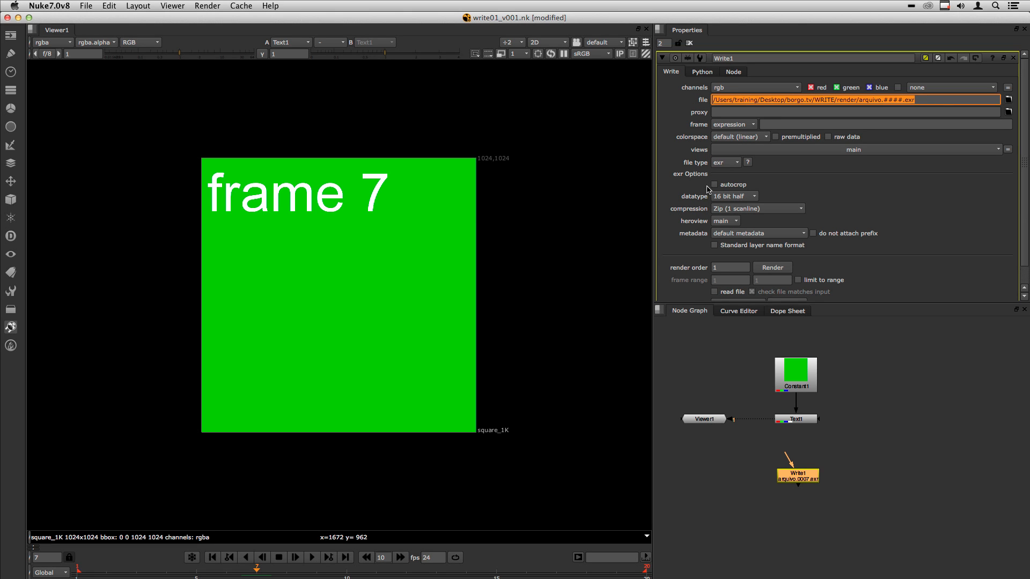
{"action": "left_click", "coordinate": [678, 183]}
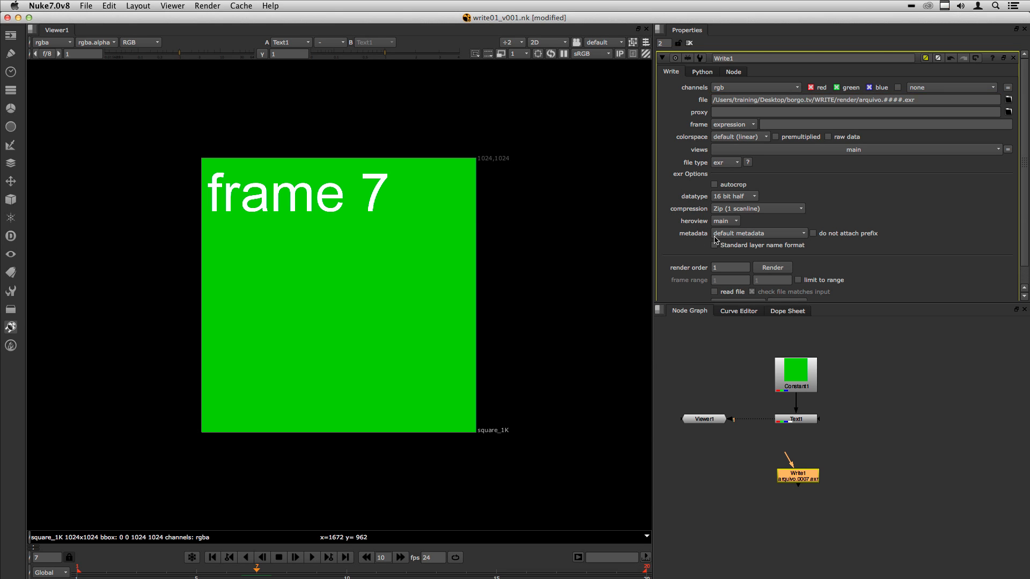
Step: Set the Write node's output channels to all and look through the layers available in the viewer
{"action": "left_click", "coordinate": [728, 87]}
{"action": "left_click", "coordinate": [728, 102]}
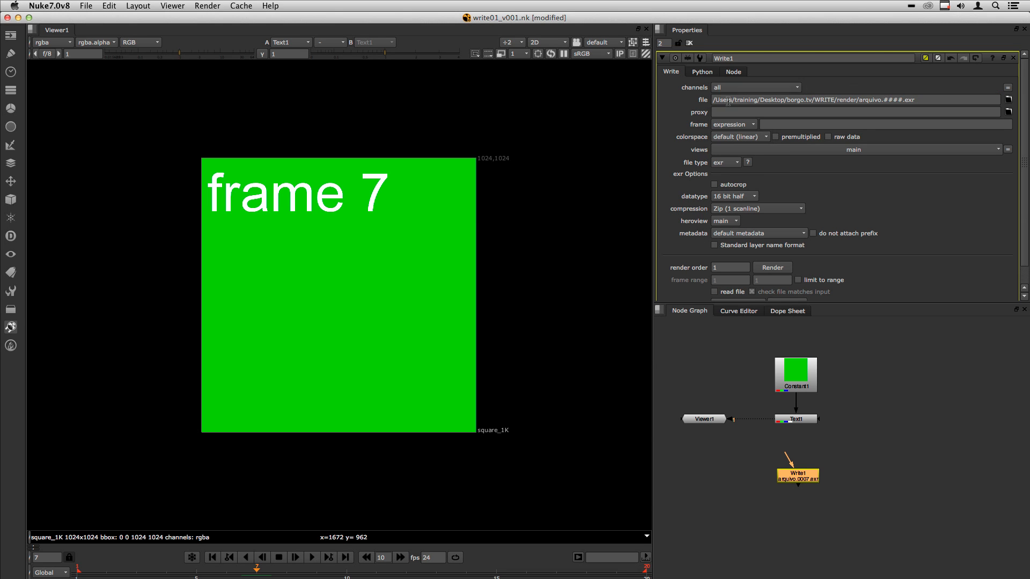
{"action": "left_click", "coordinate": [53, 43]}
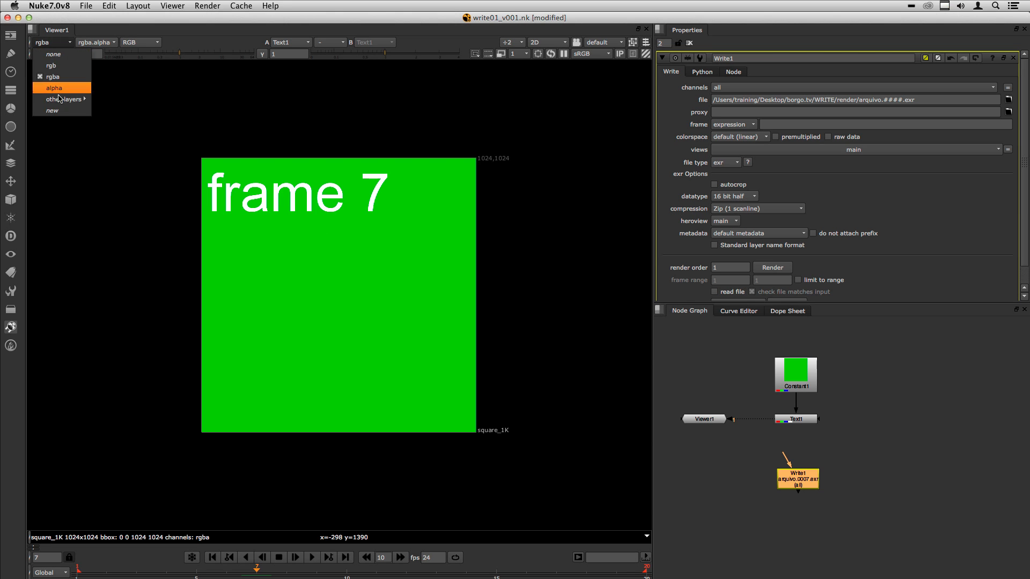
{"action": "mouse_move", "coordinate": [59, 99]}
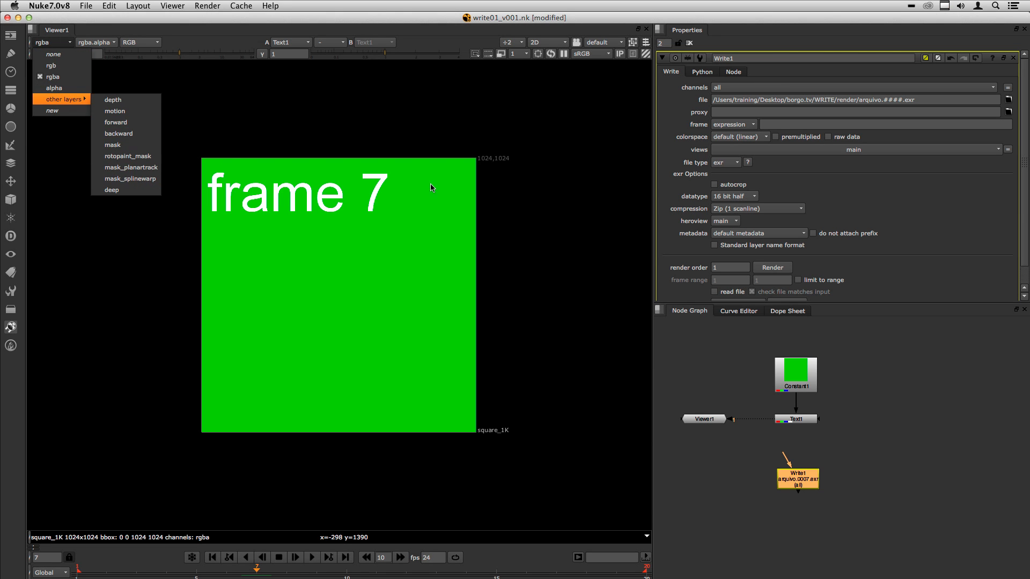
{"action": "left_click", "coordinate": [713, 91]}
Step: Set the Write node's channels to rgba and connect its input to the Text1 node, aligning it underneath
{"action": "left_click", "coordinate": [721, 89]}
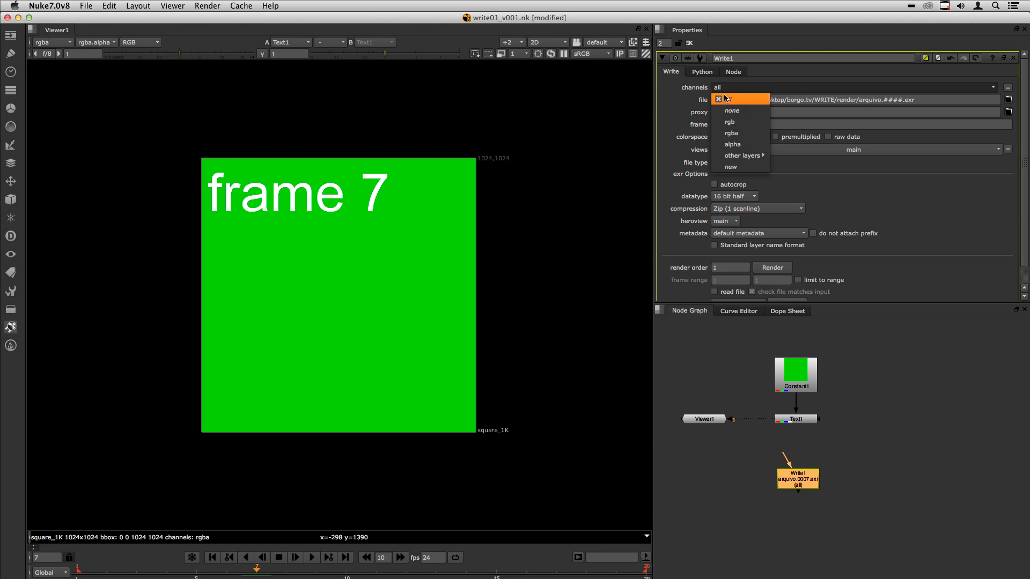
{"action": "left_click", "coordinate": [735, 134]}
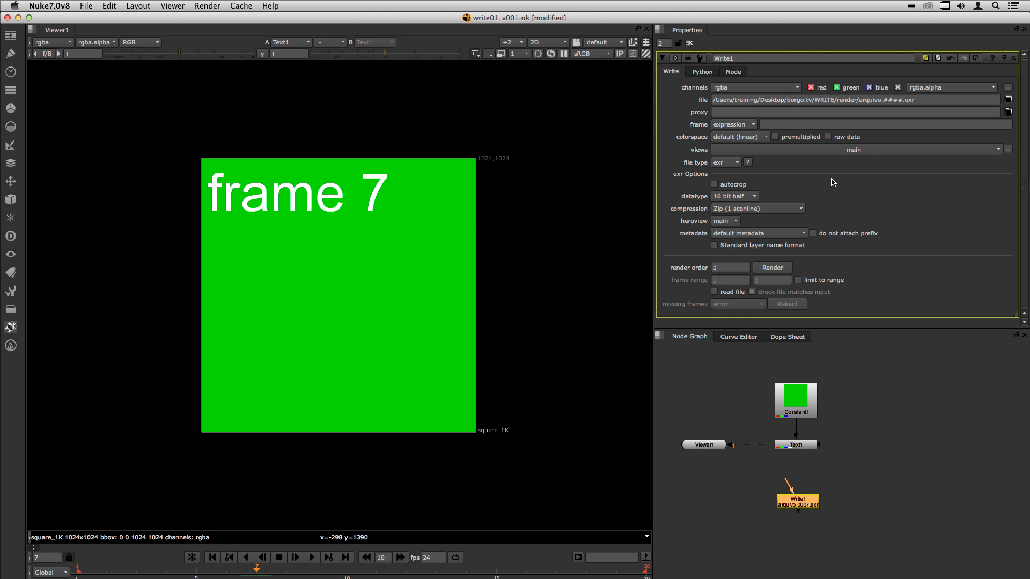
{"action": "left_click_drag", "start_coordinate": [792, 484], "coordinate": [799, 449]}
{"action": "left_click_drag", "start_coordinate": [799, 511], "coordinate": [797, 508]}
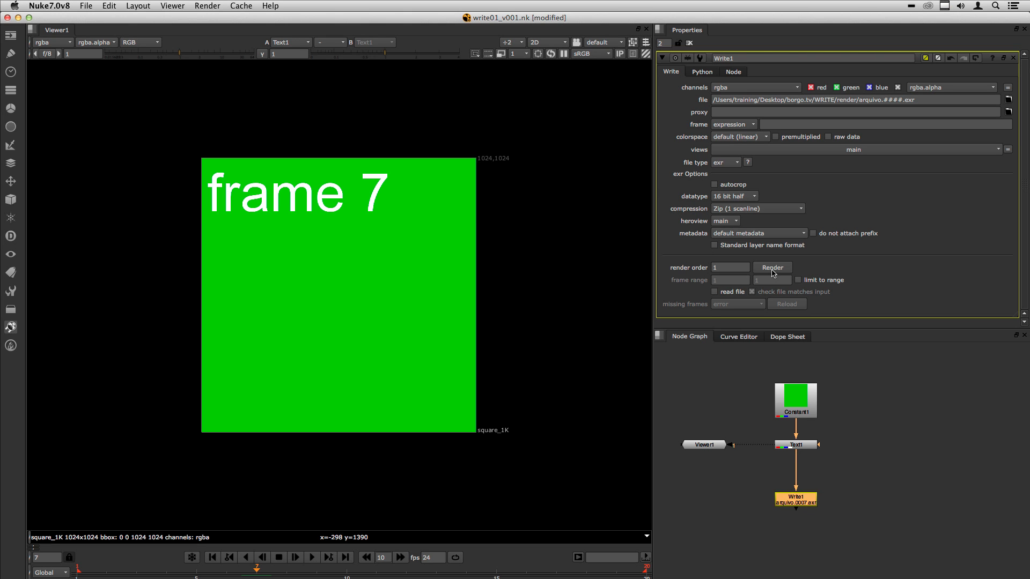
Step: Render all Write nodes using the global frame range, 1-20
{"action": "left_click", "coordinate": [208, 6]}
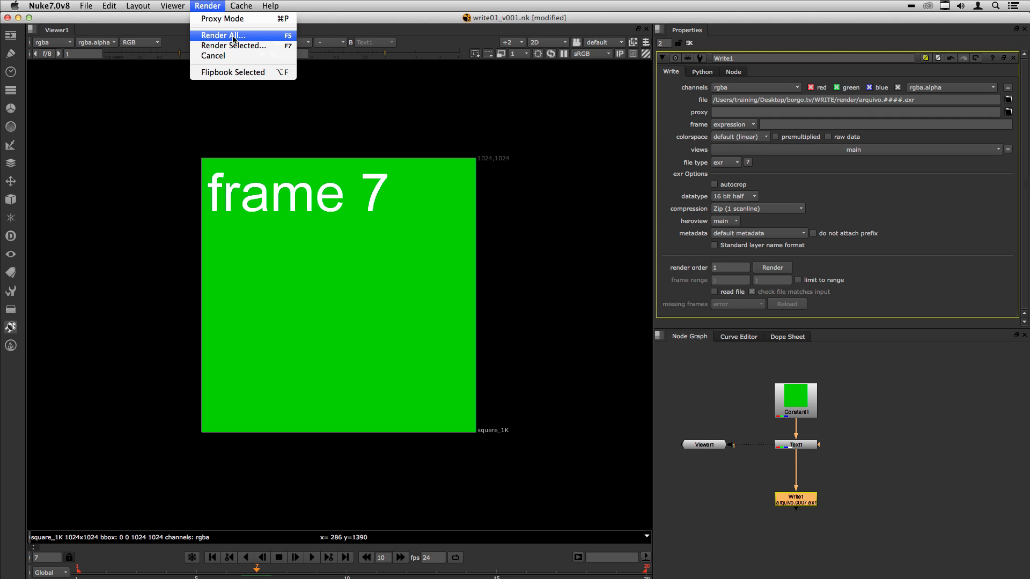
{"action": "left_click", "coordinate": [233, 37]}
{"action": "left_click_drag", "start_coordinate": [225, 31], "coordinate": [553, 254]}
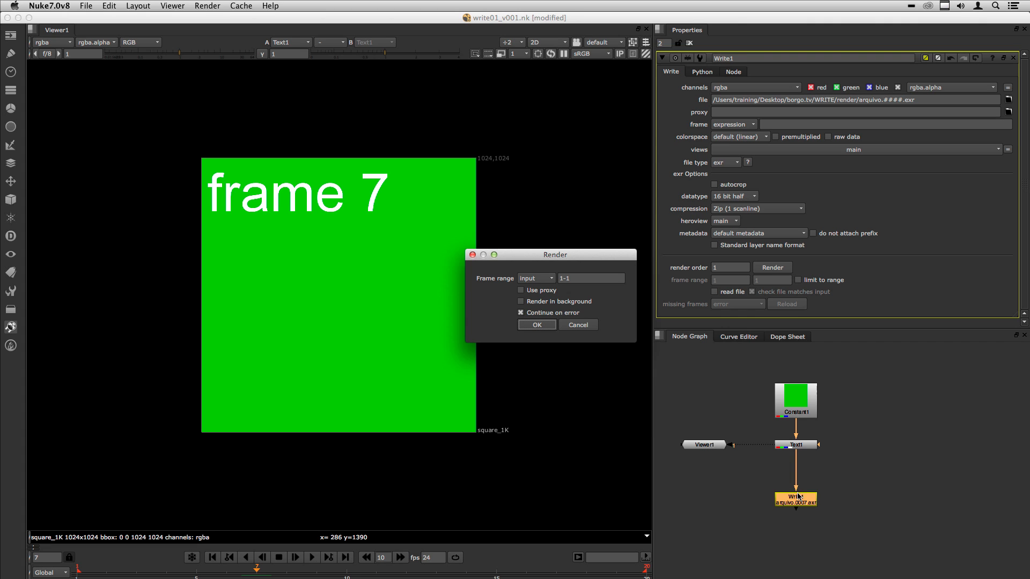
{"action": "left_click", "coordinate": [545, 280]}
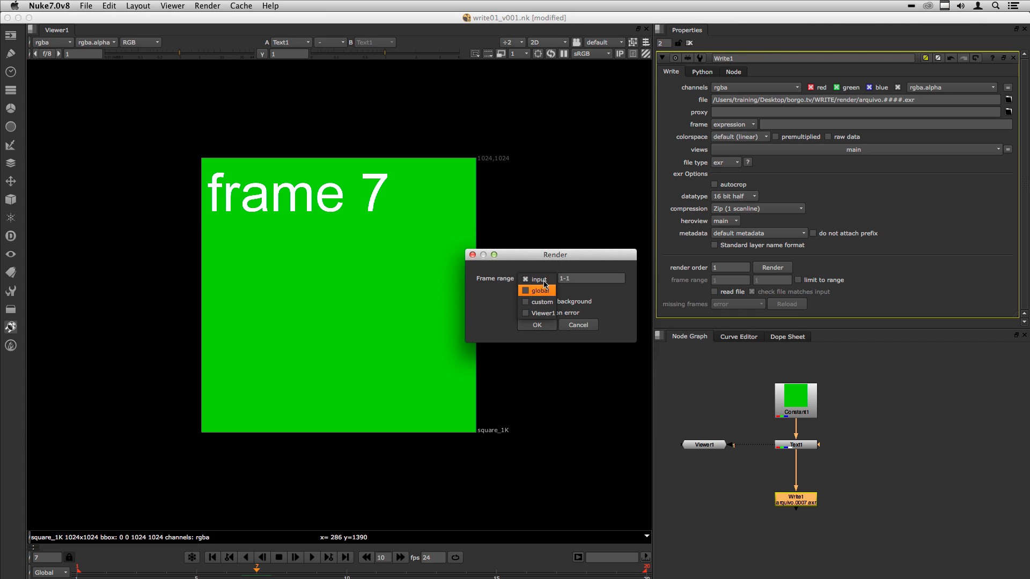
{"action": "left_click", "coordinate": [544, 289]}
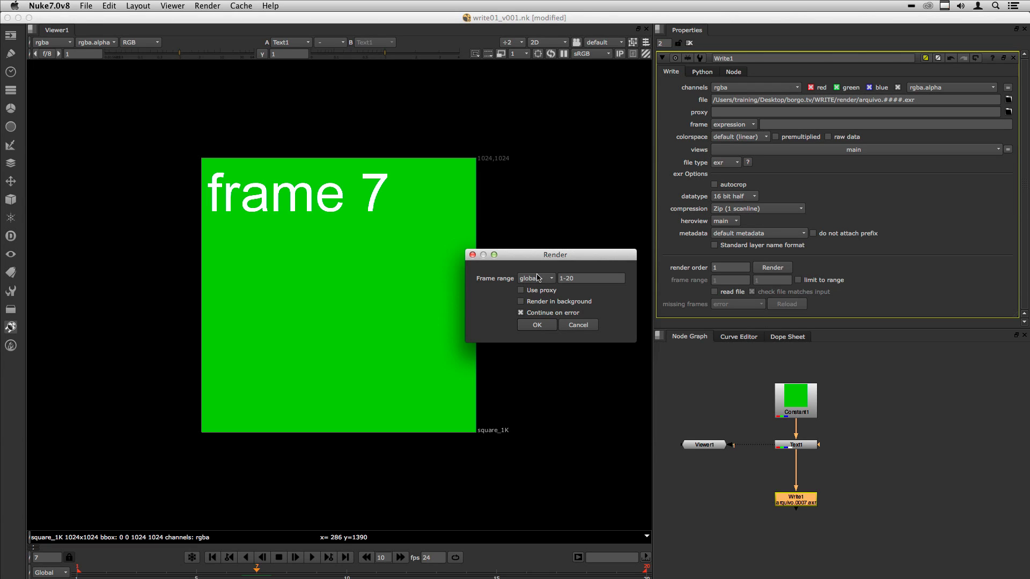
{"action": "left_click", "coordinate": [542, 326]}
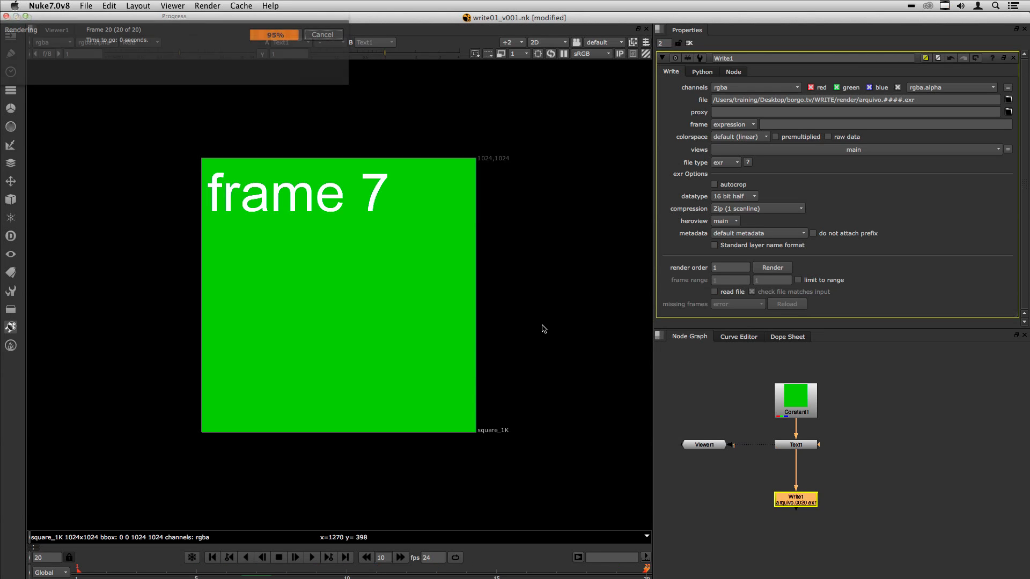
Step: Switch to Finder and examine the numbered EXR files in the render folder
{"action": "key", "text": "super+Tab"}
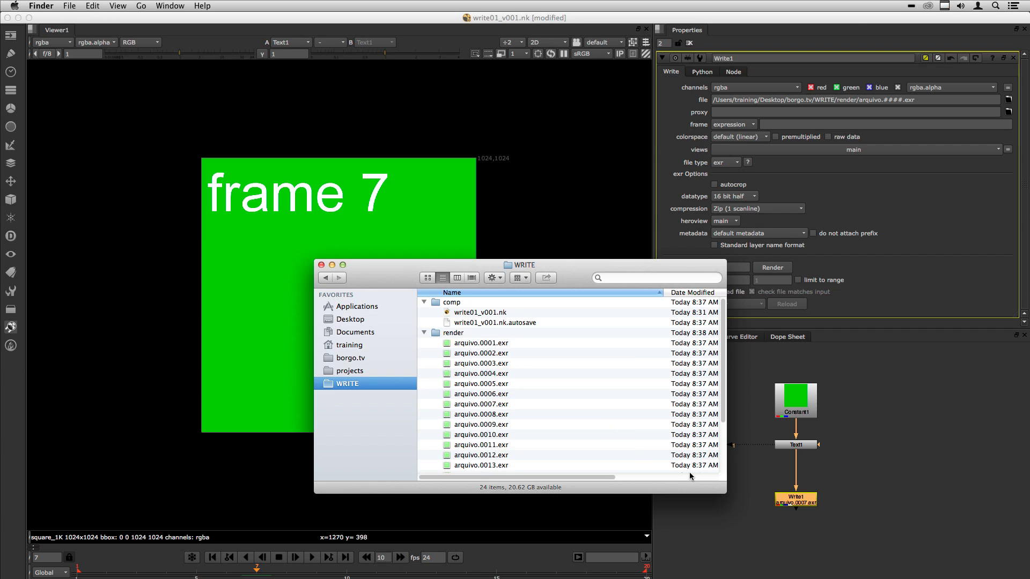
{"action": "double_click", "coordinate": [453, 333]}
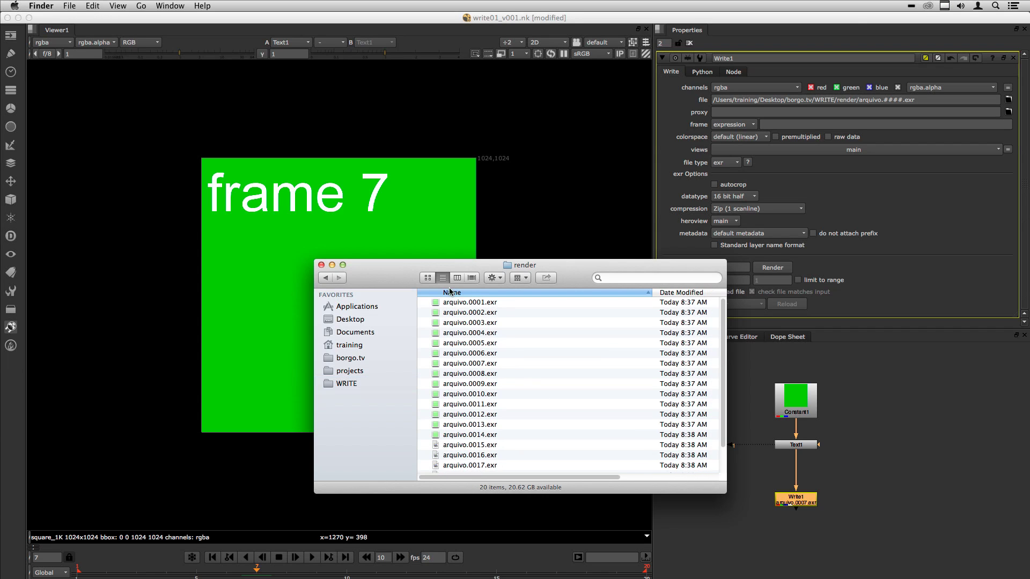
{"action": "left_click_drag", "start_coordinate": [725, 490], "coordinate": [766, 544]}
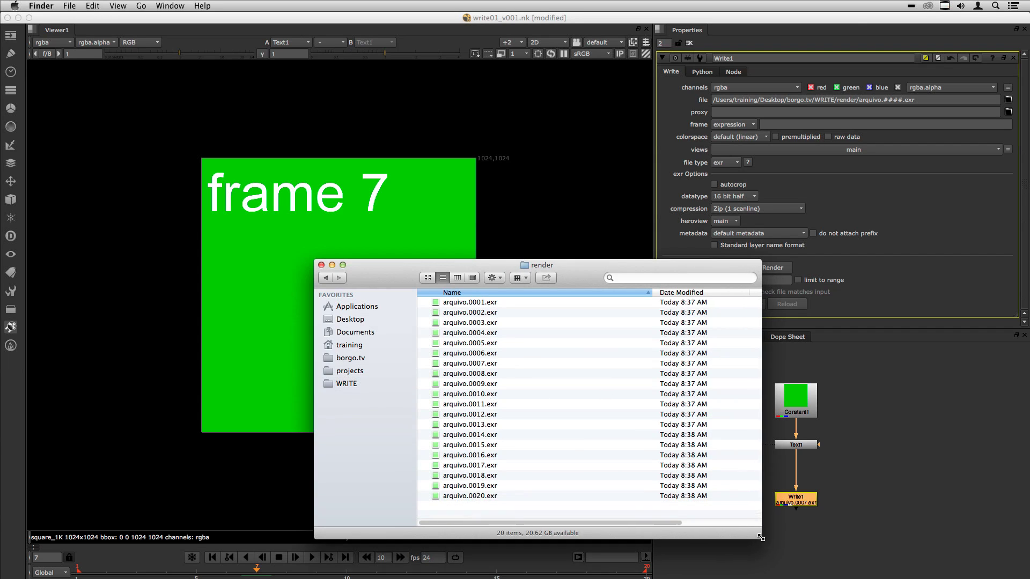
{"action": "left_click", "coordinate": [472, 302]}
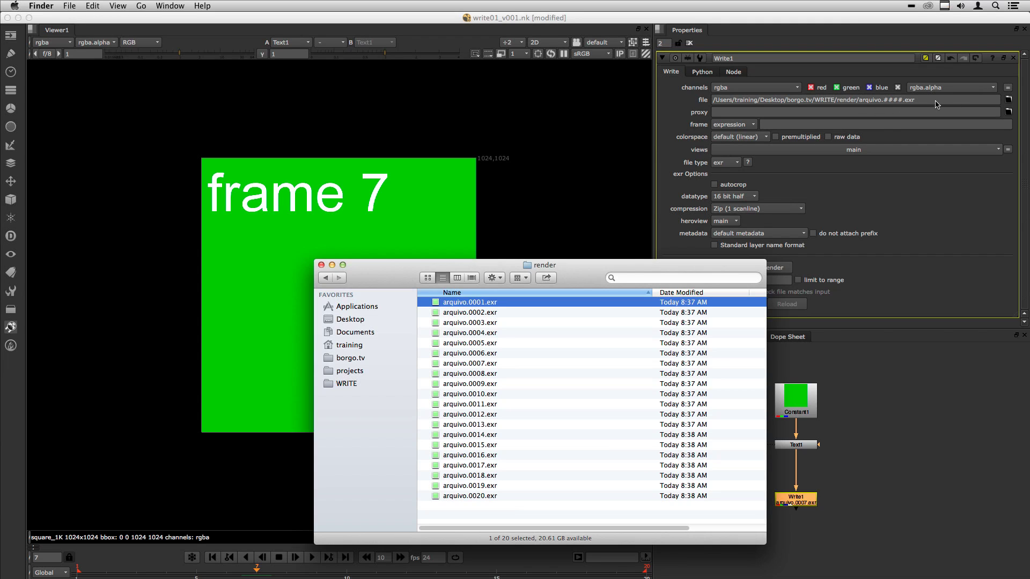
Step: Shorten the frame padding in Nuke so the output file is arquivo.##.exr, and render the Write node again
{"action": "left_click", "coordinate": [909, 100]}
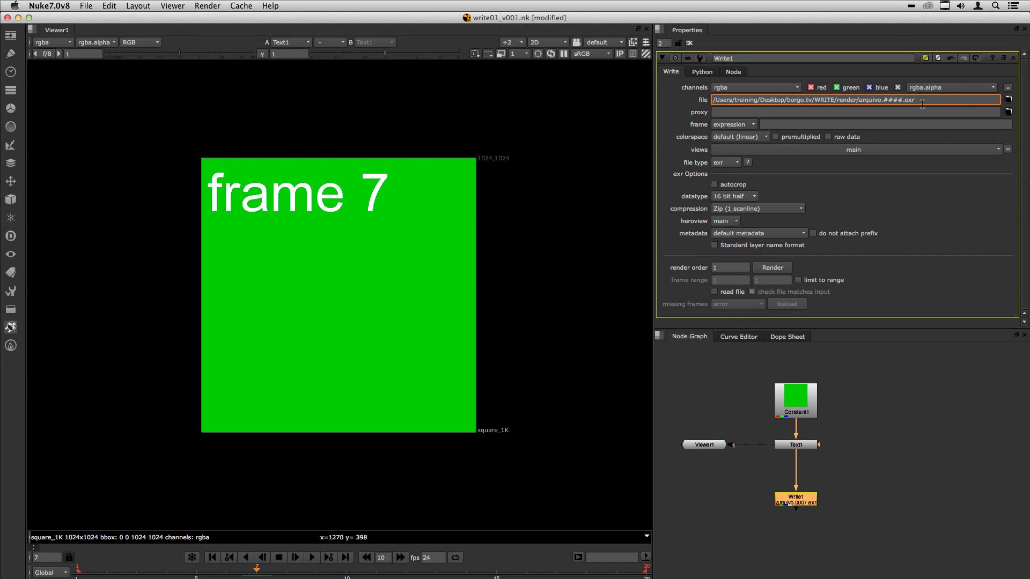
{"action": "key", "text": "BackSpace"}
{"action": "key", "text": "BackSpace"}
{"action": "left_click", "coordinate": [781, 268]}
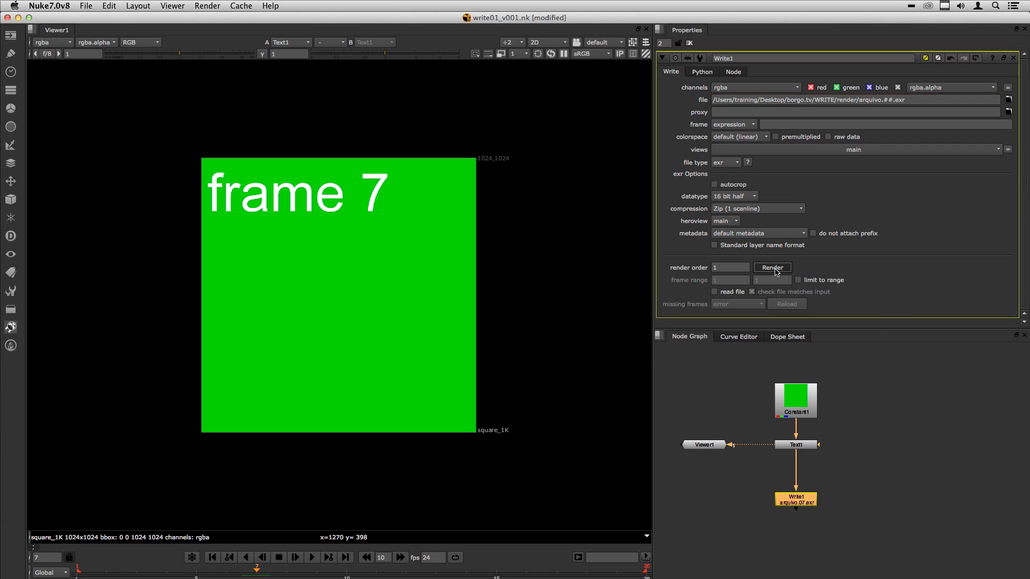
{"action": "left_click", "coordinate": [763, 298]}
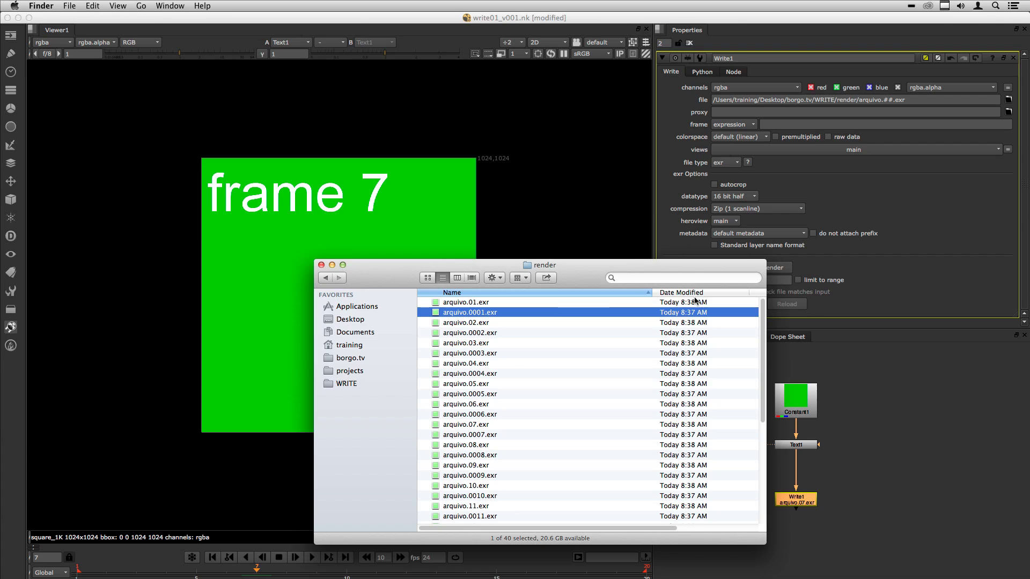
Step: Compare the two-digit and four-digit file names in Finder, and delete all the EXR files from the render folder
{"action": "left_click", "coordinate": [535, 342]}
{"action": "scroll", "coordinate": [534, 338], "scroll_direction": "down", "scroll_amount": 3}
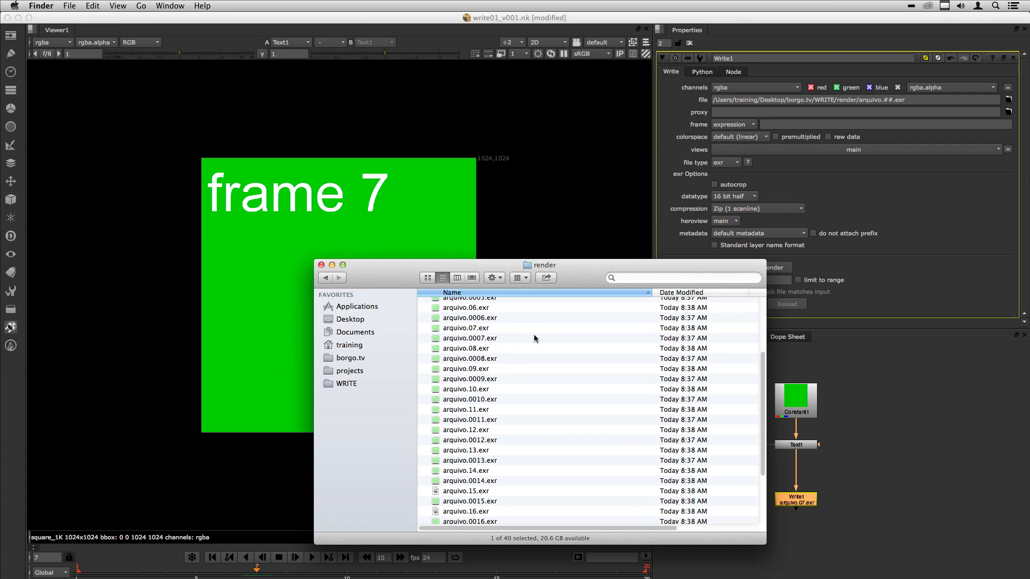
{"action": "scroll", "coordinate": [534, 336], "scroll_direction": "up", "scroll_amount": 2}
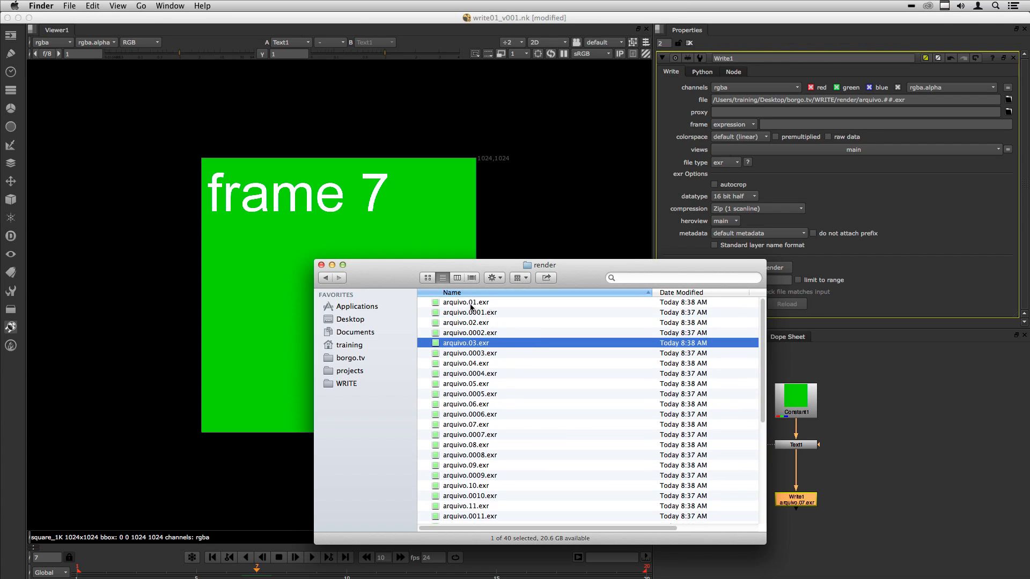
{"action": "left_click", "coordinate": [473, 303]}
{"action": "left_click", "coordinate": [479, 313]}
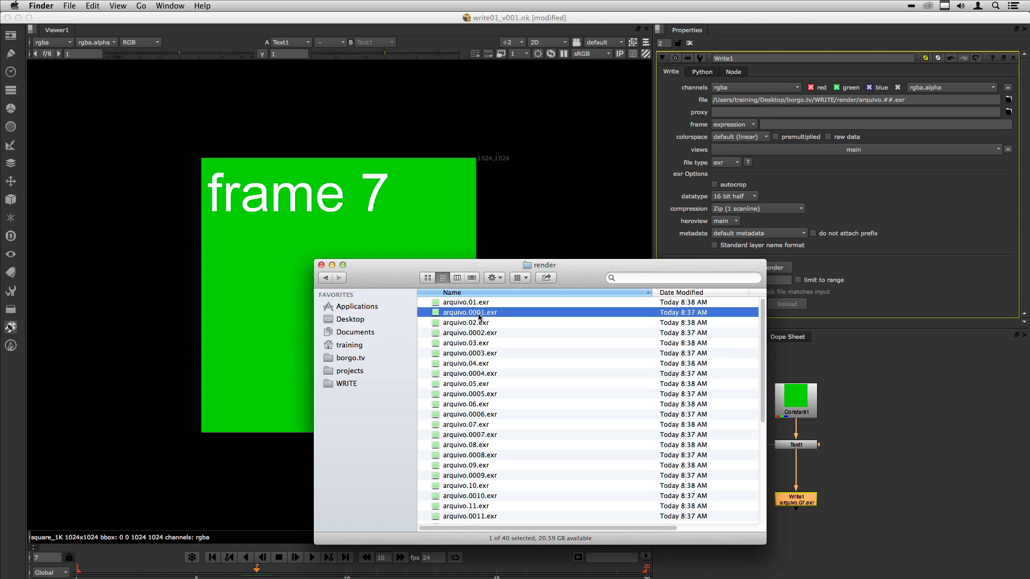
{"action": "key", "text": "super+a"}
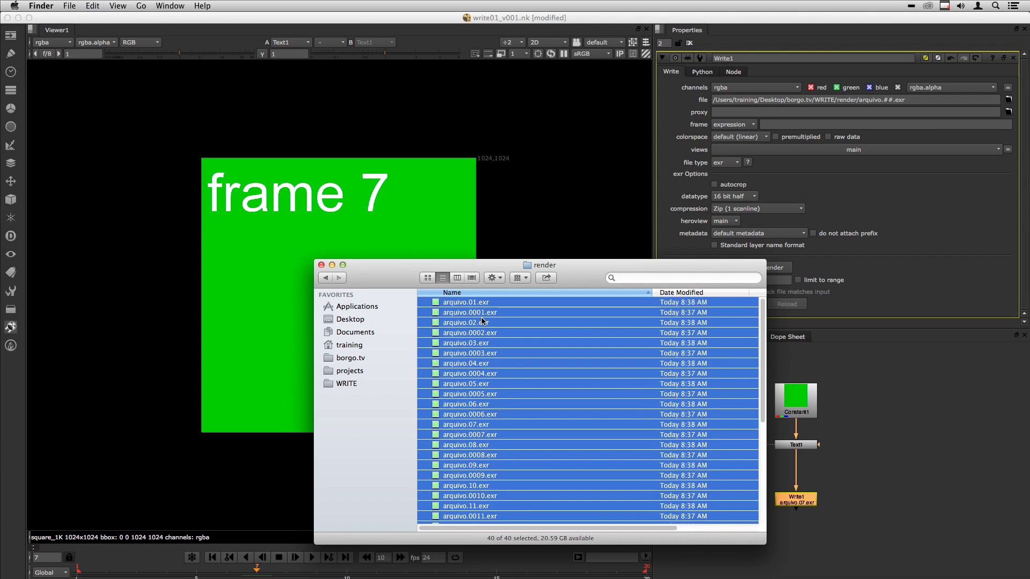
{"action": "key", "text": "super+BackSpace"}
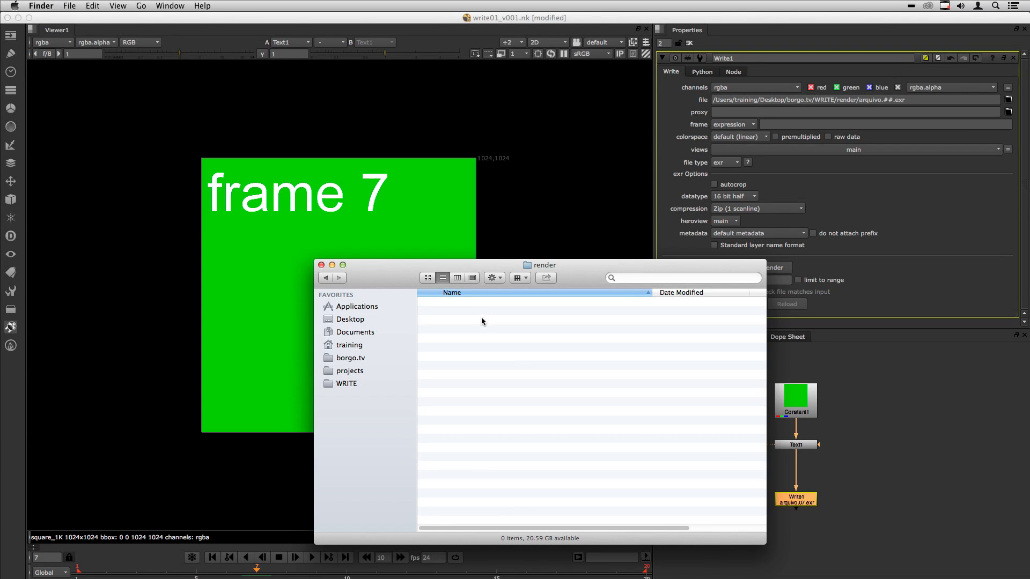
Step: Return to Nuke and add a second Write node beside the existing Write1 node
{"action": "left_click", "coordinate": [877, 473]}
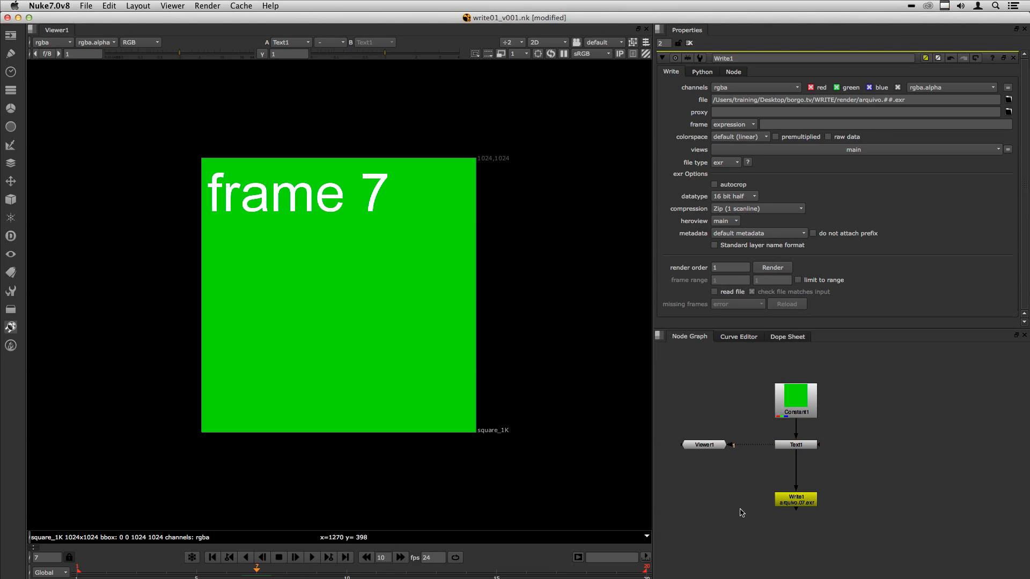
{"action": "left_click", "coordinate": [798, 502]}
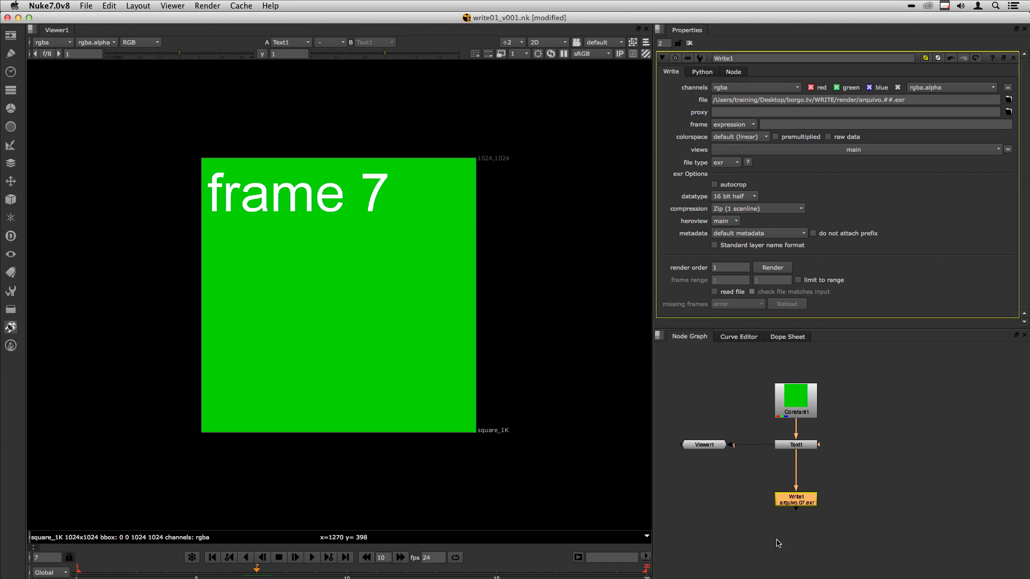
{"action": "left_click", "coordinate": [875, 503]}
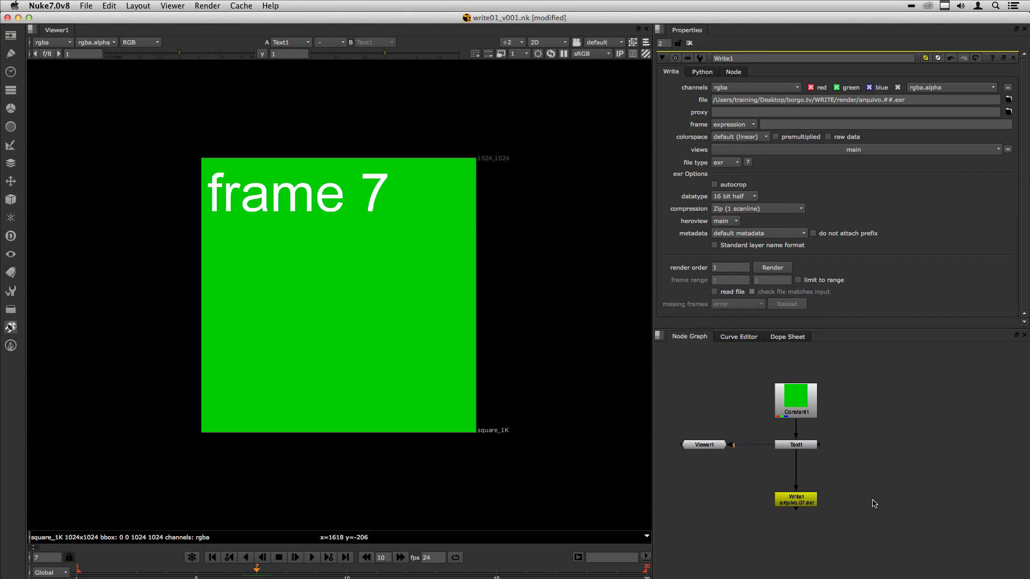
{"action": "key", "text": "Tab"}
{"action": "type", "text": "write"}
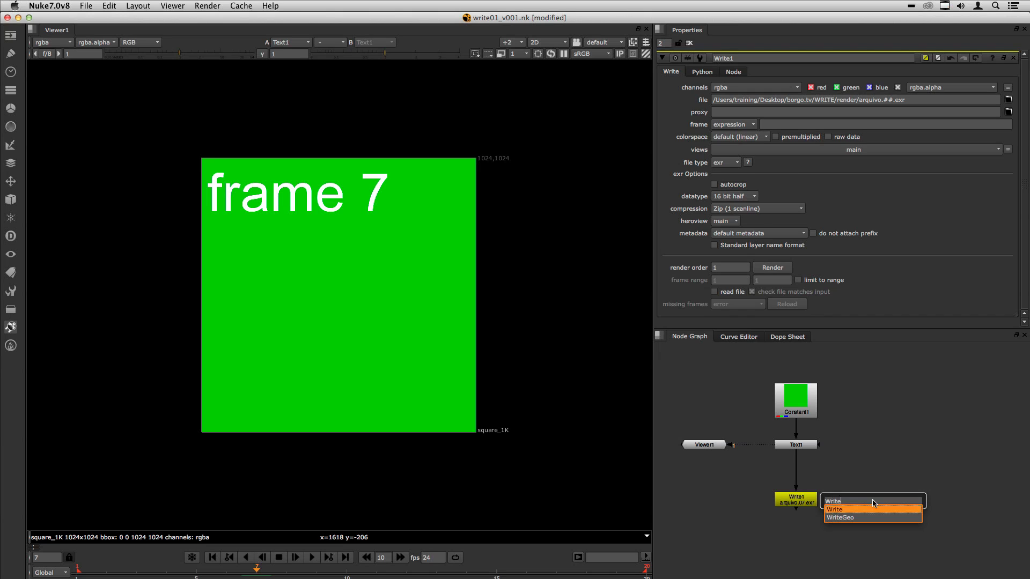
{"action": "key", "text": "Return"}
{"action": "left_click_drag", "start_coordinate": [864, 504], "coordinate": [863, 503]}
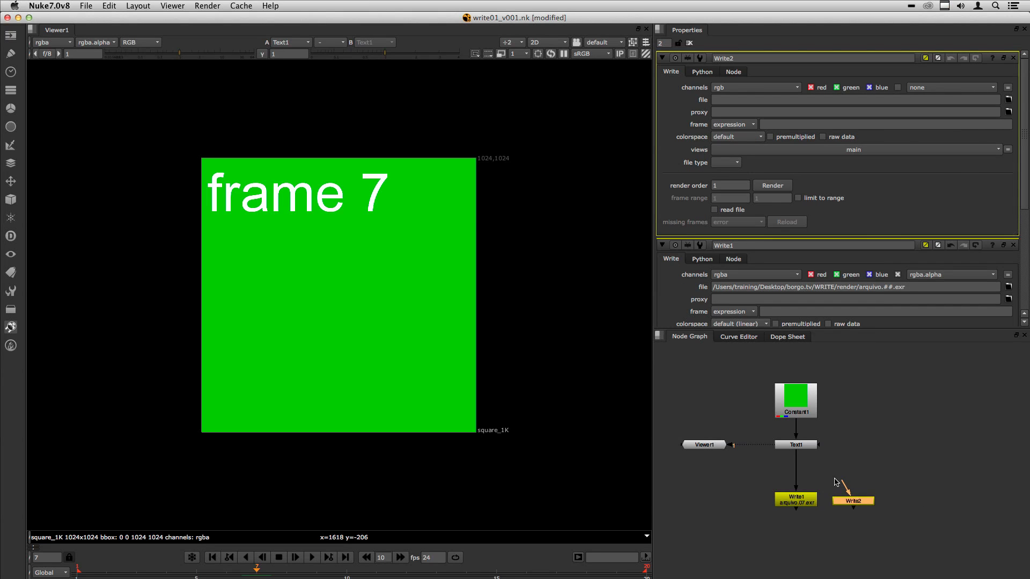
Step: Branch the connection below Text1 with a dot and route it through a second dot above Write2
{"action": "left_click", "coordinate": [798, 473], "text": "ctrl"}
{"action": "left_click_drag", "start_coordinate": [796, 470], "coordinate": [854, 469]}
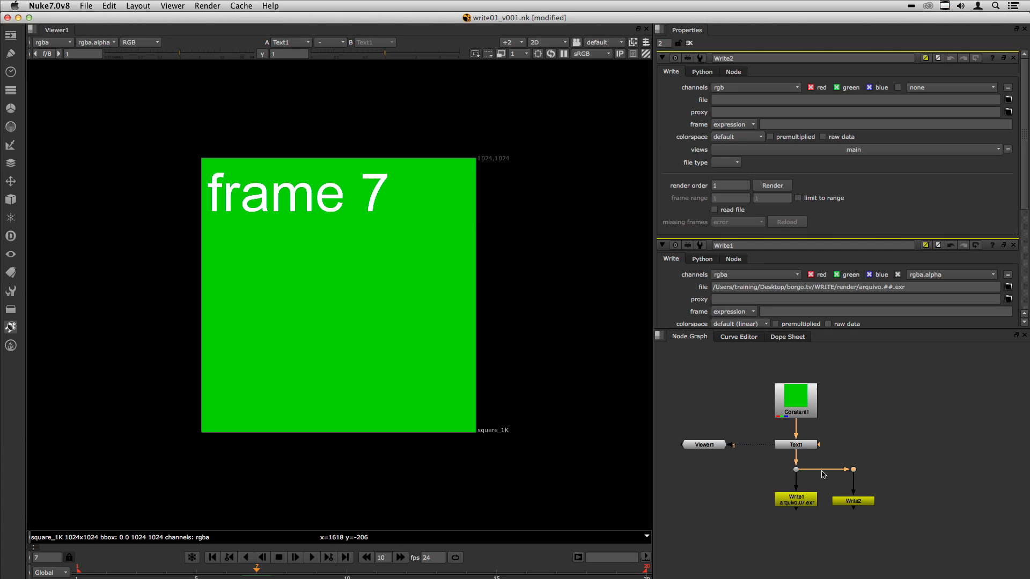
{"action": "left_click", "coordinate": [861, 501]}
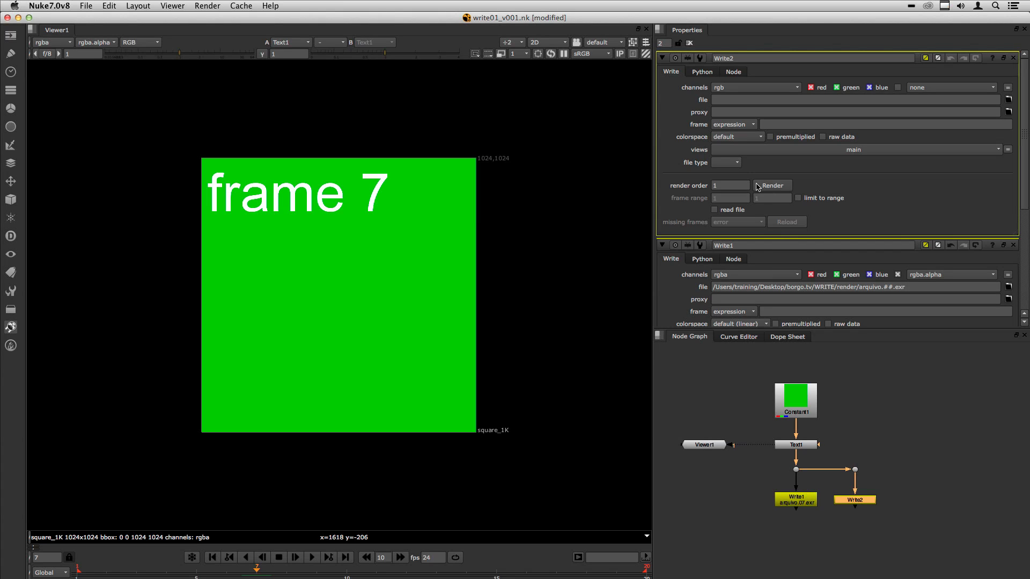
Step: Open the project settings and check the project directory path
{"action": "left_click", "coordinate": [727, 100]}
{"action": "key", "text": "s"}
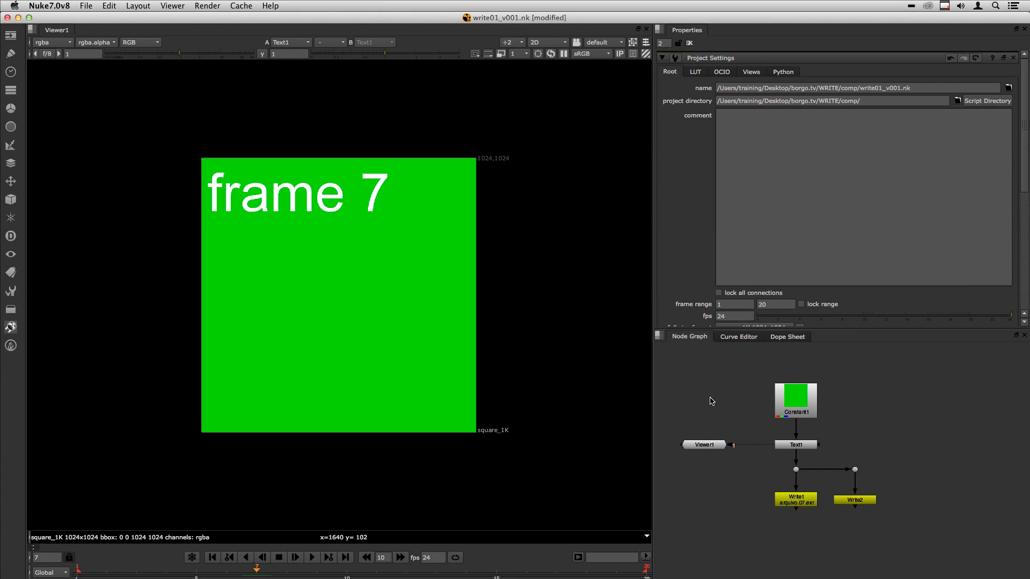
{"action": "left_click_drag", "start_coordinate": [857, 99], "coordinate": [676, 106]}
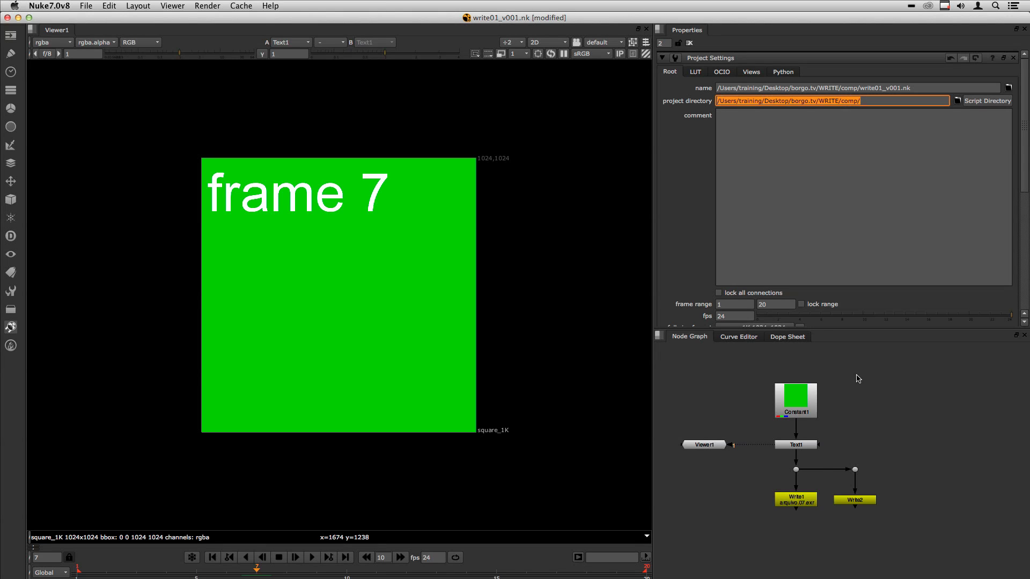
{"action": "left_click", "coordinate": [894, 473]}
Step: Set the Write2 output file to ./animacao.mov, relative to the project directory
{"action": "double_click", "coordinate": [858, 500]}
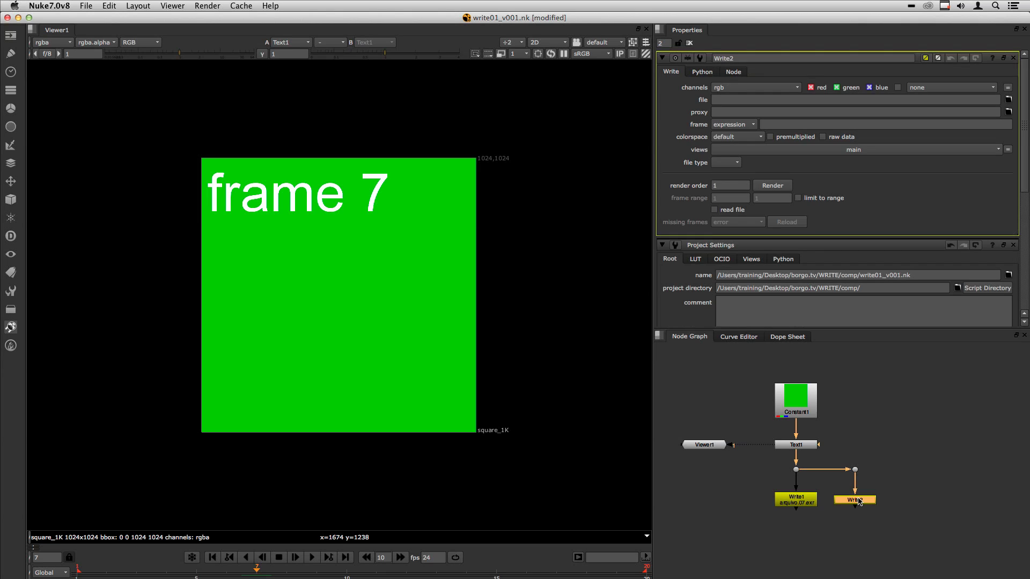
{"action": "left_click", "coordinate": [719, 99]}
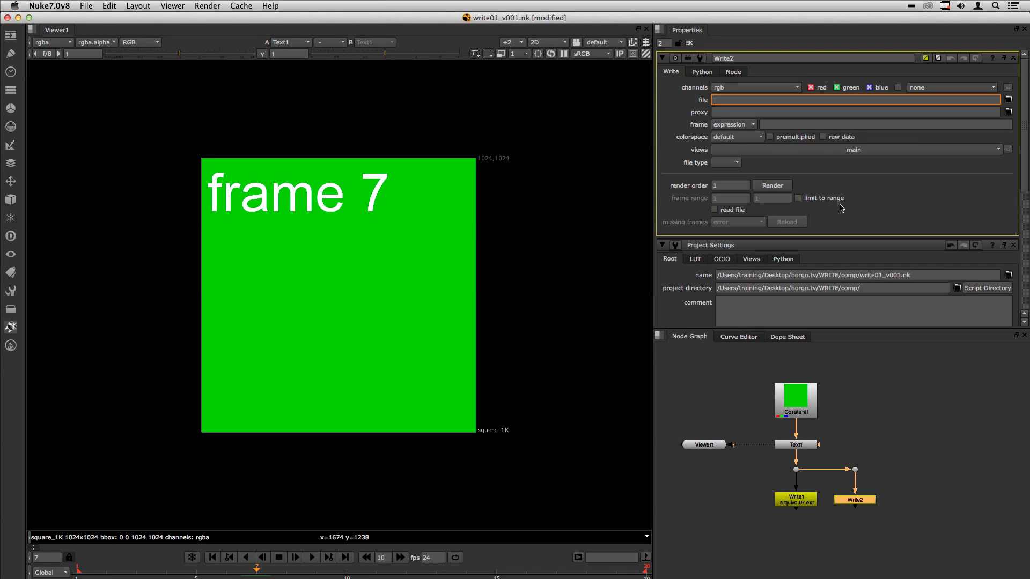
{"action": "type", "text": "./animacao.mov"}
{"action": "key", "text": "Return"}
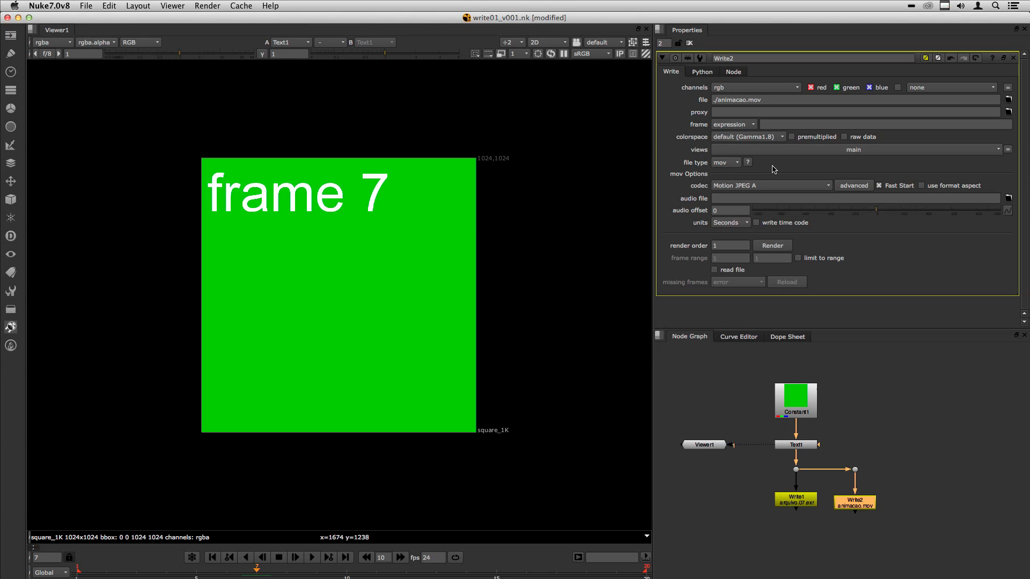
{"action": "left_click", "coordinate": [749, 100]}
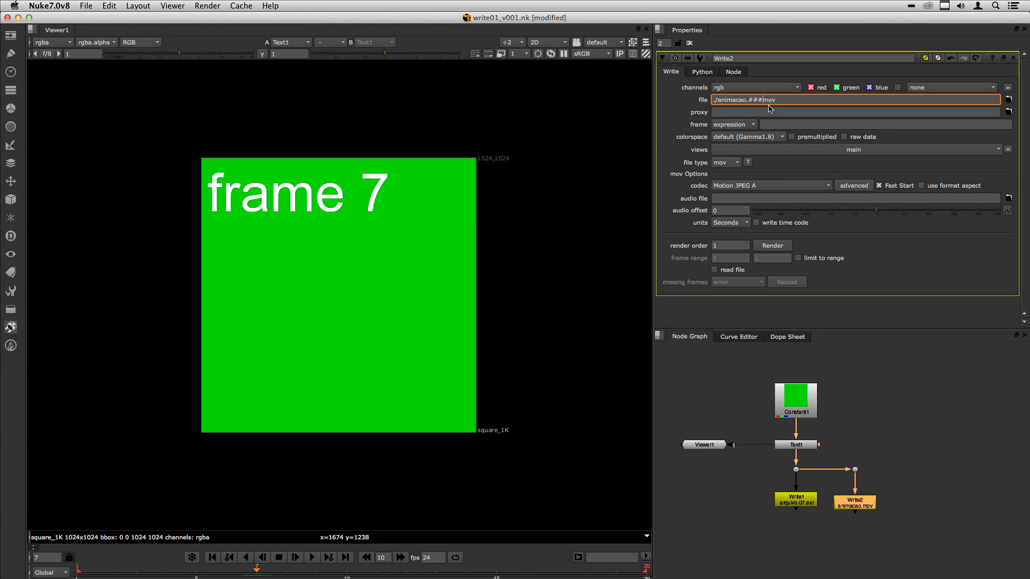
{"action": "key", "text": "BackSpace"}
{"action": "key", "text": "Return"}
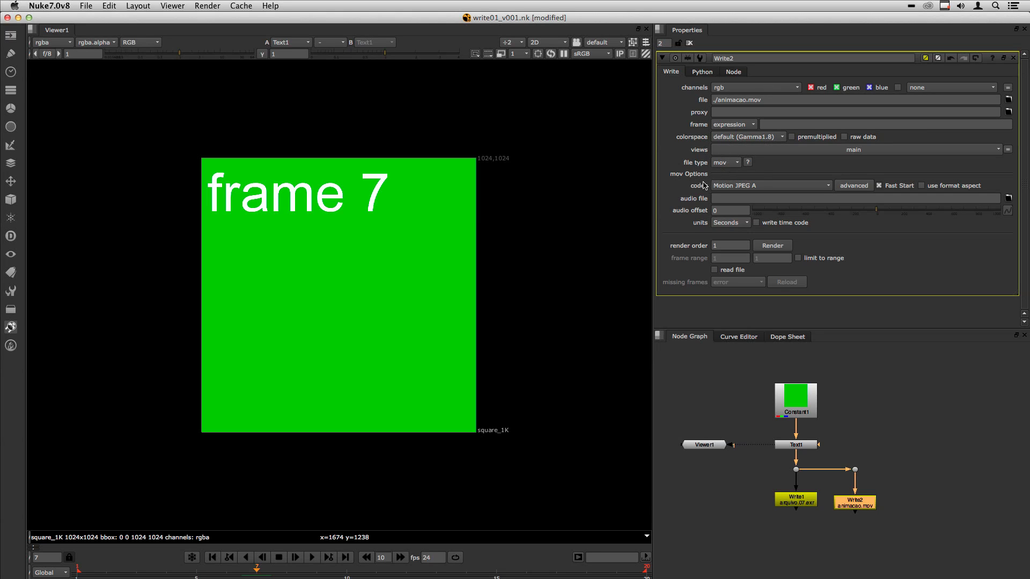
Step: Set the movie codec to H.264 and turn off its data rate limit in the compression settings
{"action": "left_click", "coordinate": [757, 188]}
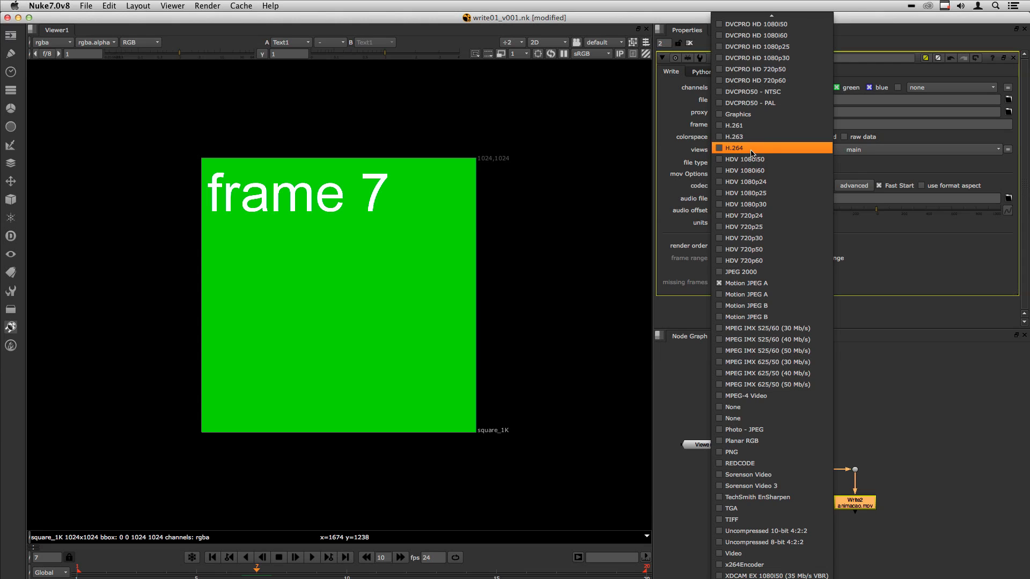
{"action": "left_click", "coordinate": [733, 148]}
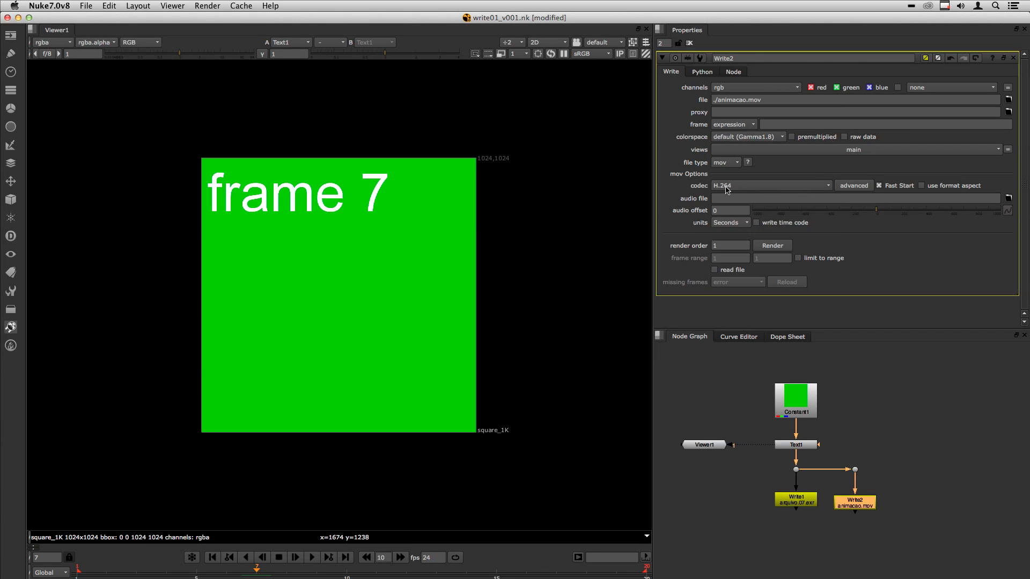
{"action": "left_click", "coordinate": [853, 186]}
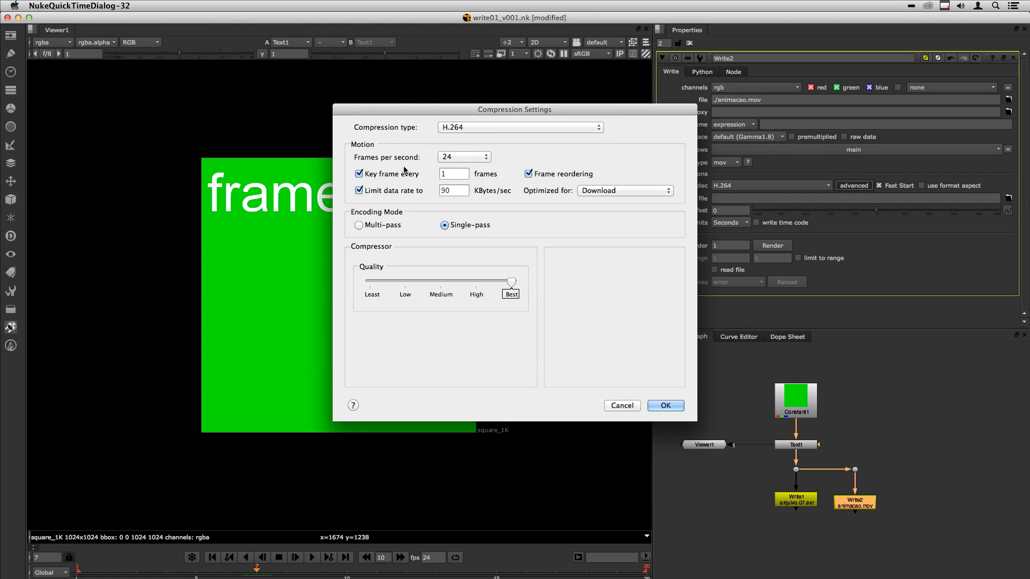
{"action": "left_click", "coordinate": [393, 194]}
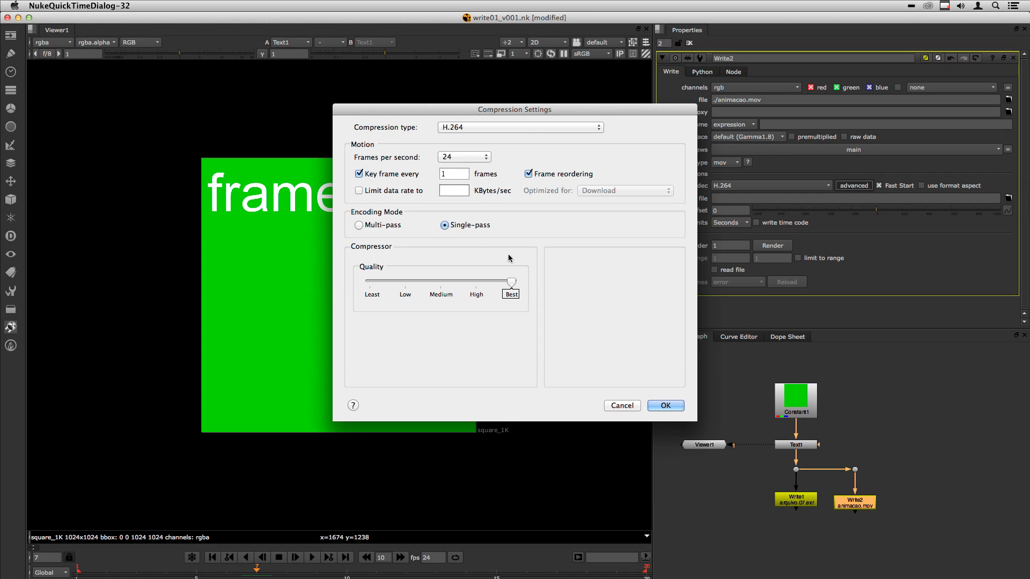
{"action": "left_click", "coordinate": [667, 405]}
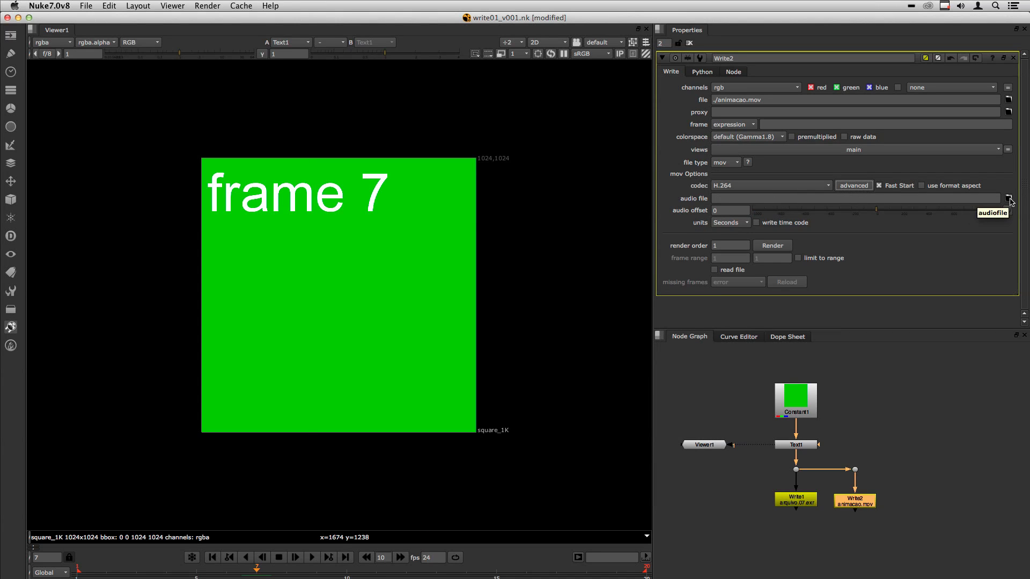
Step: Limit the Write2 render to frames 5 to 10, and open the Write1 properties
{"action": "left_click", "coordinate": [858, 199]}
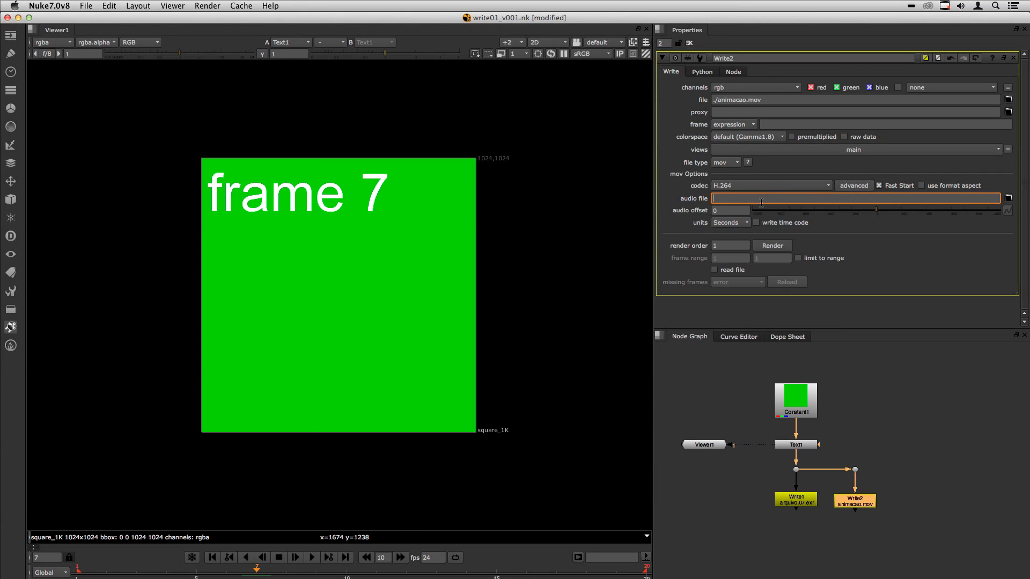
{"action": "left_click", "coordinate": [798, 258]}
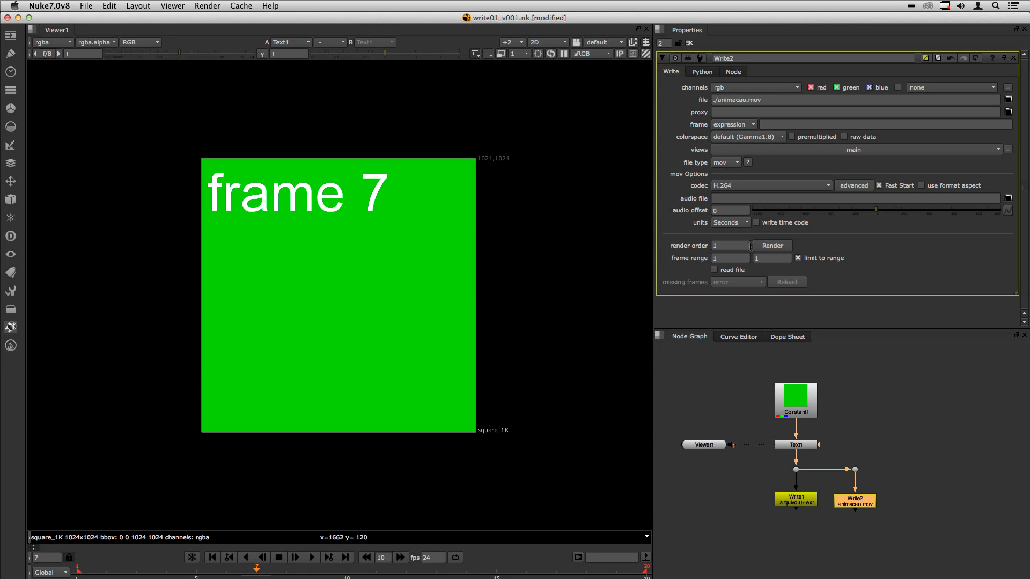
{"action": "left_click", "coordinate": [731, 260]}
{"action": "left_click", "coordinate": [765, 262]}
{"action": "type", "text": "0"}
{"action": "double_click", "coordinate": [801, 500]}
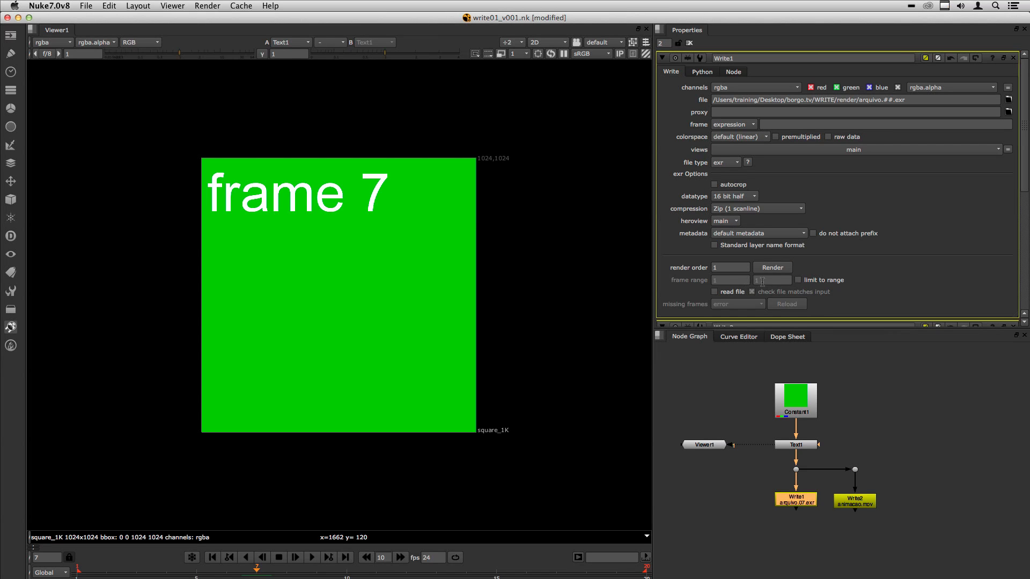
{"action": "left_click", "coordinate": [884, 426]}
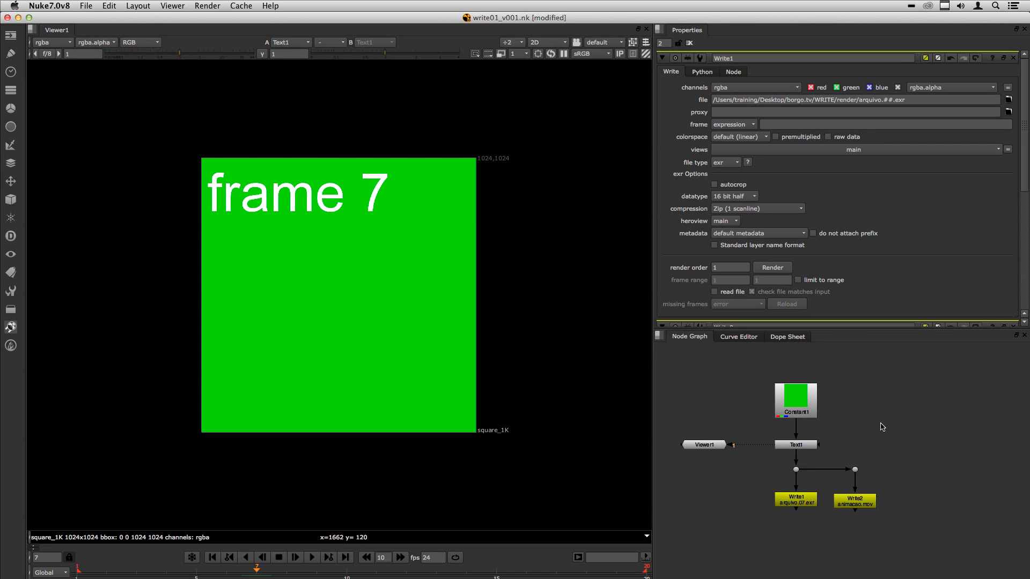
Step: Render all Write nodes in the background over the global frame range 1-20
{"action": "left_click", "coordinate": [207, 4]}
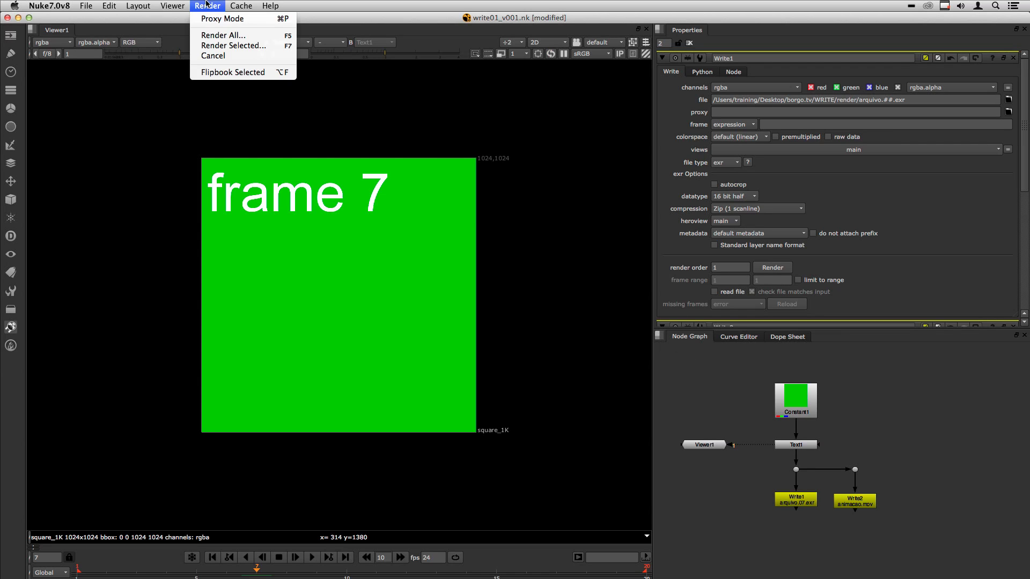
{"action": "left_click", "coordinate": [231, 37]}
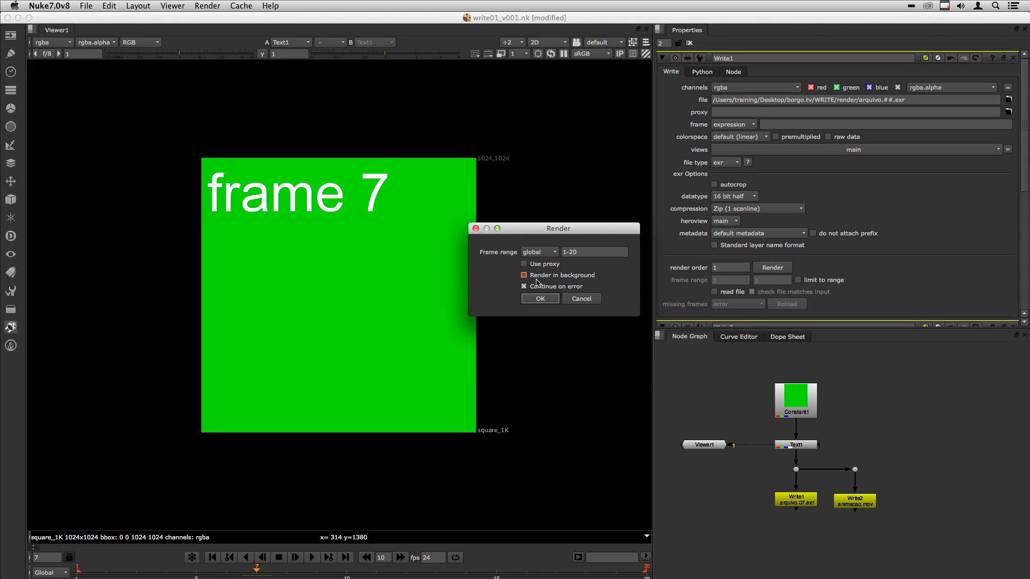
{"action": "left_click", "coordinate": [524, 276]}
{"action": "double_click", "coordinate": [526, 287]}
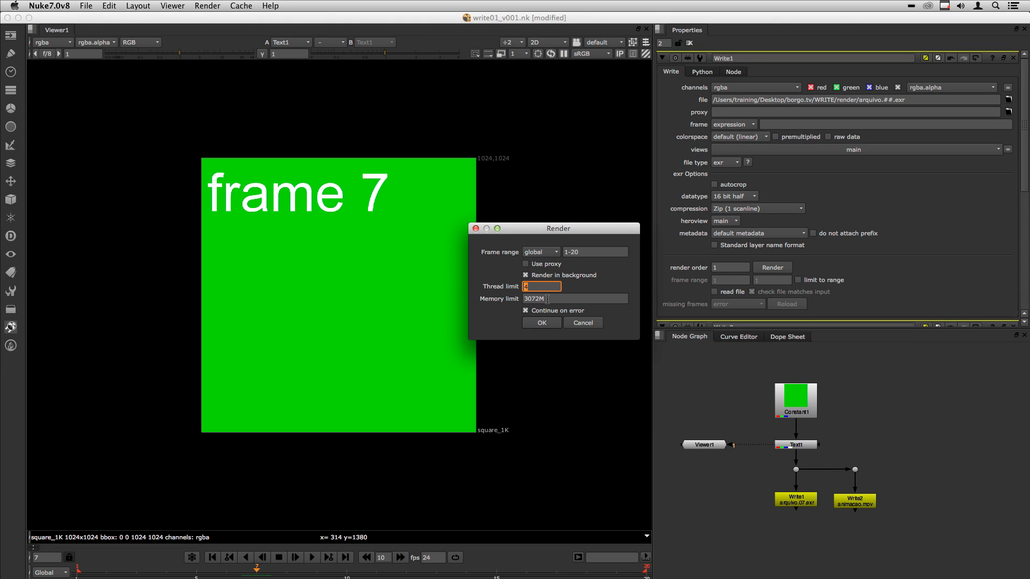
{"action": "double_click", "coordinate": [547, 299]}
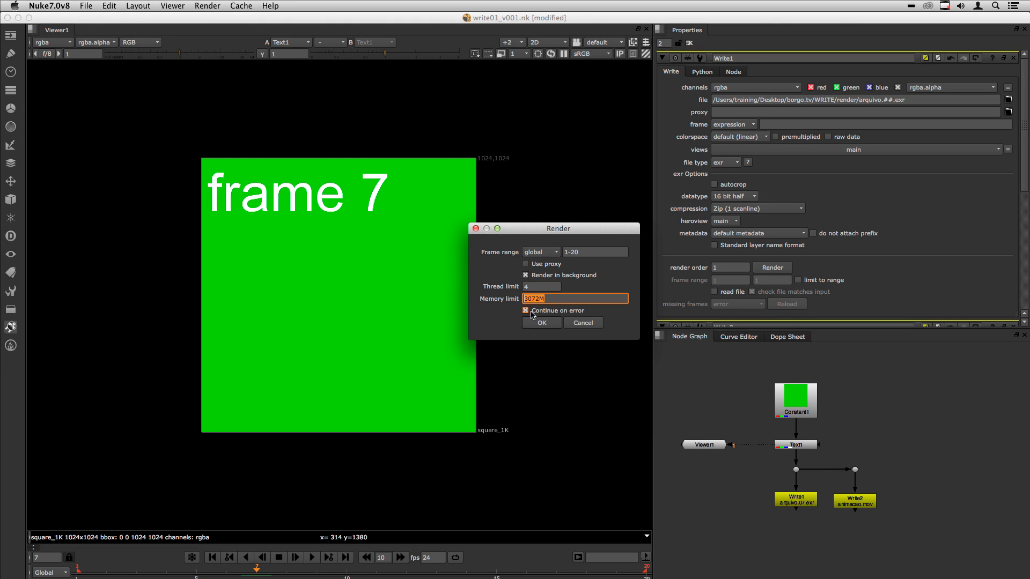
{"action": "left_click", "coordinate": [559, 300]}
{"action": "left_click_drag", "start_coordinate": [537, 299], "coordinate": [515, 301]}
{"action": "left_click", "coordinate": [539, 319]}
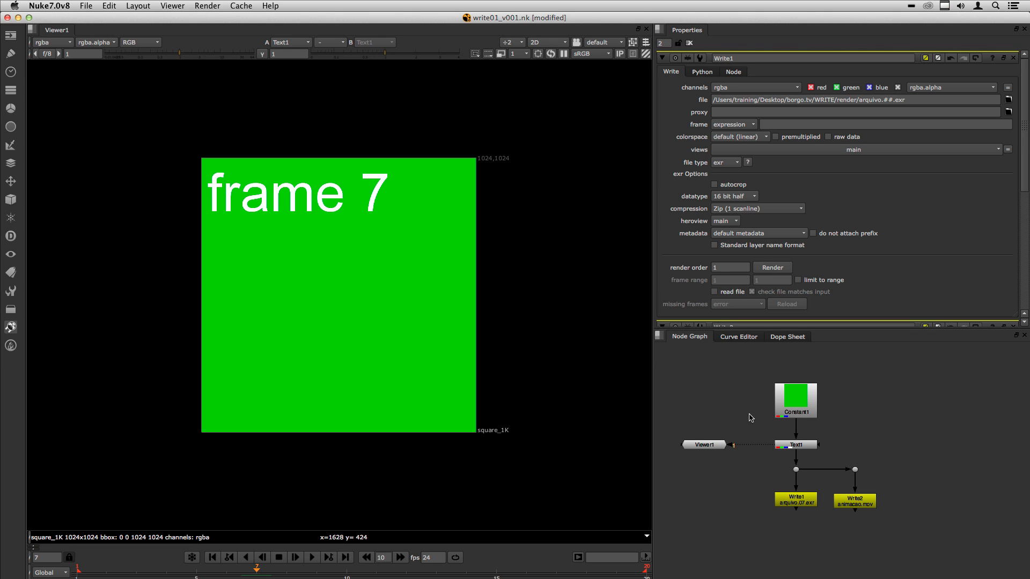
Step: Switch to Finder and examine the EXR files in the render folder and animacao.mov in the comp folder
{"action": "key", "text": "super+Tab"}
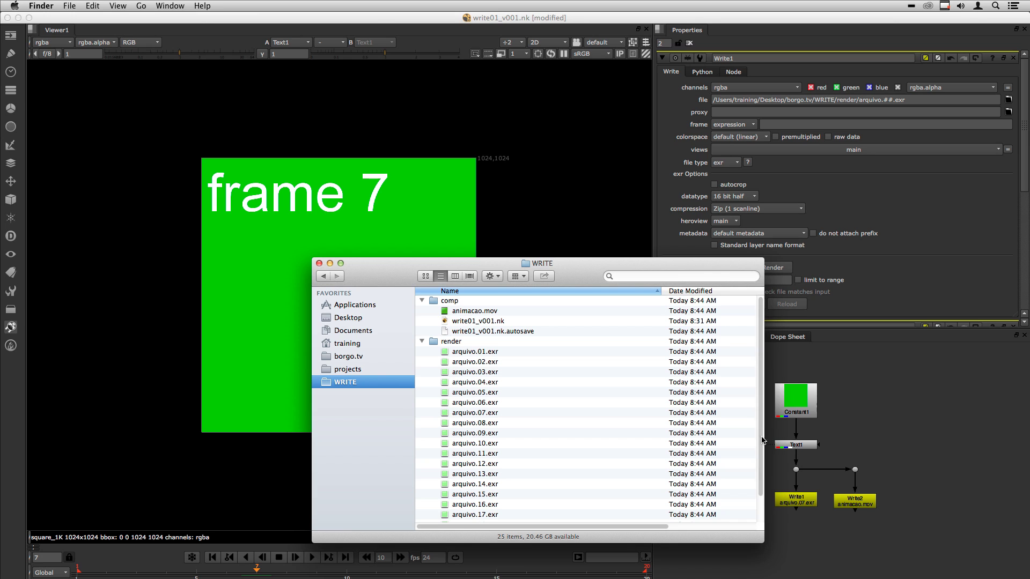
{"action": "scroll", "coordinate": [590, 466], "scroll_direction": "down", "scroll_amount": 3}
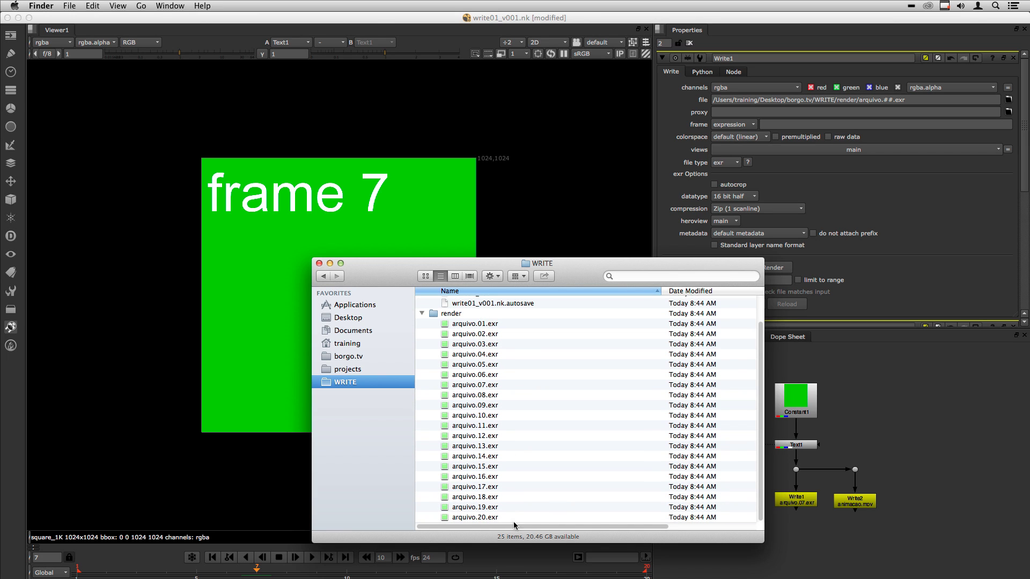
{"action": "scroll", "coordinate": [761, 476], "scroll_direction": "up", "scroll_amount": 1}
{"action": "scroll", "coordinate": [762, 472], "scroll_direction": "up", "scroll_amount": 2}
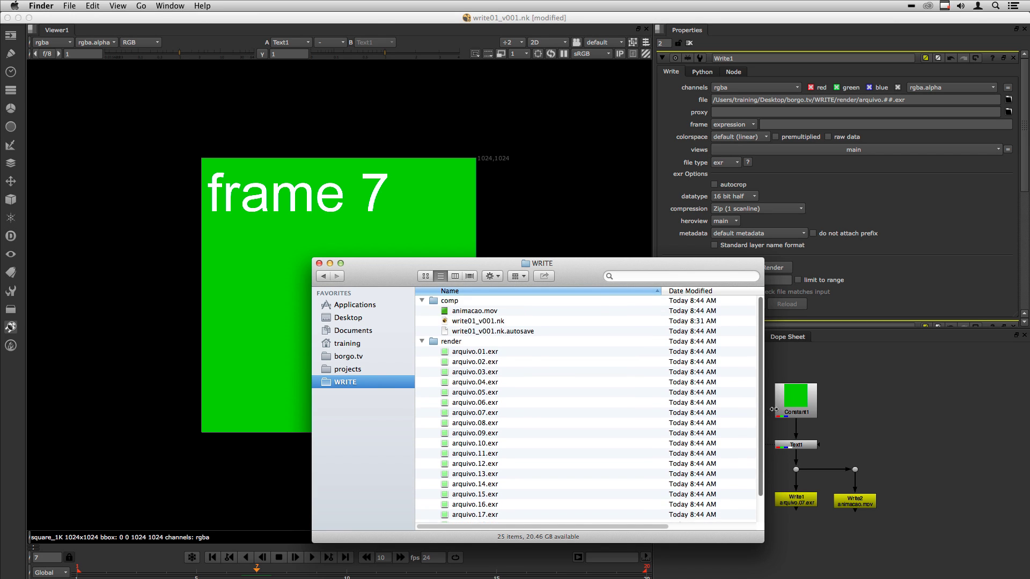
{"action": "left_click", "coordinate": [481, 313]}
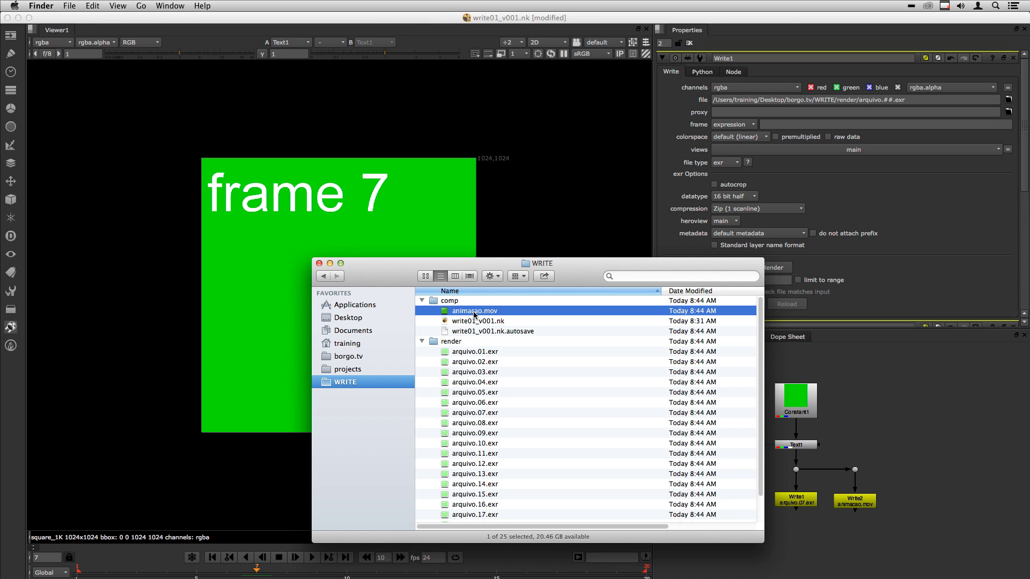
Step: Return to Nuke and change the Write2 output file to ../animacao.mov, one folder above the project directory
{"action": "left_click", "coordinate": [865, 504]}
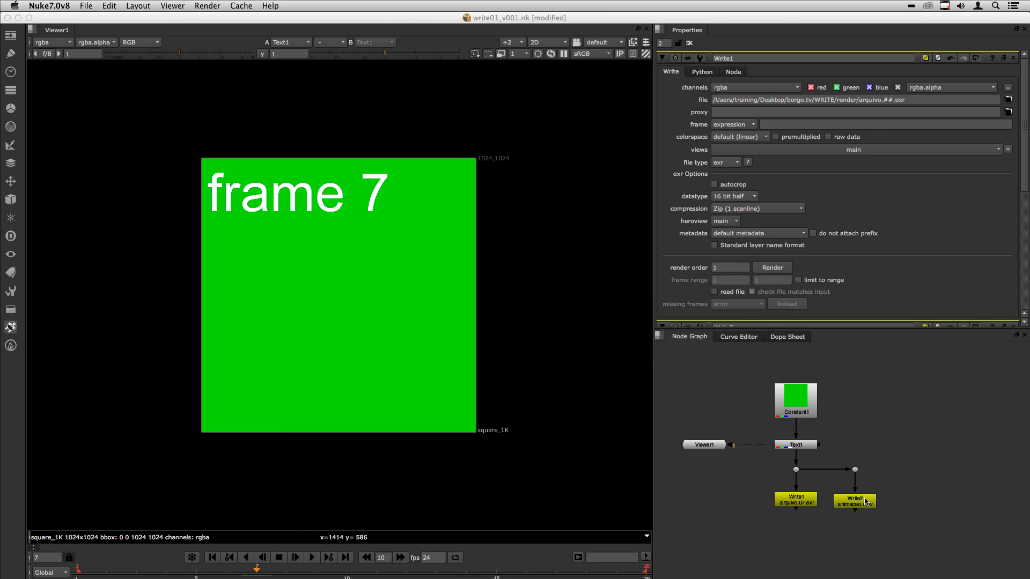
{"action": "double_click", "coordinate": [864, 503]}
{"action": "left_click", "coordinate": [716, 100]}
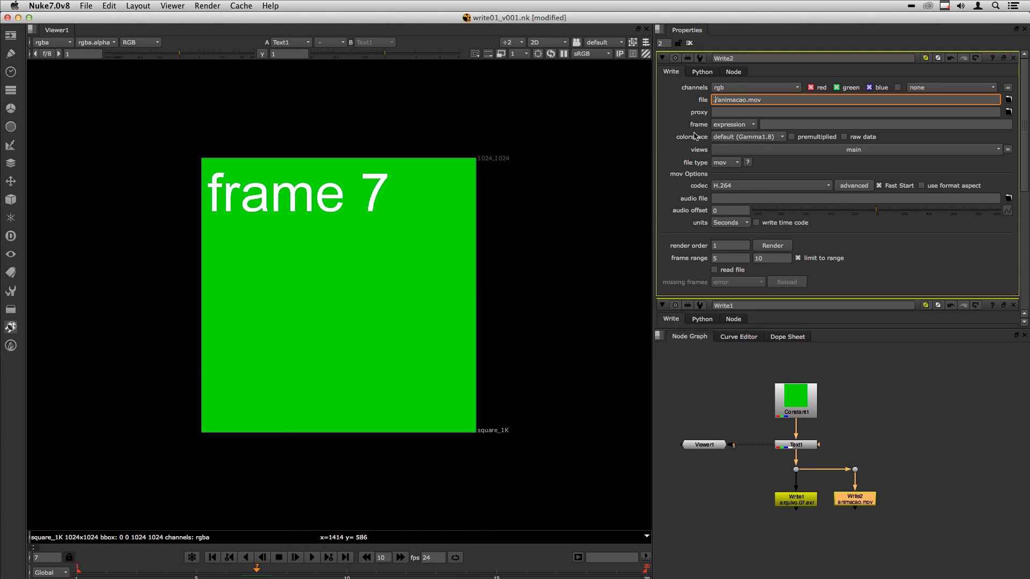
{"action": "type", "text": "."}
{"action": "left_click", "coordinate": [906, 451]}
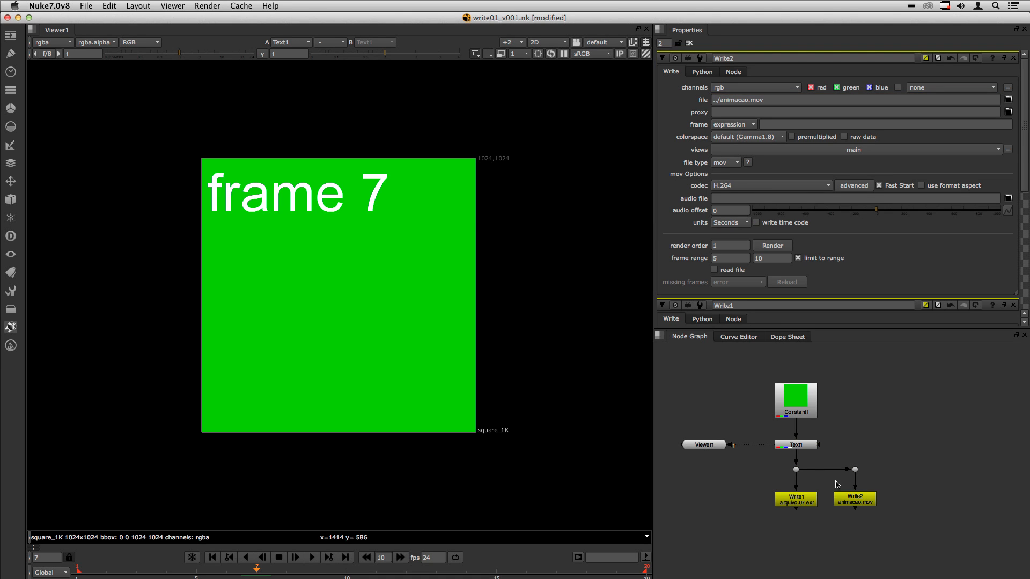
Step: Render the Write2 node in the background over the global frame range 1-20
{"action": "left_click", "coordinate": [863, 502]}
{"action": "left_click", "coordinate": [772, 246]}
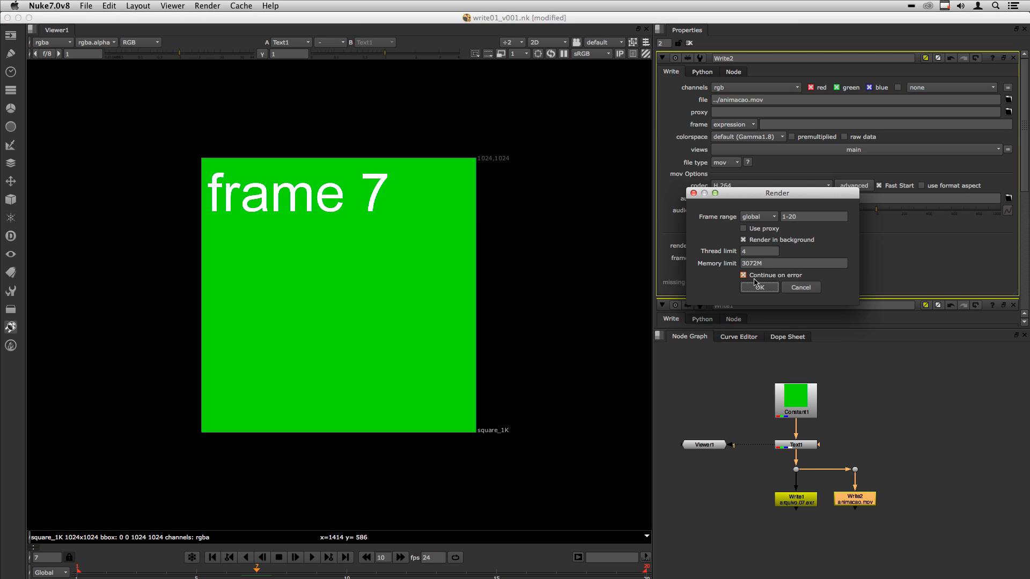
{"action": "left_click", "coordinate": [758, 289]}
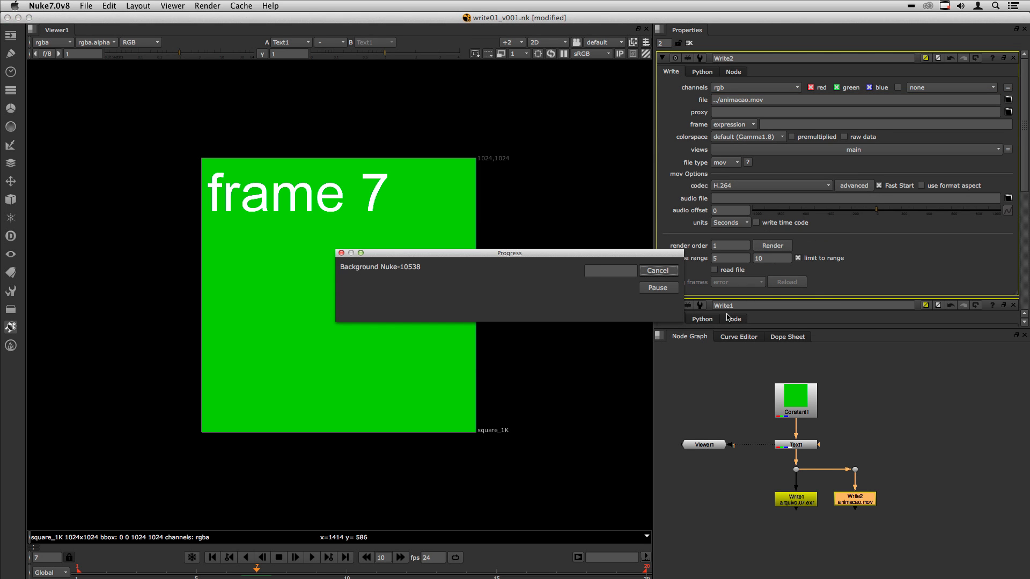
Step: Switch to Finder, play the comp folder's animacao.mov in QuickTime Player, and delete that file from the comp folder
{"action": "key", "text": "super+Tab"}
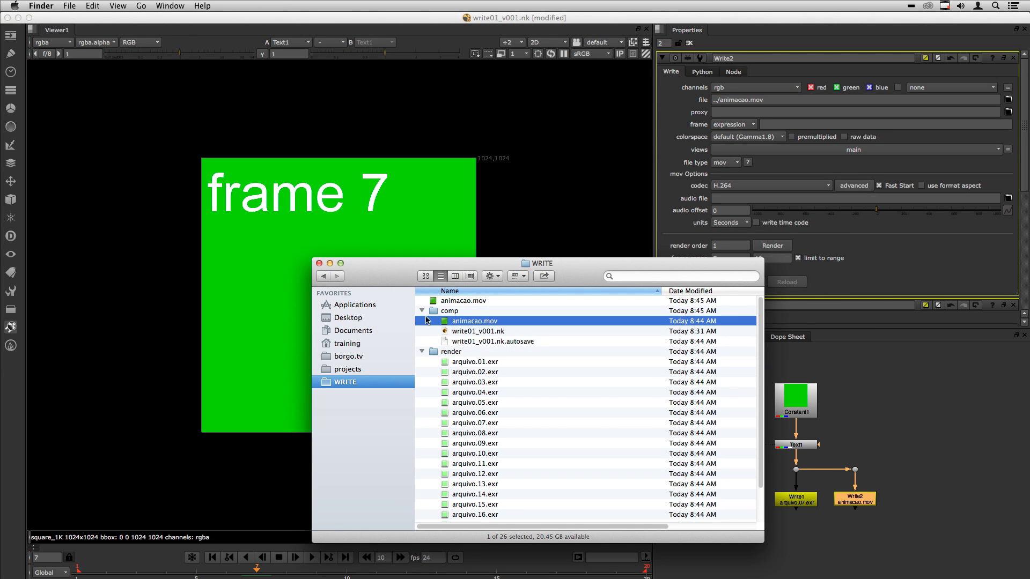
{"action": "left_click", "coordinate": [459, 304]}
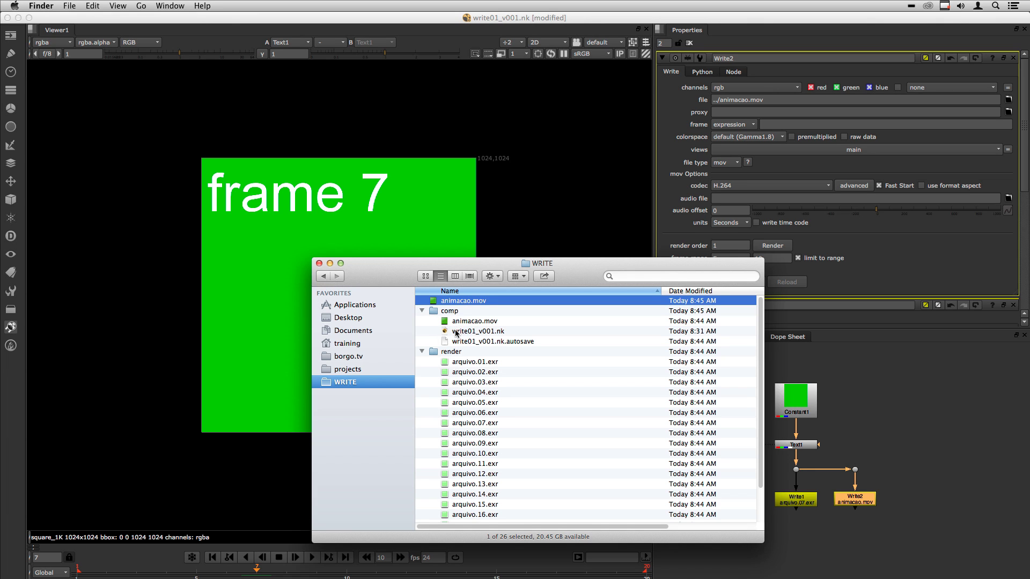
{"action": "double_click", "coordinate": [457, 321]}
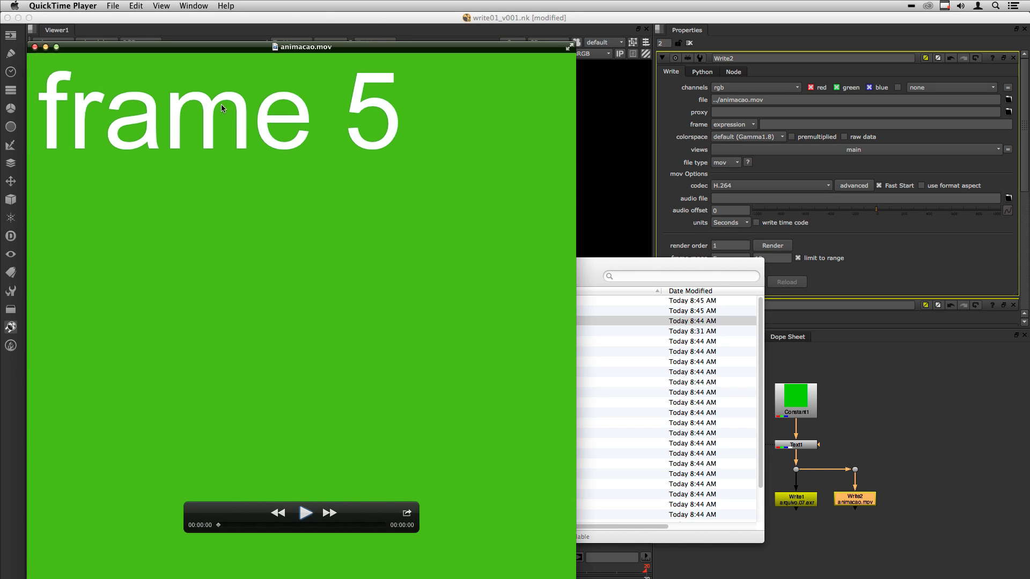
{"action": "left_click", "coordinate": [305, 513]}
{"action": "left_click", "coordinate": [305, 513]}
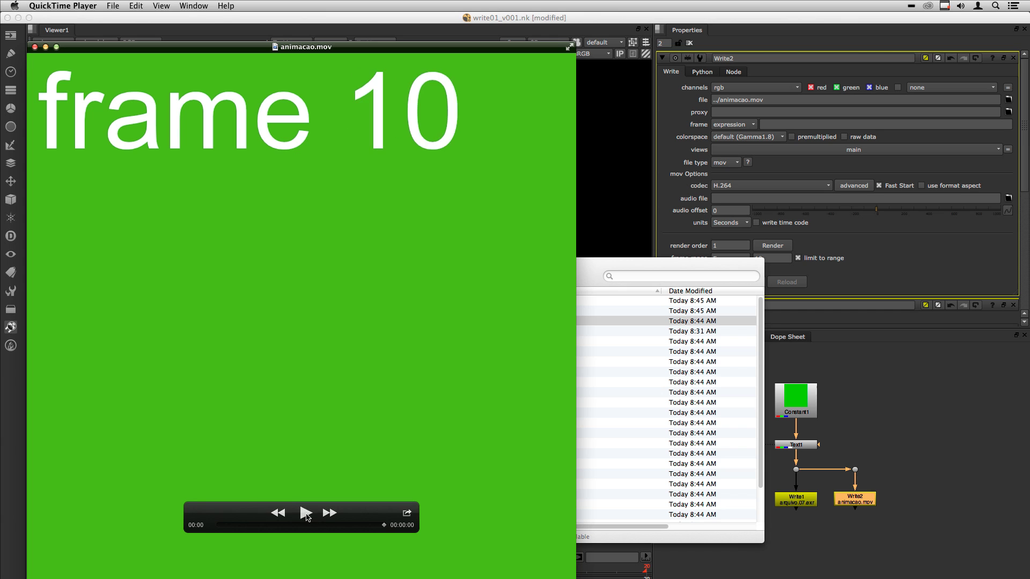
{"action": "left_click", "coordinate": [306, 514]}
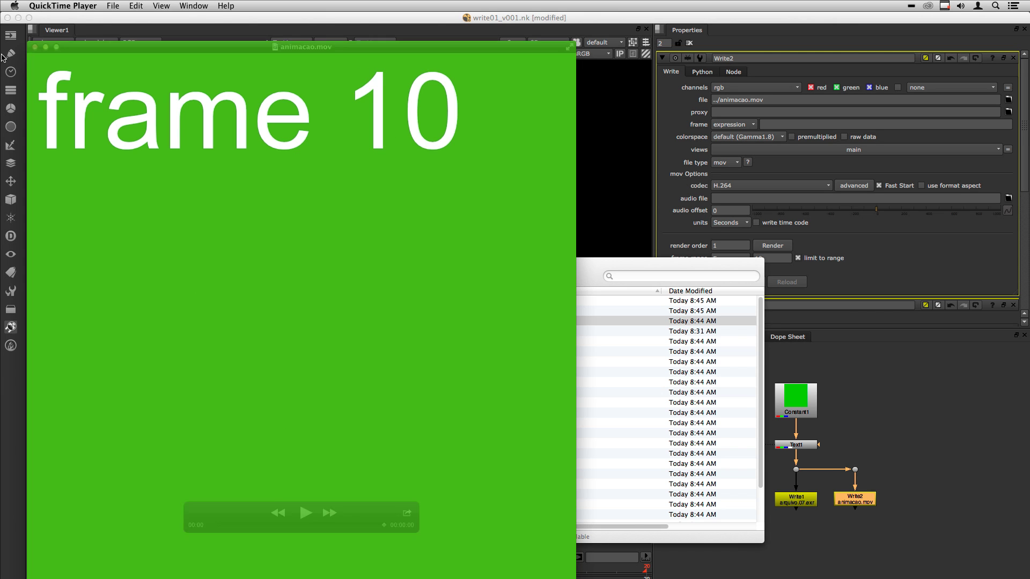
{"action": "key", "text": "super+w"}
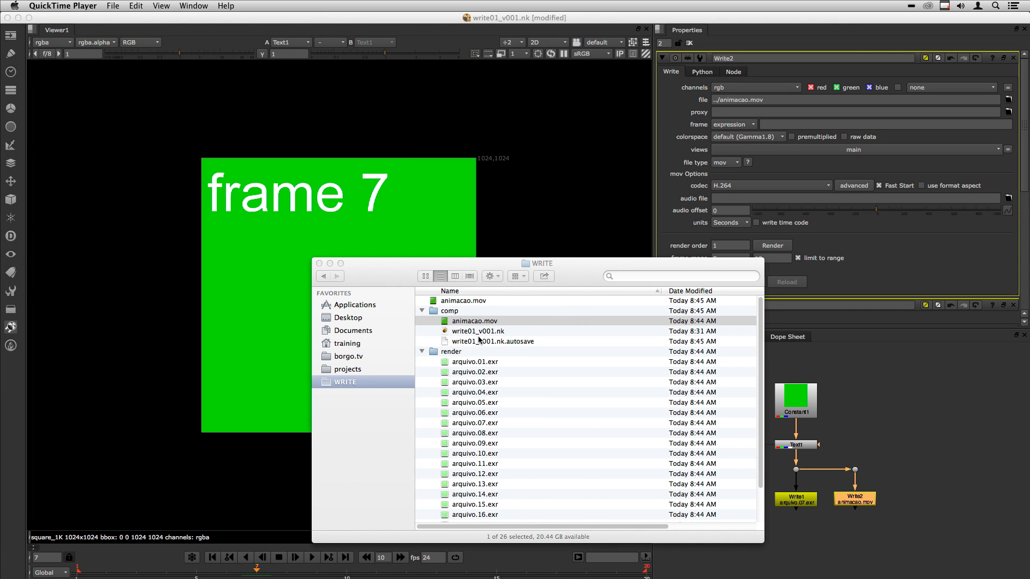
{"action": "left_click", "coordinate": [467, 324]}
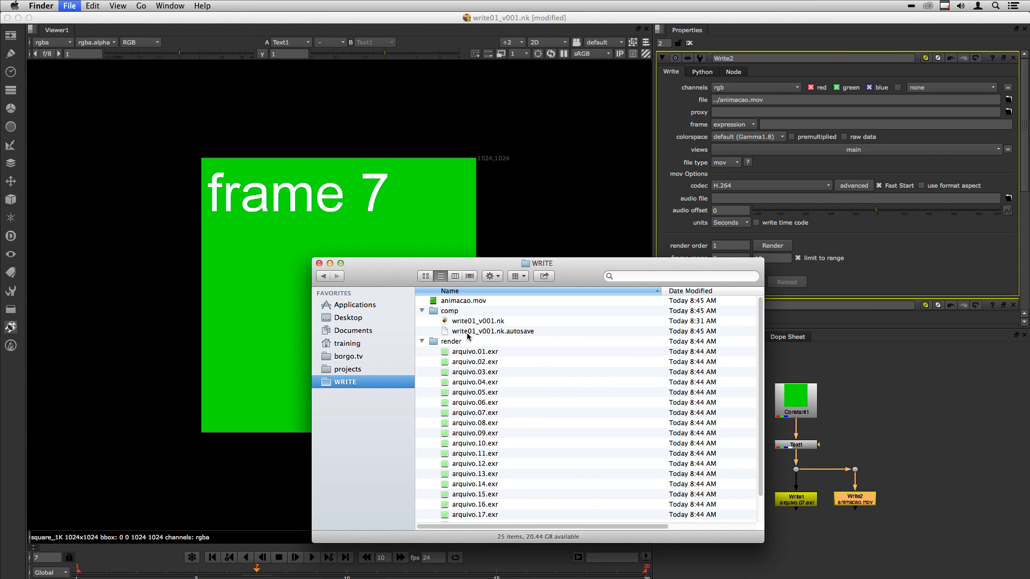
Step: Return to Nuke and change the Write2 output file to ../render/animacao.mov
{"action": "left_click", "coordinate": [857, 502]}
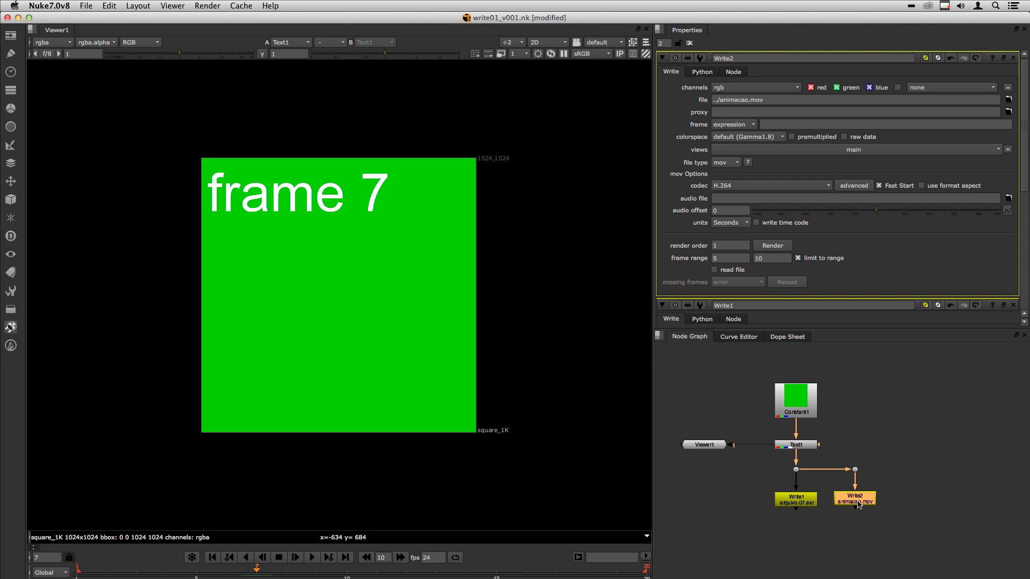
{"action": "left_click", "coordinate": [721, 103]}
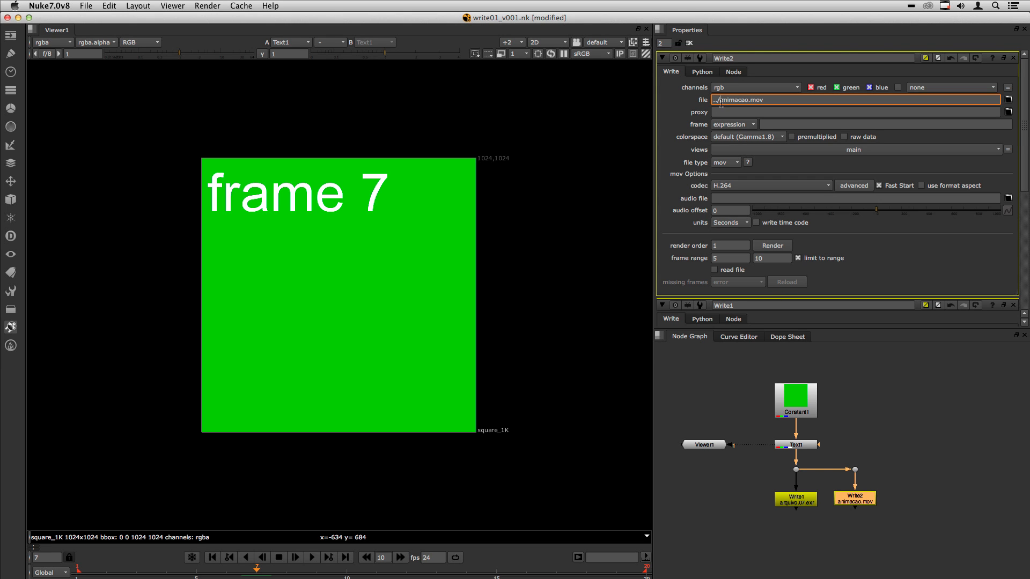
{"action": "type", "text": "render/"}
{"action": "triple_click", "coordinate": [778, 100]}
{"action": "left_click", "coordinate": [794, 100]}
{"action": "left_click", "coordinate": [885, 463]}
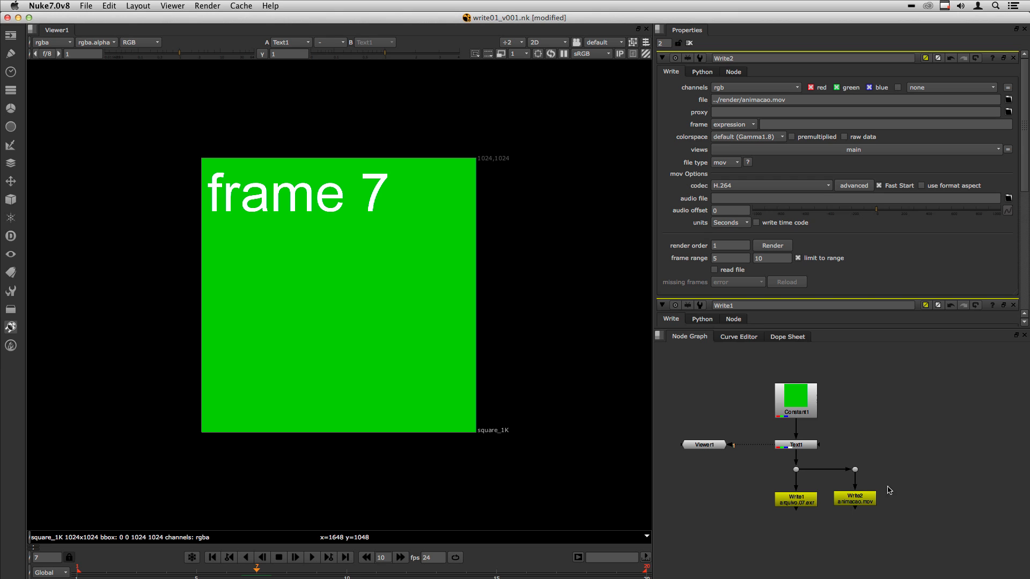
Step: Select both Write nodes together with their connecting dots, and turn off Write2's limit to range
{"action": "left_click_drag", "start_coordinate": [858, 503], "coordinate": [858, 506]}
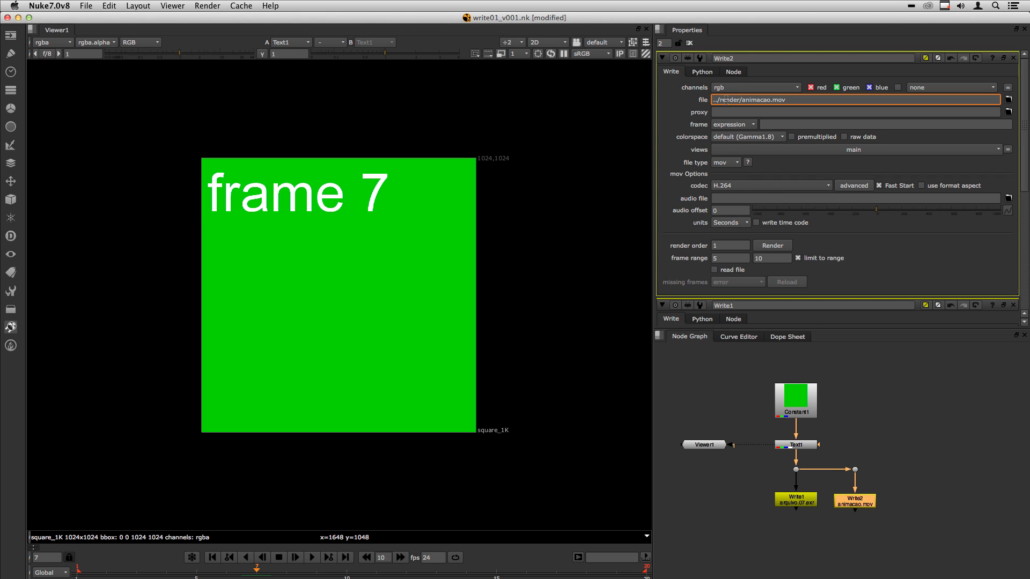
{"action": "left_click_drag", "start_coordinate": [899, 547], "coordinate": [751, 459]}
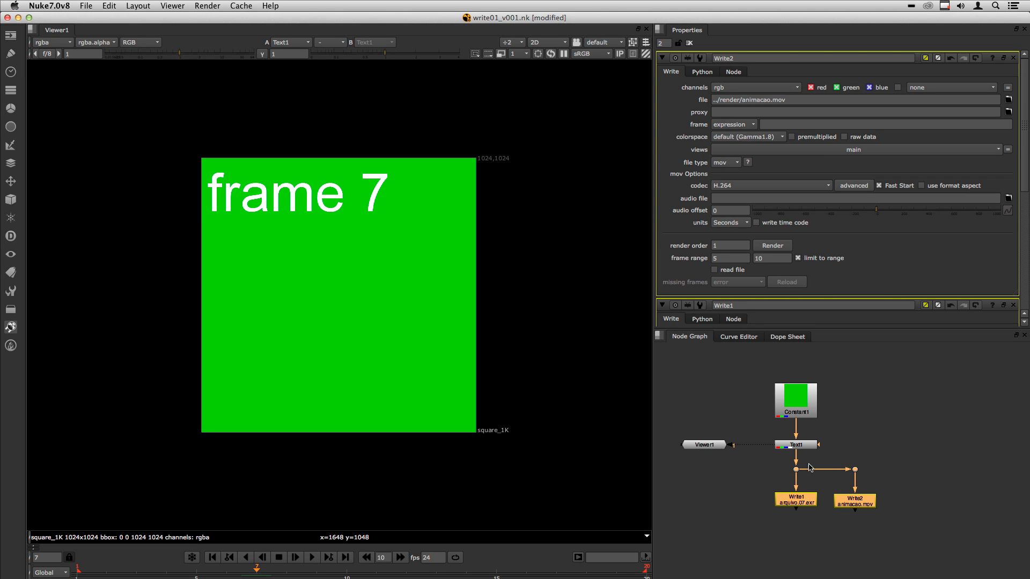
{"action": "left_click", "coordinate": [738, 103]}
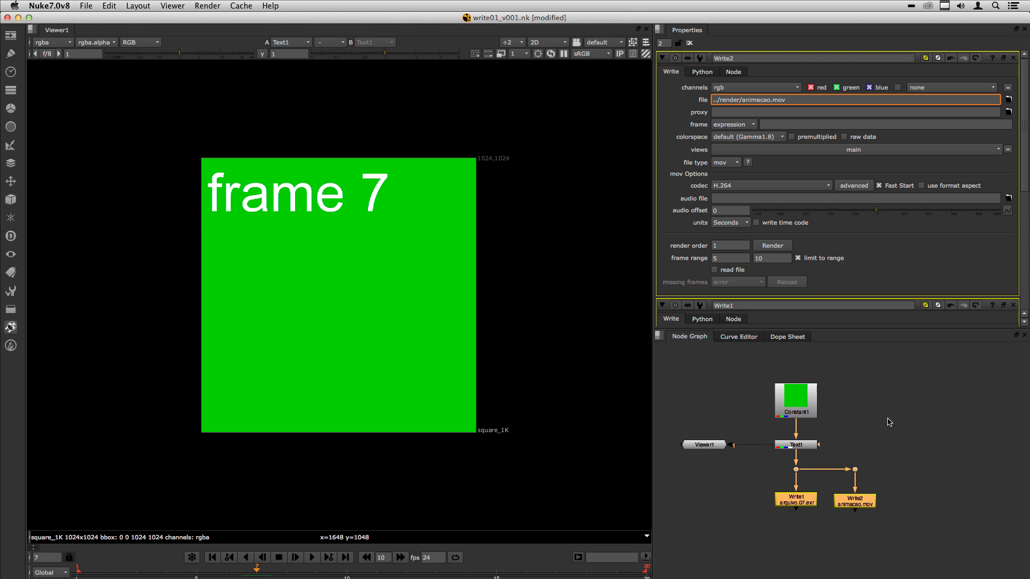
{"action": "left_click", "coordinate": [800, 503]}
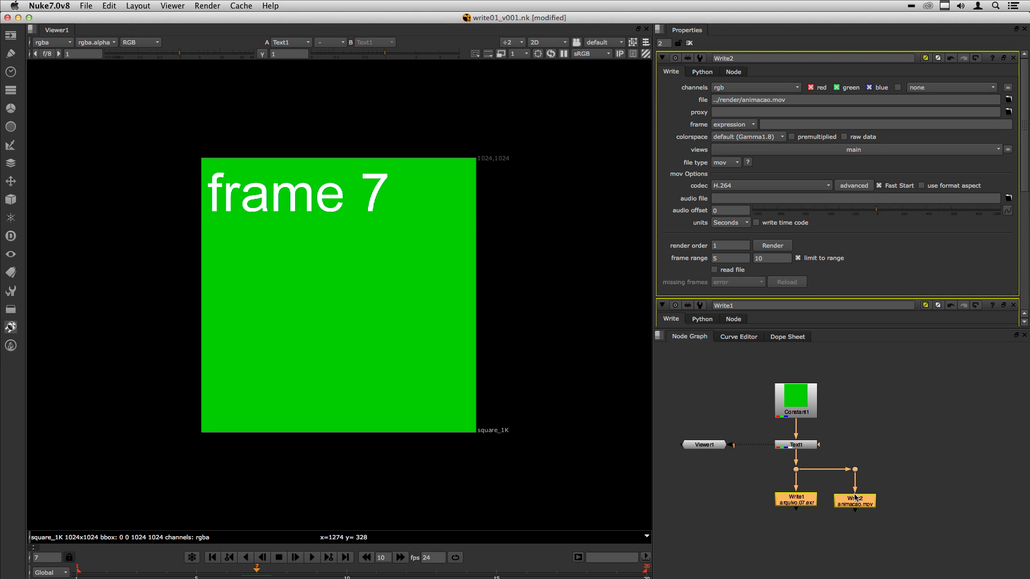
{"action": "left_click", "coordinate": [798, 258]}
Step: Create a ToolSet named WritePreset01 in the root ToolSets menu from the selected nodes
{"action": "left_click", "coordinate": [11, 291]}
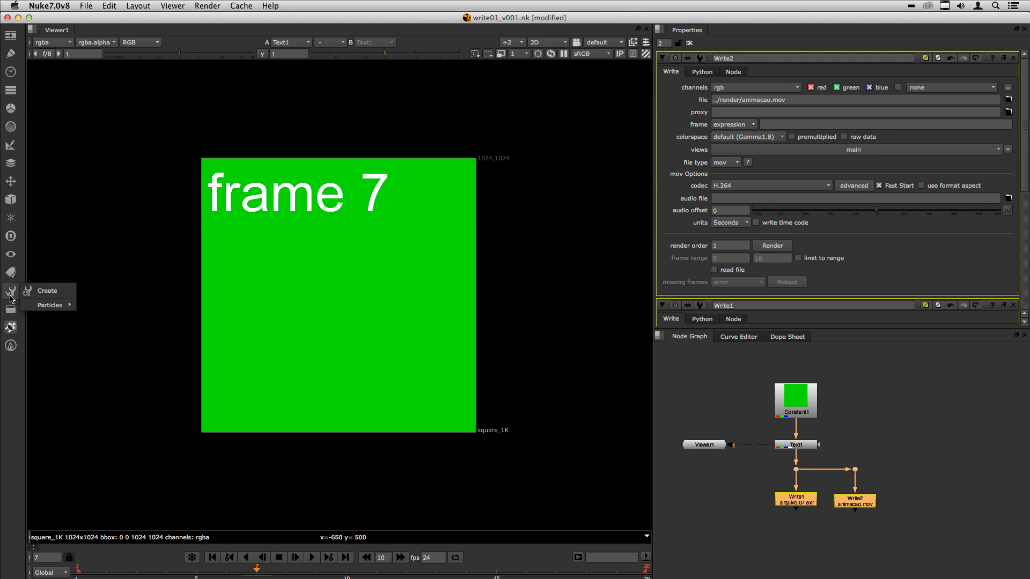
{"action": "left_click", "coordinate": [47, 294]}
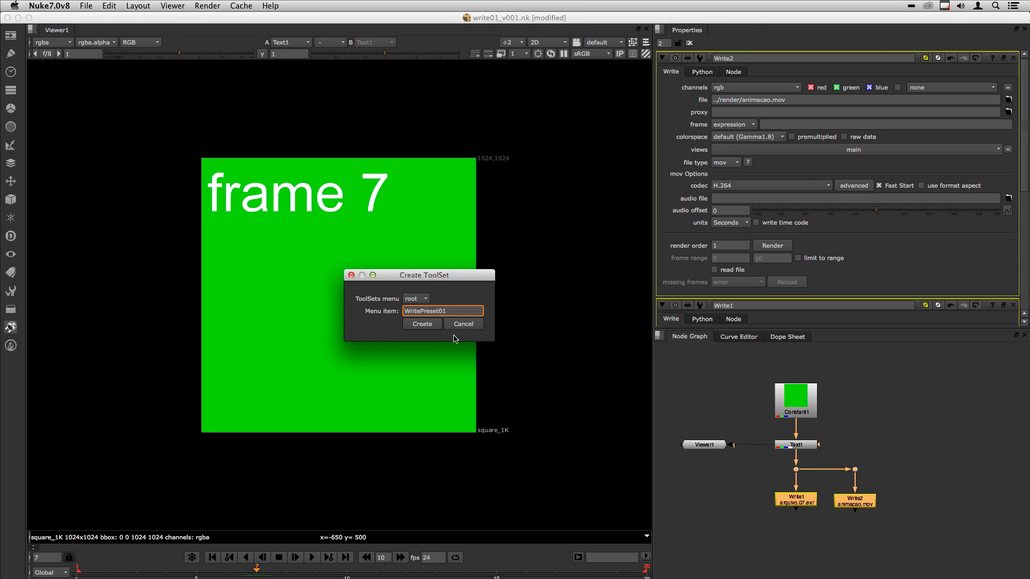
{"action": "left_click", "coordinate": [425, 324]}
Step: Insert the WritePreset01 ToolSet in the empty area beside the existing nodes as a test, and remove the inserted nodes
{"action": "left_click", "coordinate": [930, 517]}
{"action": "middle_click_drag", "start_coordinate": [930, 517], "coordinate": [873, 512]}
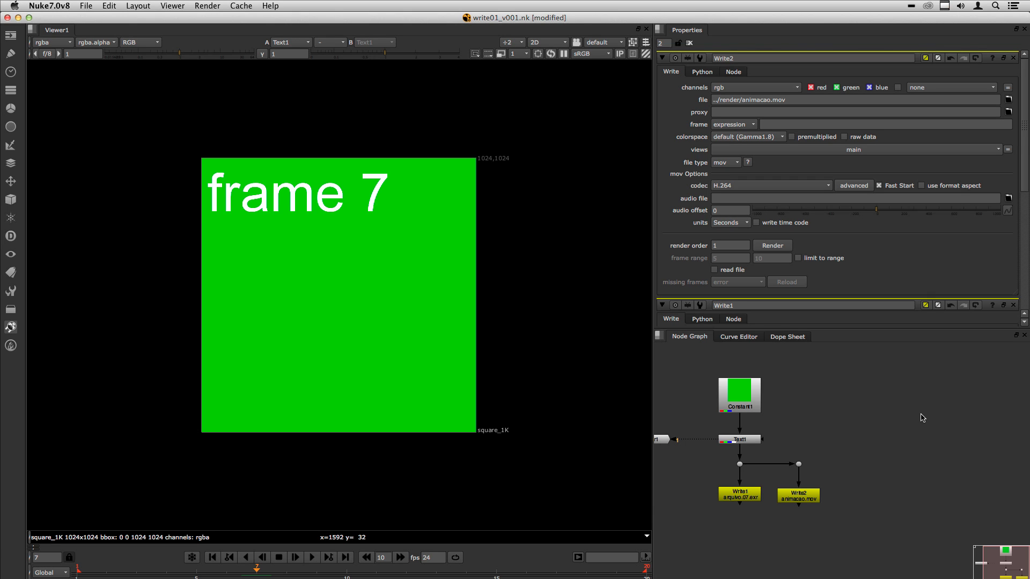
{"action": "key", "text": "Tab"}
{"action": "type", "text": "w"}
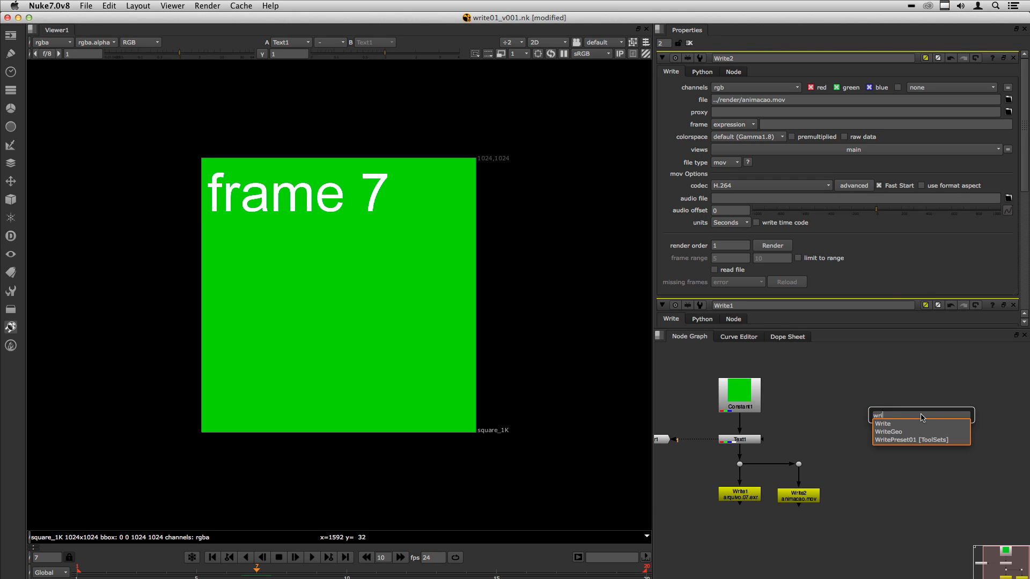
{"action": "left_click", "coordinate": [894, 443]}
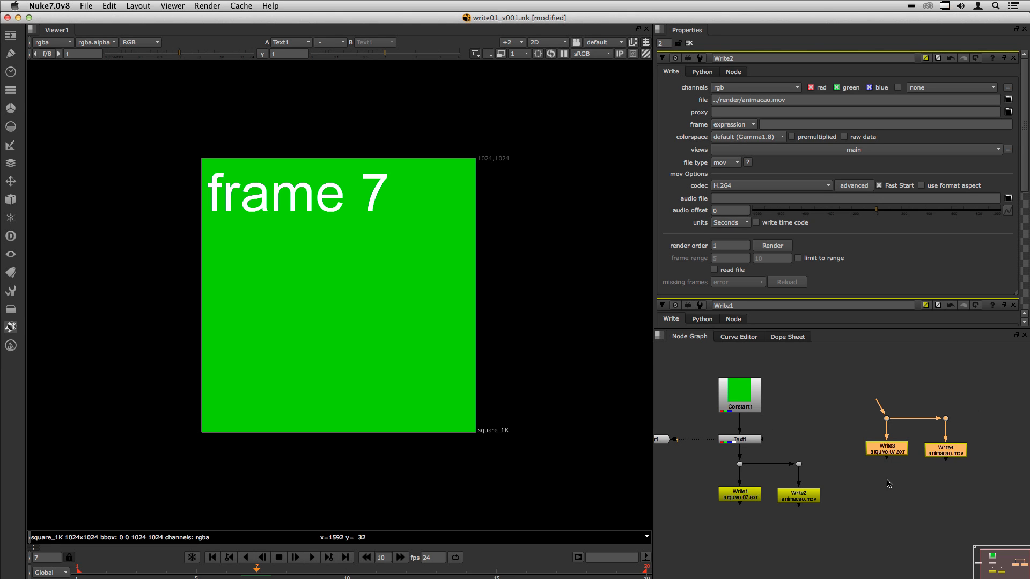
{"action": "left_click", "coordinate": [11, 290]}
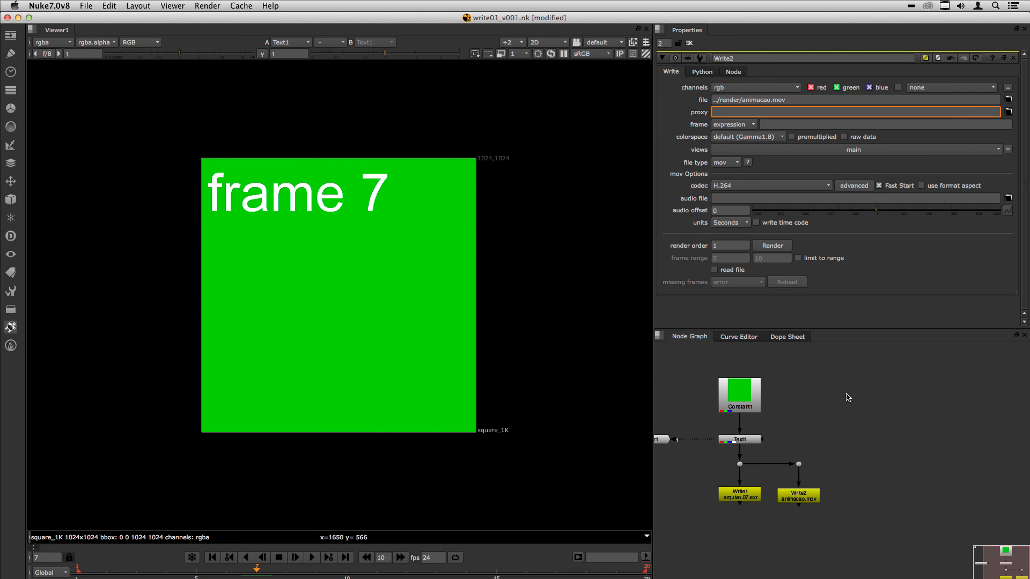
Step: Set the project's proxy mode to format with the proxy format square_256 256x256, and turn on proxy mode in the viewer
{"action": "key", "text": "s"}
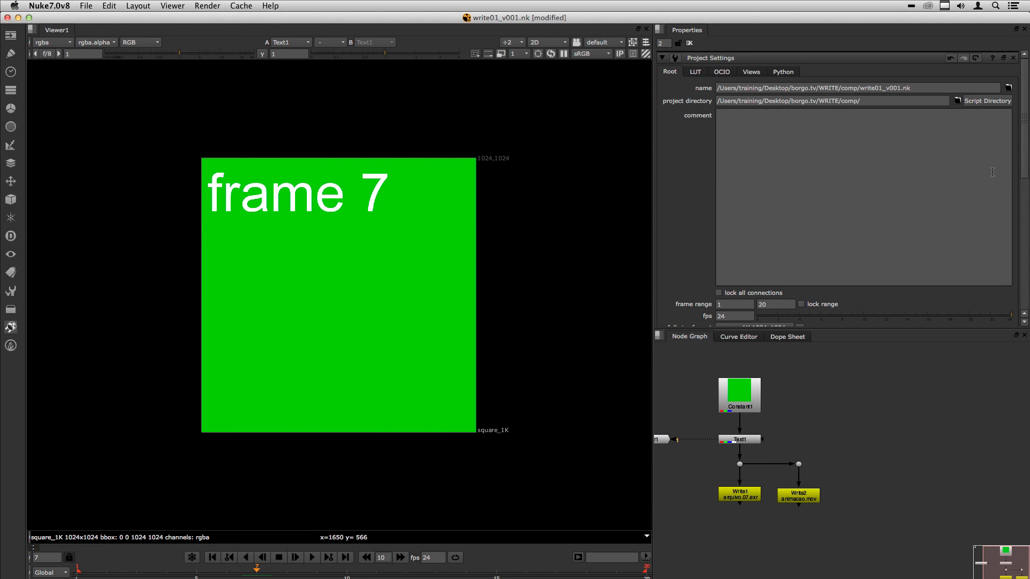
{"action": "left_click_drag", "start_coordinate": [1024, 168], "coordinate": [1020, 199]}
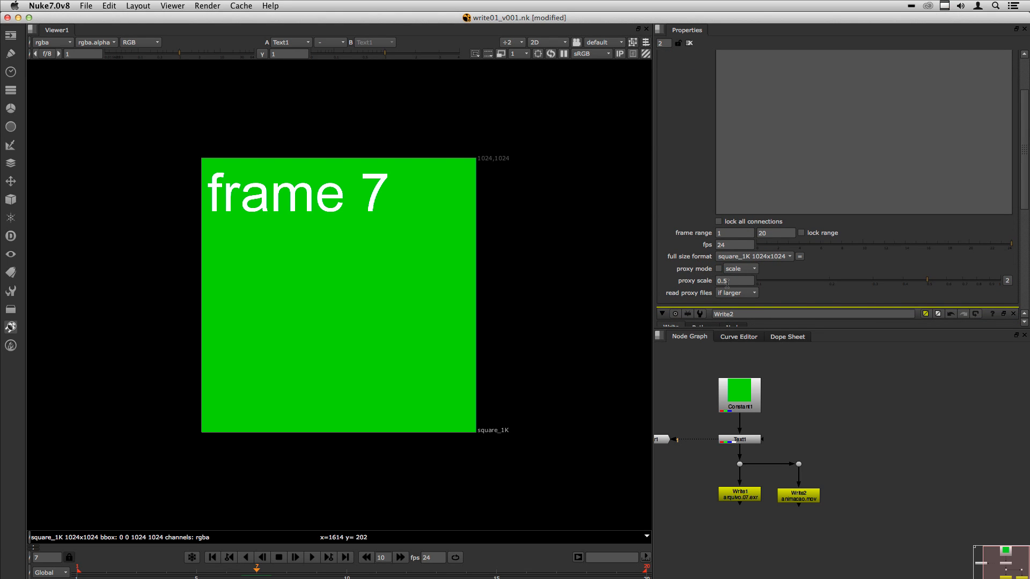
{"action": "left_click_drag", "start_coordinate": [734, 281], "coordinate": [718, 281]}
{"action": "left_click", "coordinate": [753, 280]}
{"action": "left_click", "coordinate": [744, 270]}
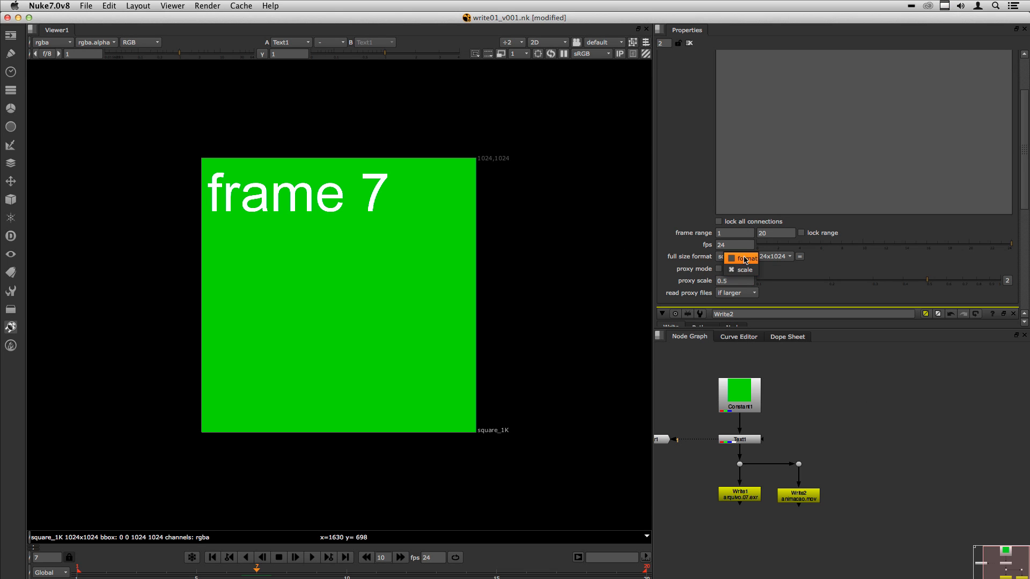
{"action": "left_click", "coordinate": [744, 258]}
{"action": "left_click", "coordinate": [751, 281]}
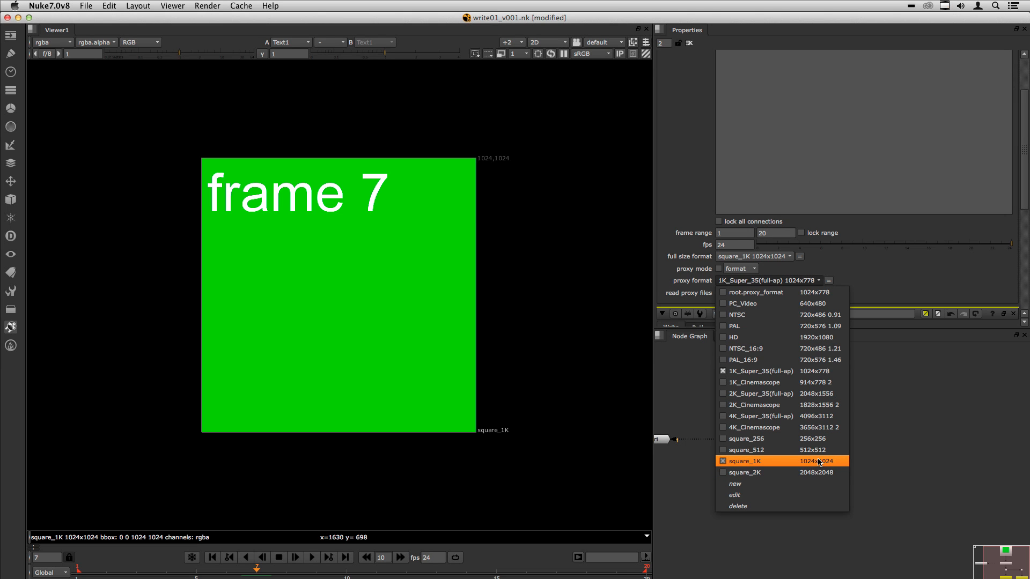
{"action": "left_click", "coordinate": [777, 441]}
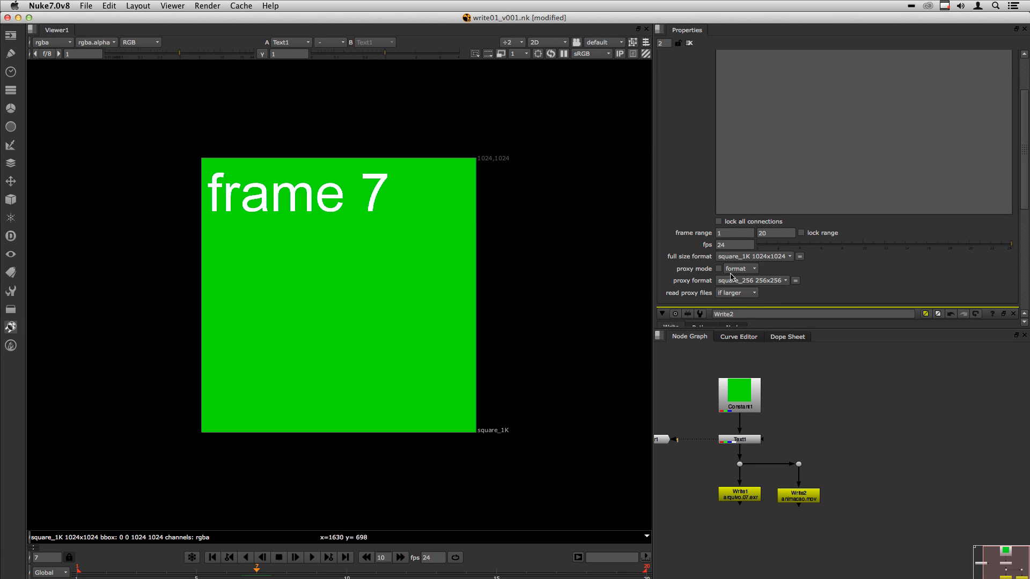
{"action": "left_click", "coordinate": [689, 44]}
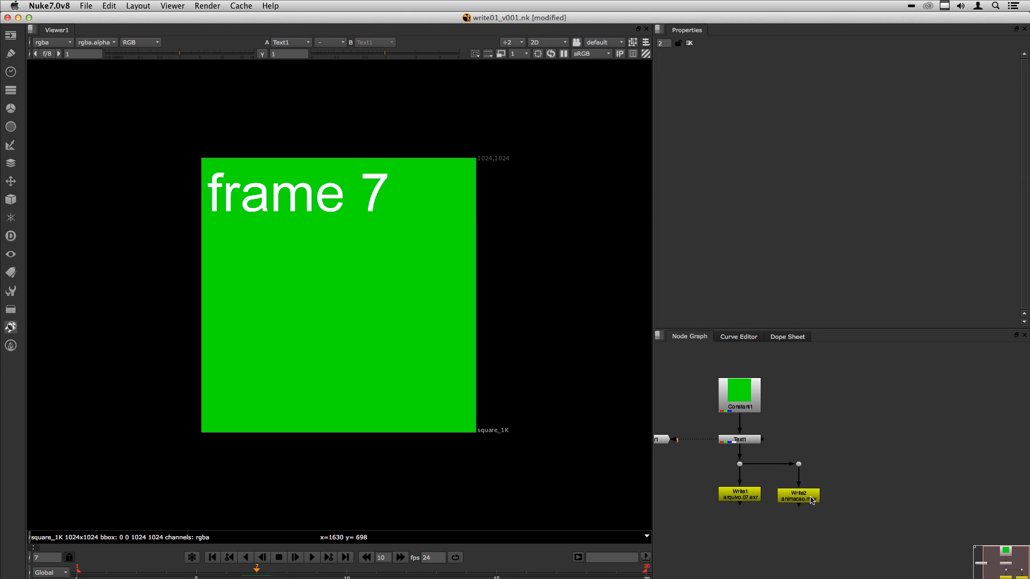
{"action": "left_click", "coordinate": [501, 53]}
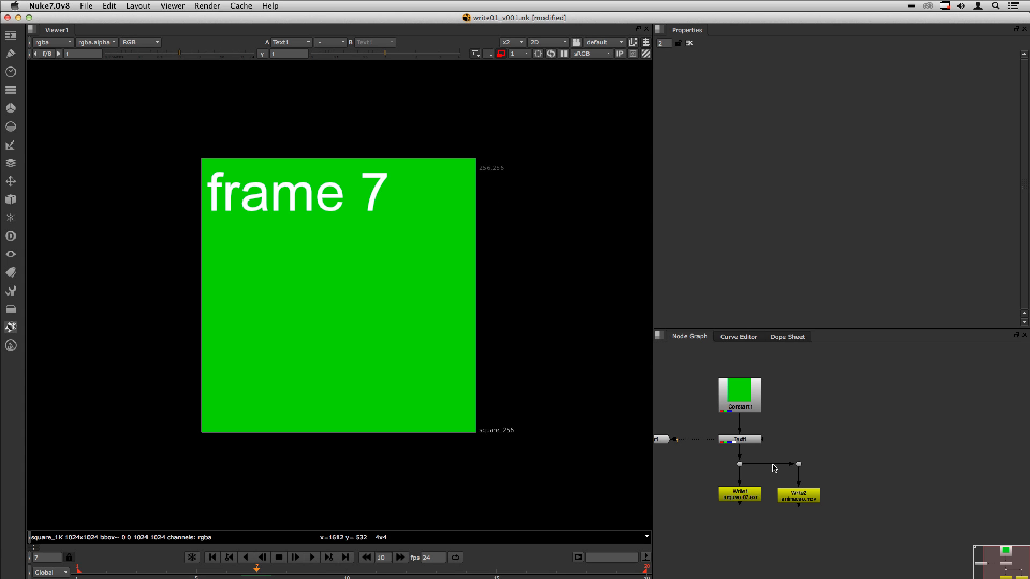
Step: Set the Write2 proxy file to ../render/animacaoProxy.mov, based on a copy of its output file path
{"action": "double_click", "coordinate": [799, 500]}
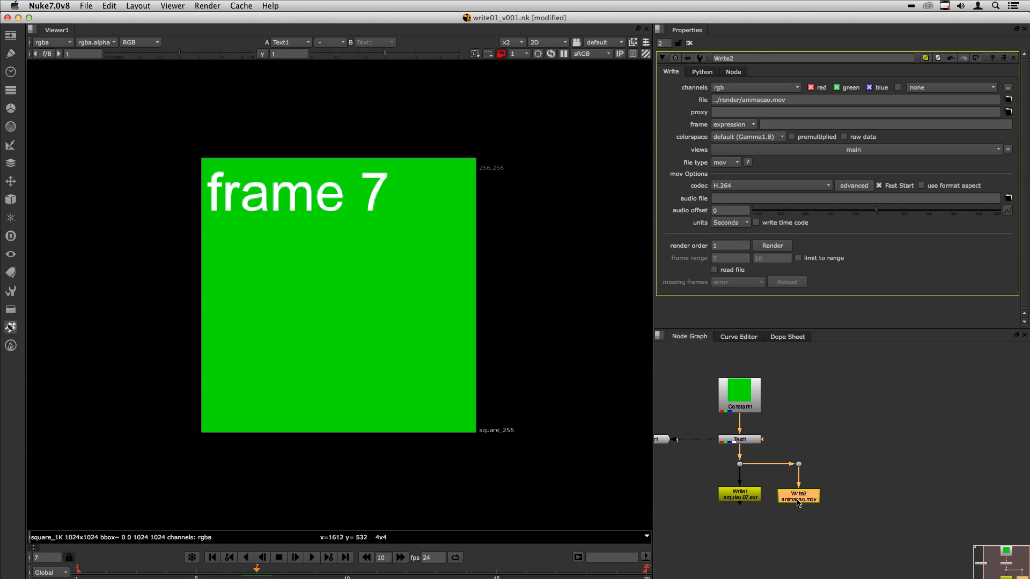
{"action": "left_click", "coordinate": [797, 528]}
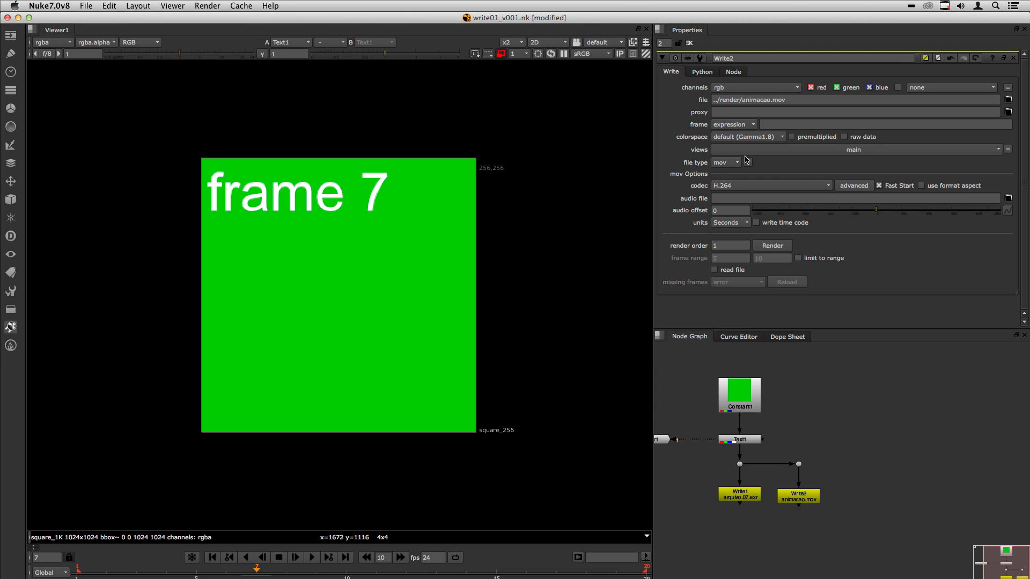
{"action": "left_click", "coordinate": [726, 112]}
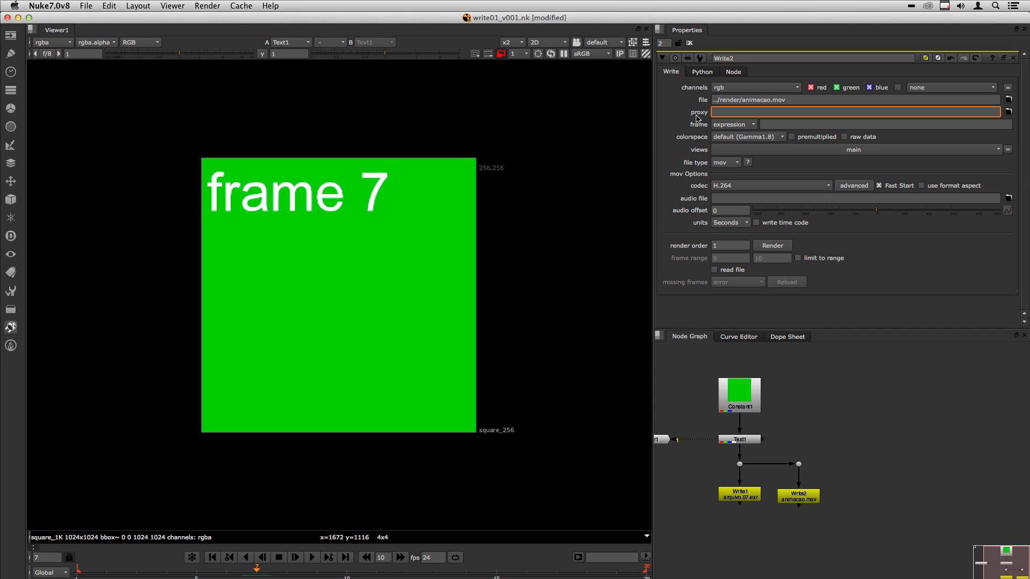
{"action": "left_click_drag", "start_coordinate": [795, 106], "coordinate": [702, 106]}
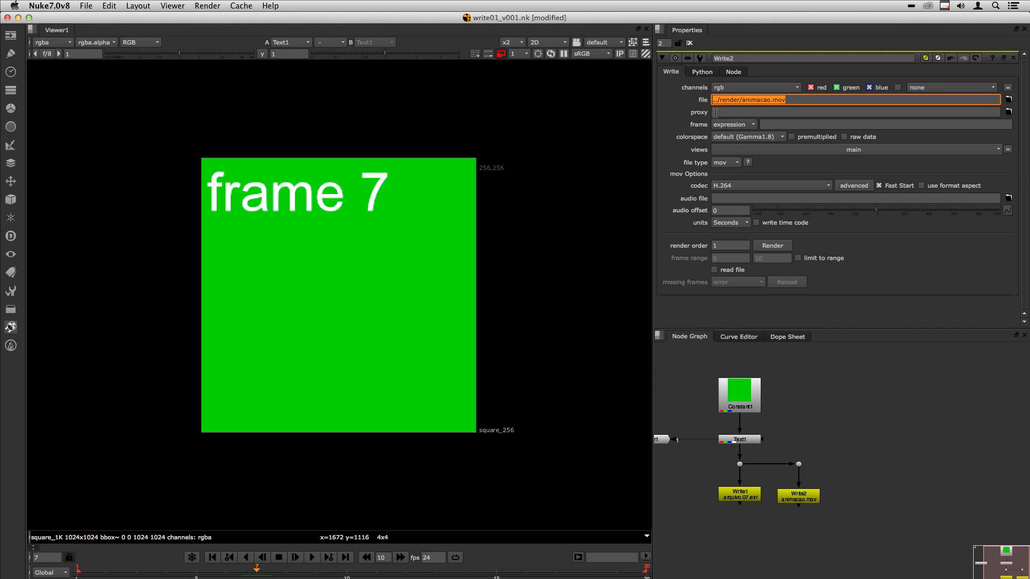
{"action": "key", "text": "super+c"}
{"action": "left_click", "coordinate": [730, 113]}
{"action": "key", "text": "super+v"}
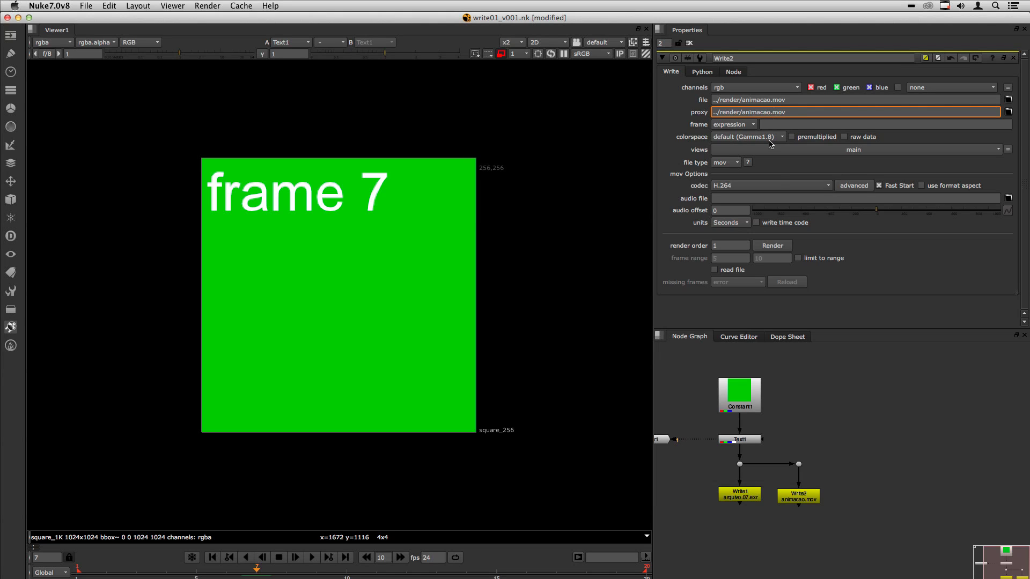
{"action": "type", "text": "Proxy"}
{"action": "key", "text": "Return"}
Step: Render Write2 over the global frame range 1-20 with the proxy option enabled
{"action": "left_click", "coordinate": [773, 245]}
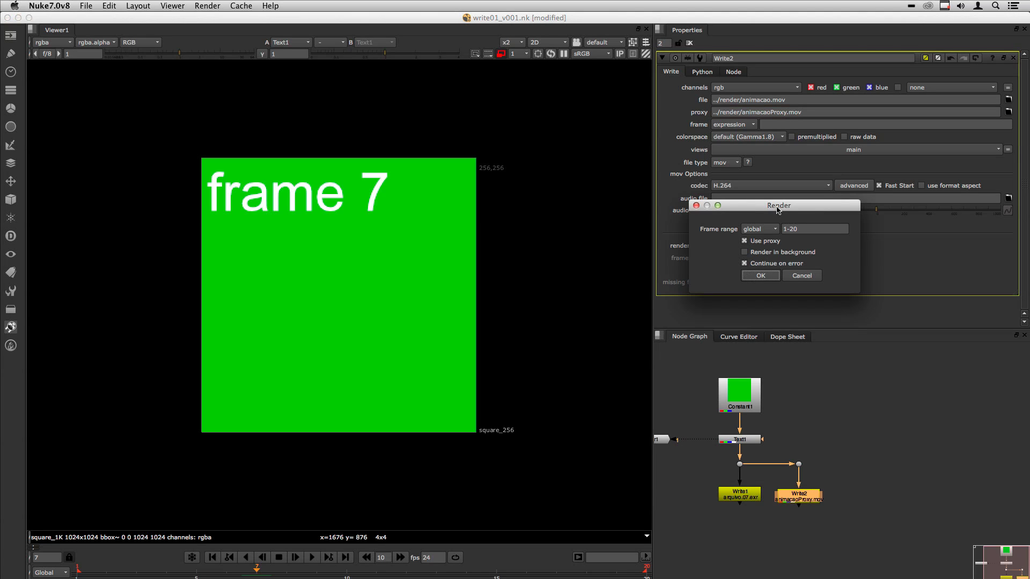
{"action": "left_click_drag", "start_coordinate": [751, 202], "coordinate": [562, 244]}
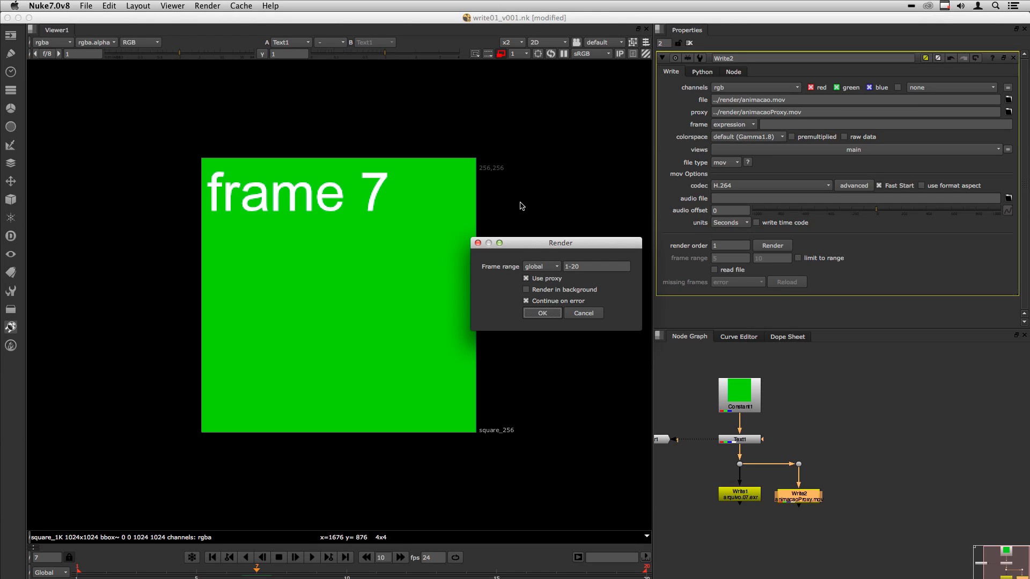
{"action": "left_click", "coordinate": [543, 315]}
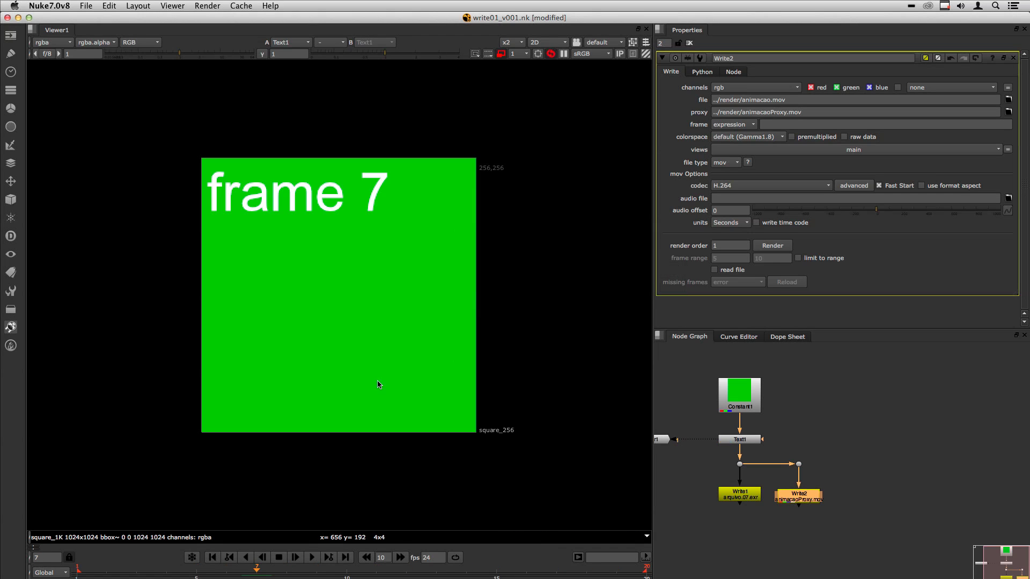
Step: Switch to Finder, open animacaoProxy.mov from the render folder in QuickTime Player and play it
{"action": "key", "text": "super+Tab"}
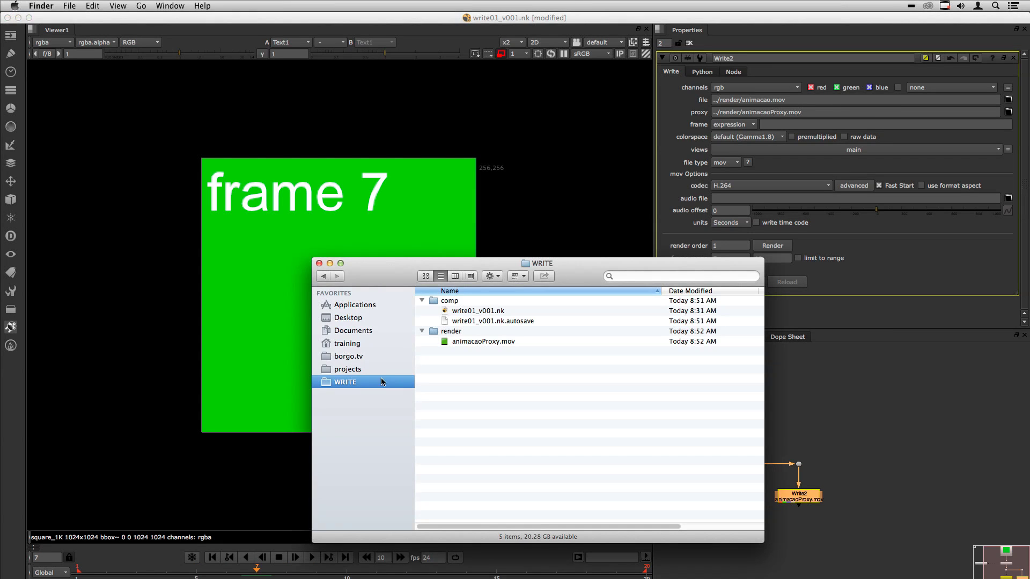
{"action": "left_click", "coordinate": [474, 344]}
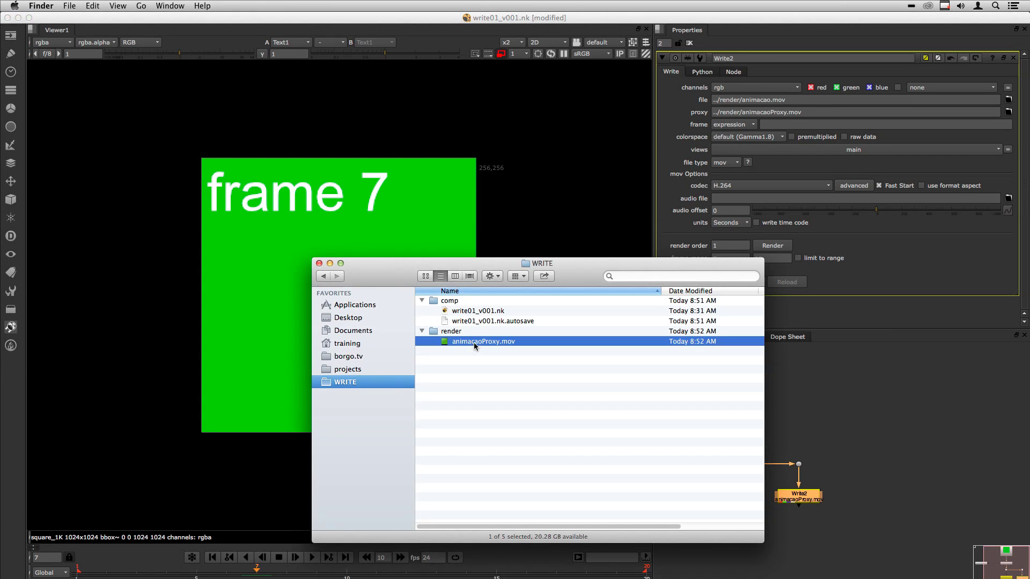
{"action": "double_click", "coordinate": [478, 341]}
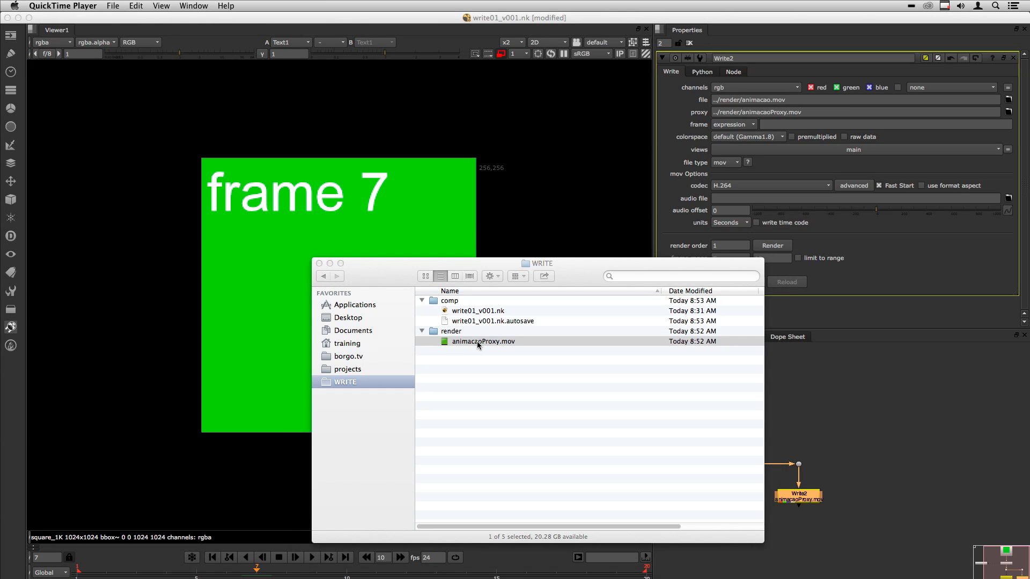
{"action": "key", "text": "space"}
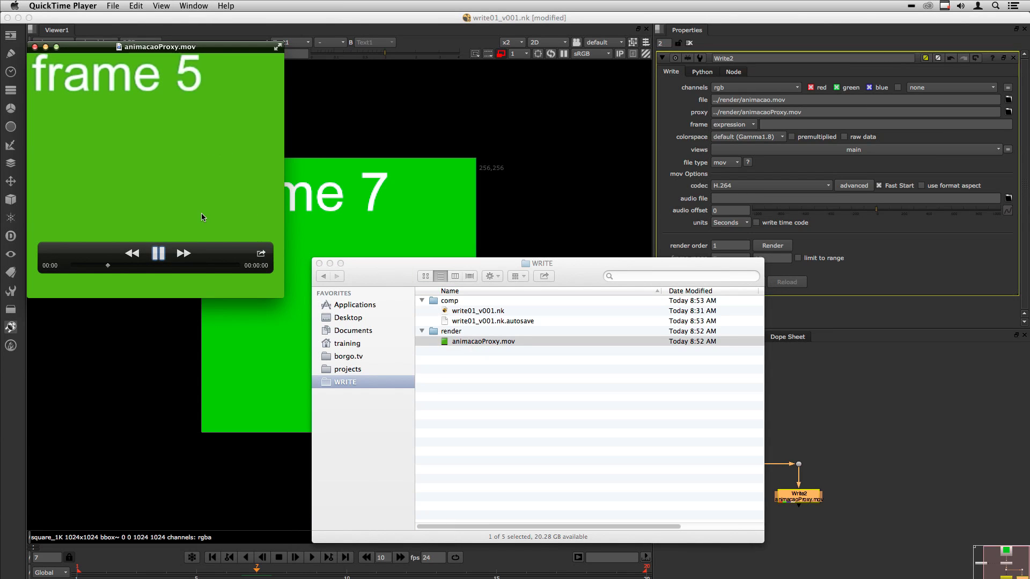
{"action": "key", "text": "space"}
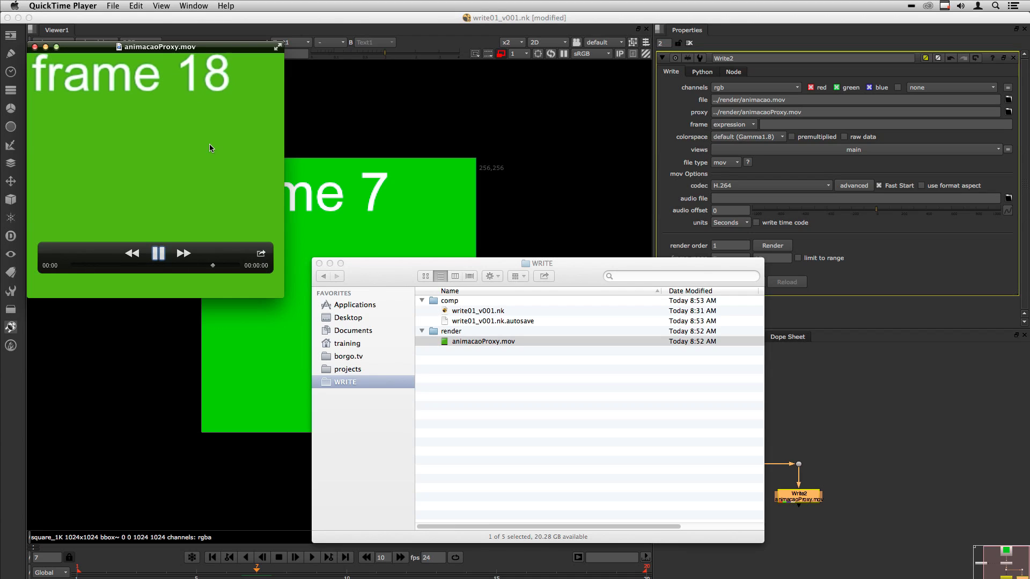
Step: Return to Nuke and turn off proxy mode in the viewer
{"action": "key", "text": "super+Tab"}
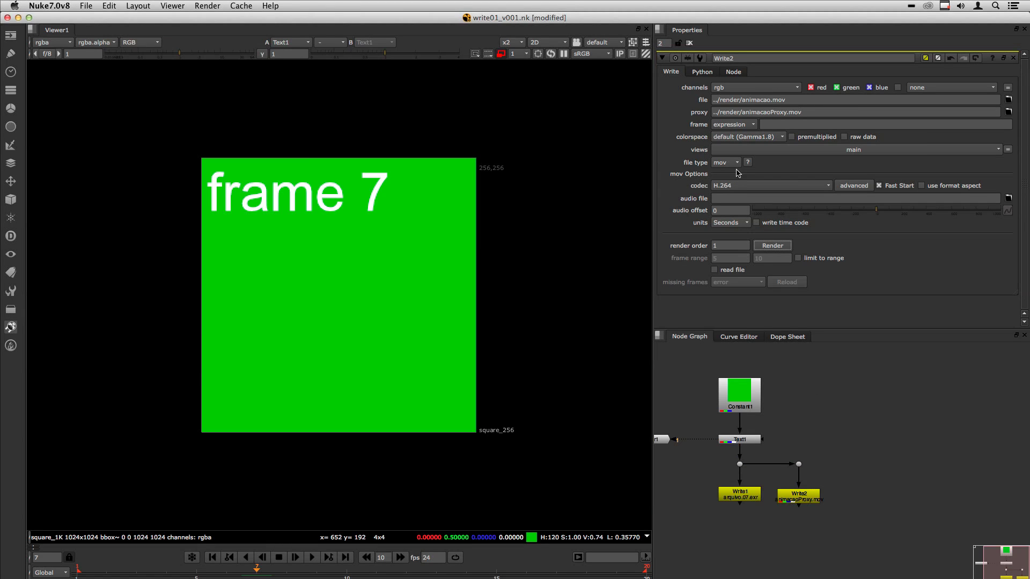
{"action": "key", "text": "super+p"}
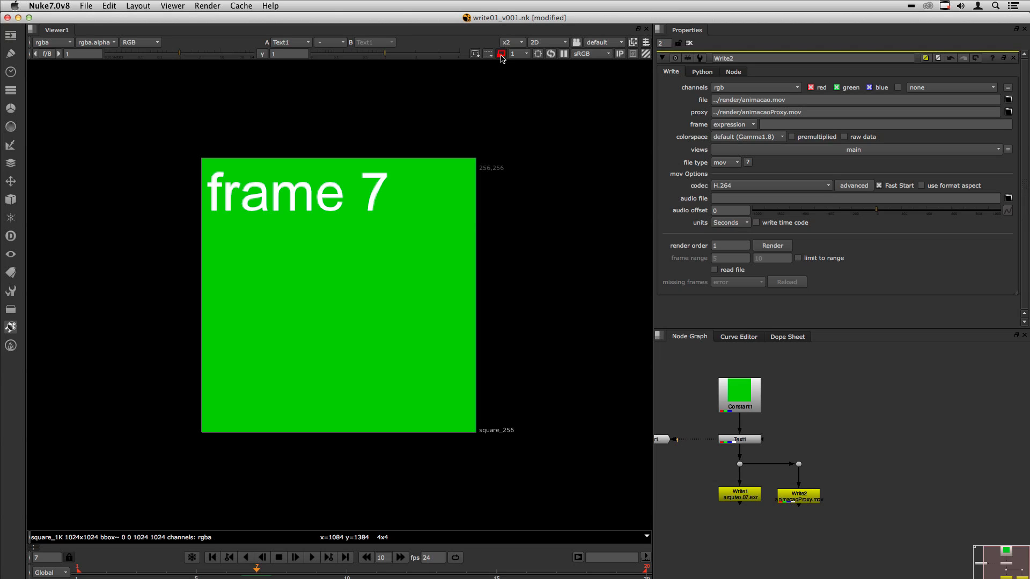
{"action": "left_click", "coordinate": [812, 111]}
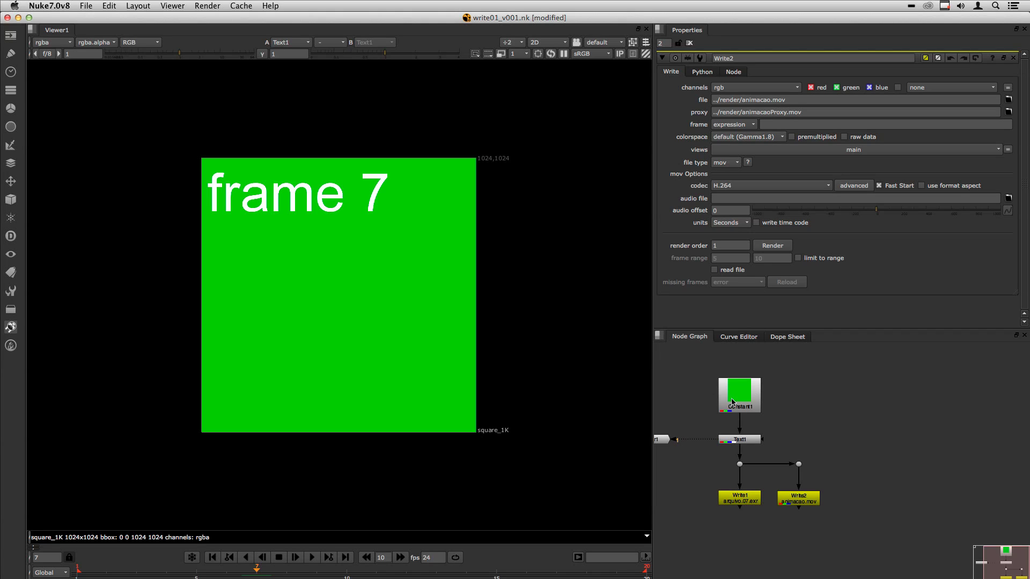
{"action": "left_click_drag", "start_coordinate": [692, 360], "coordinate": [789, 457]}
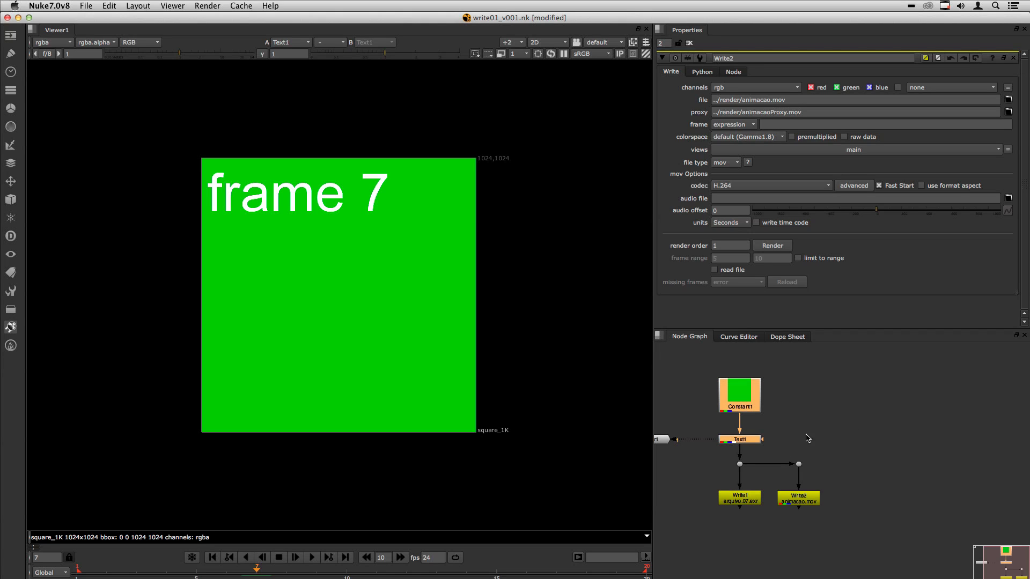
{"action": "left_click", "coordinate": [717, 451]}
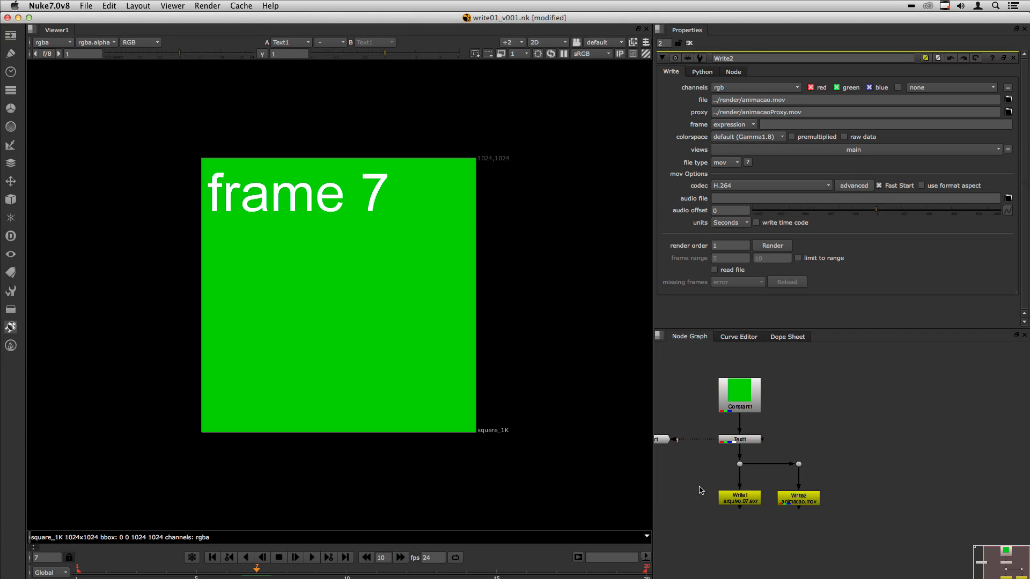
{"action": "left_click_drag", "start_coordinate": [696, 363], "coordinate": [780, 451]}
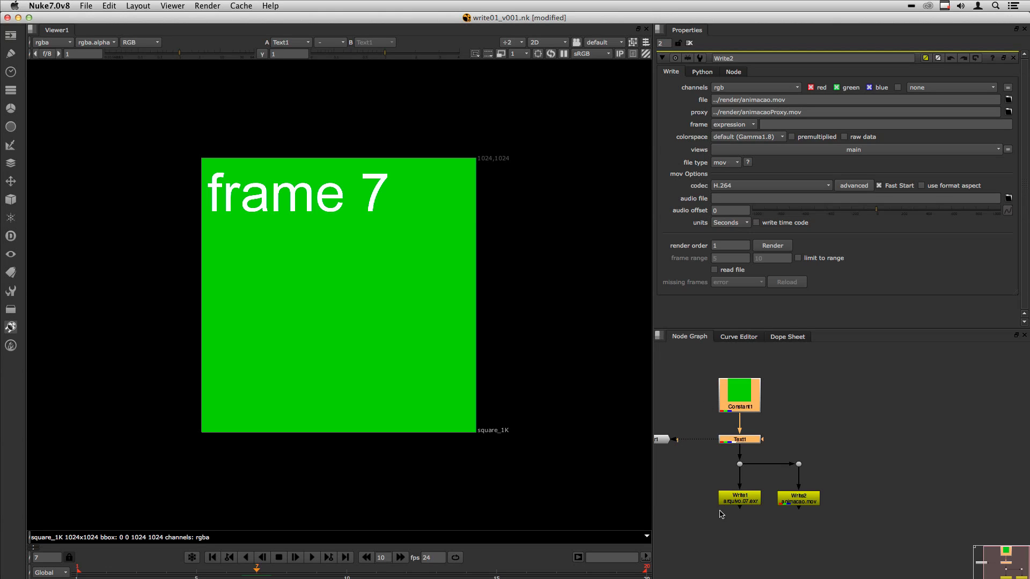
{"action": "left_click", "coordinate": [724, 526]}
Step: Open the Write1 properties, set its channels to all and keep the datatype at 16 bit half
{"action": "left_click", "coordinate": [741, 500]}
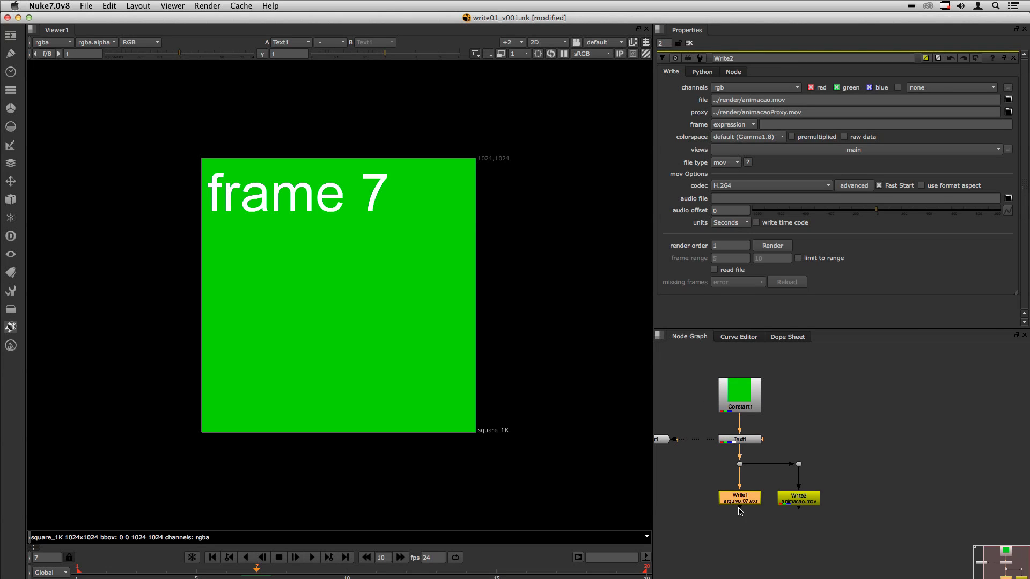
{"action": "double_click", "coordinate": [744, 502]}
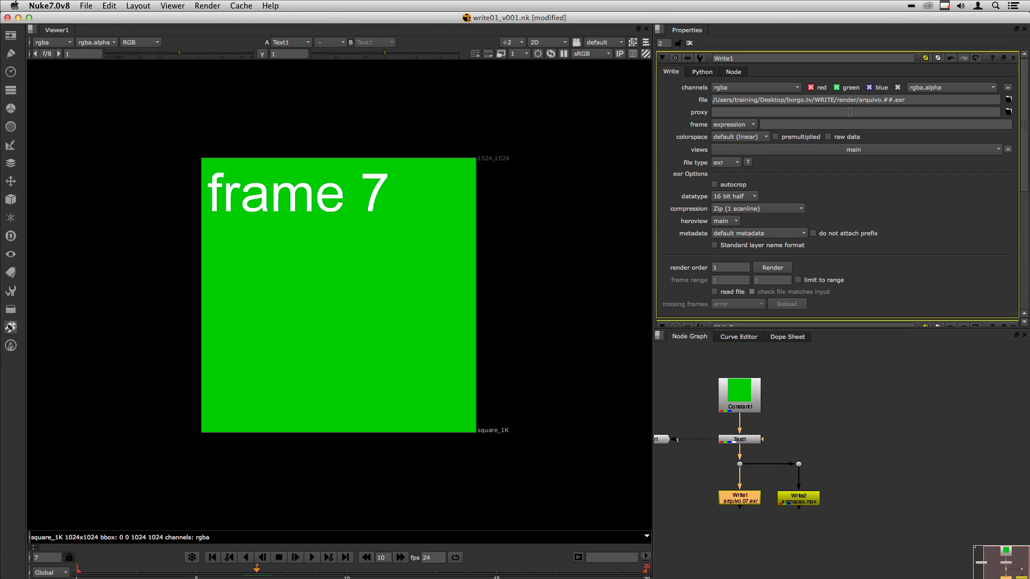
{"action": "left_click", "coordinate": [732, 88]}
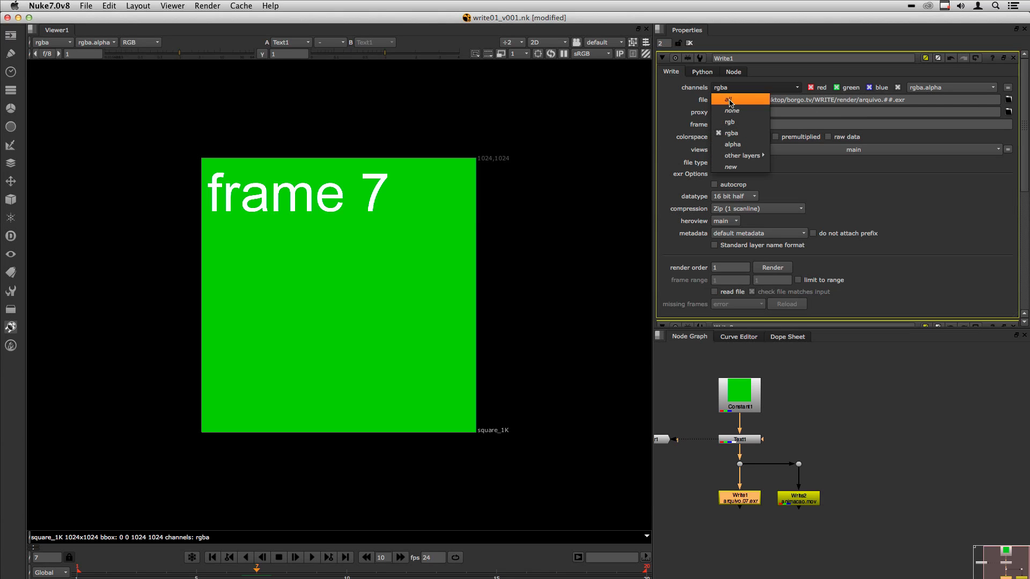
{"action": "left_click", "coordinate": [728, 101]}
{"action": "left_click", "coordinate": [733, 197]}
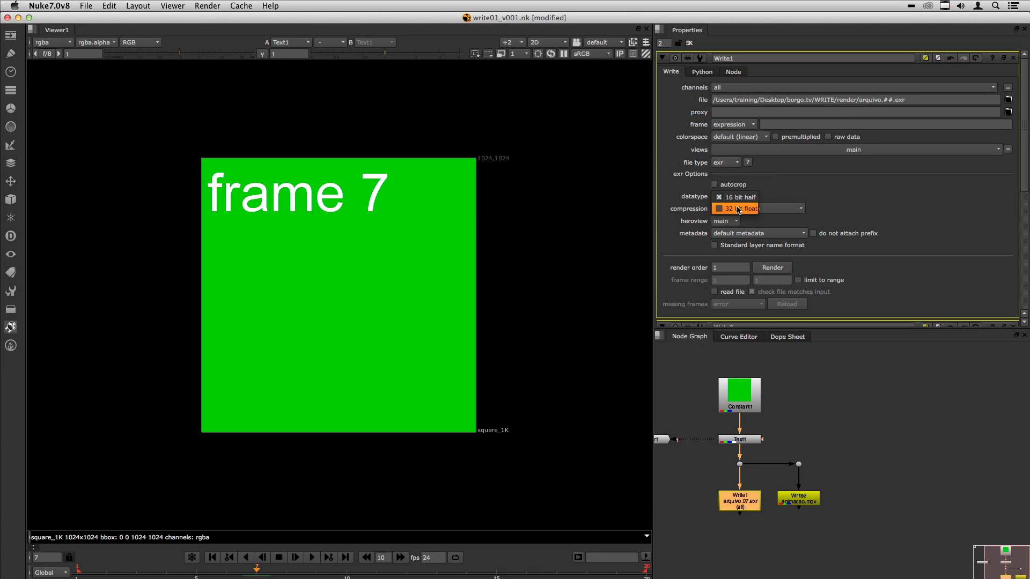
{"action": "left_click", "coordinate": [733, 197]}
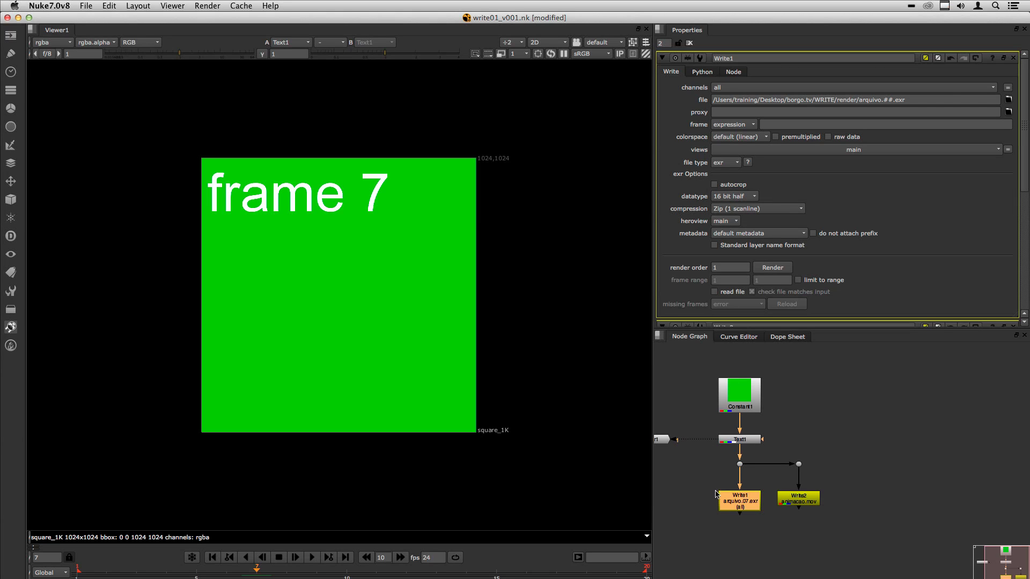
Step: Turn on read file for Write1 as a test, and turn it off again
{"action": "left_click", "coordinate": [715, 292]}
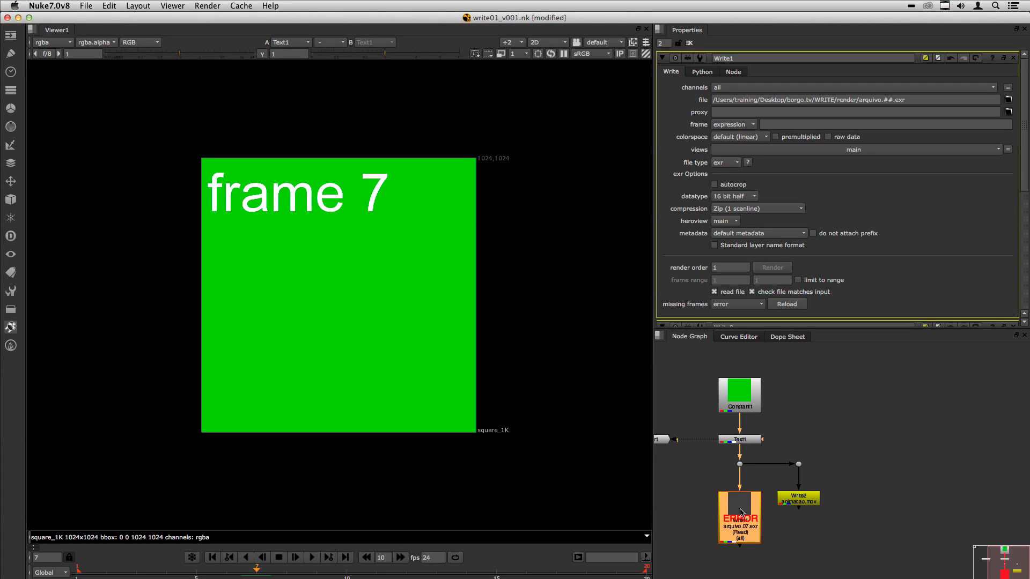
{"action": "middle_click_drag", "start_coordinate": [744, 533], "coordinate": [744, 464]}
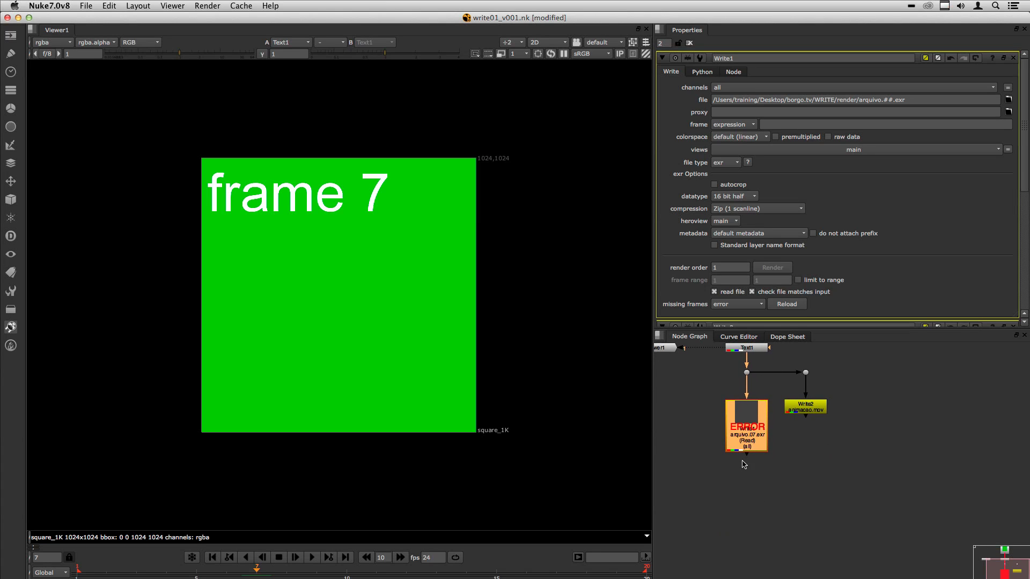
{"action": "left_click", "coordinate": [746, 511]}
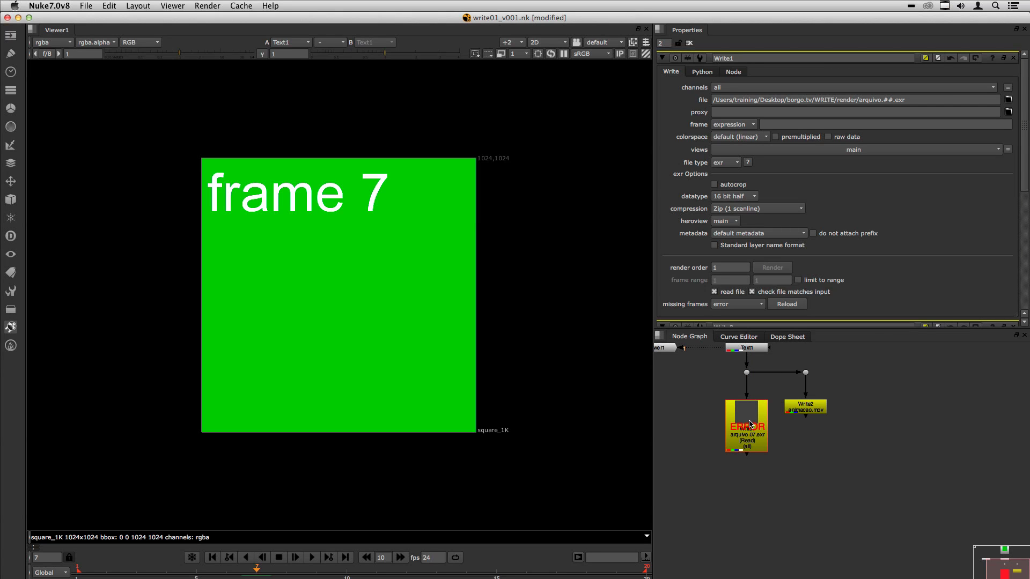
{"action": "left_click", "coordinate": [747, 423]}
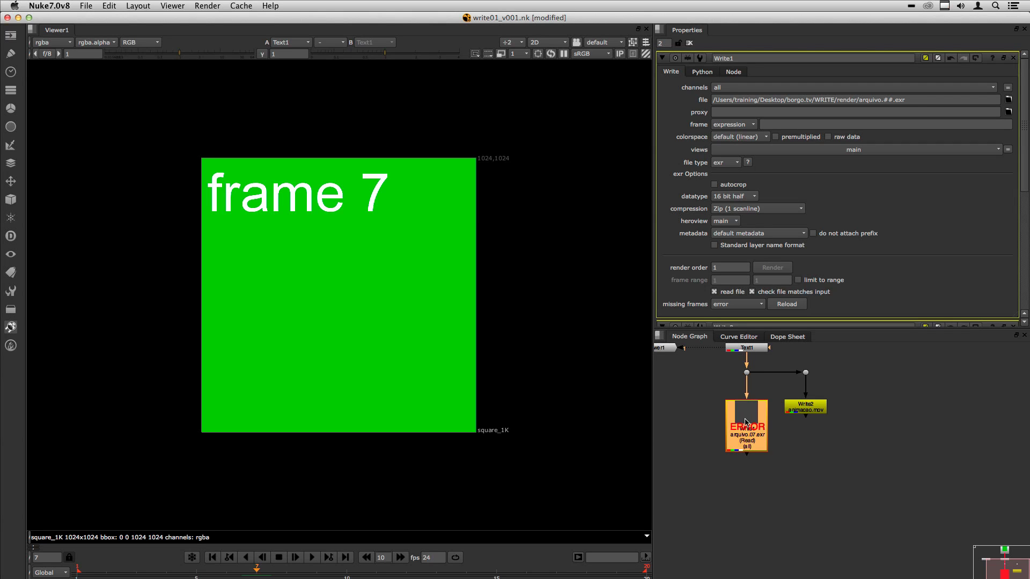
{"action": "left_click", "coordinate": [714, 291]}
Step: Render the Write1 EXR sequence, then turn on its read file option and view the node in the viewer
{"action": "left_click", "coordinate": [780, 267]}
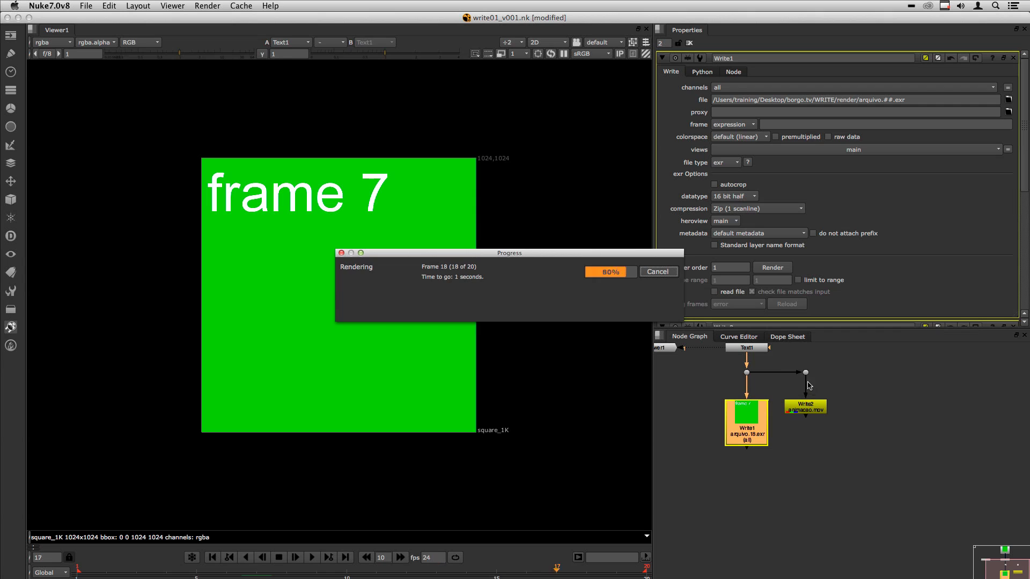
{"action": "left_click", "coordinate": [714, 292]}
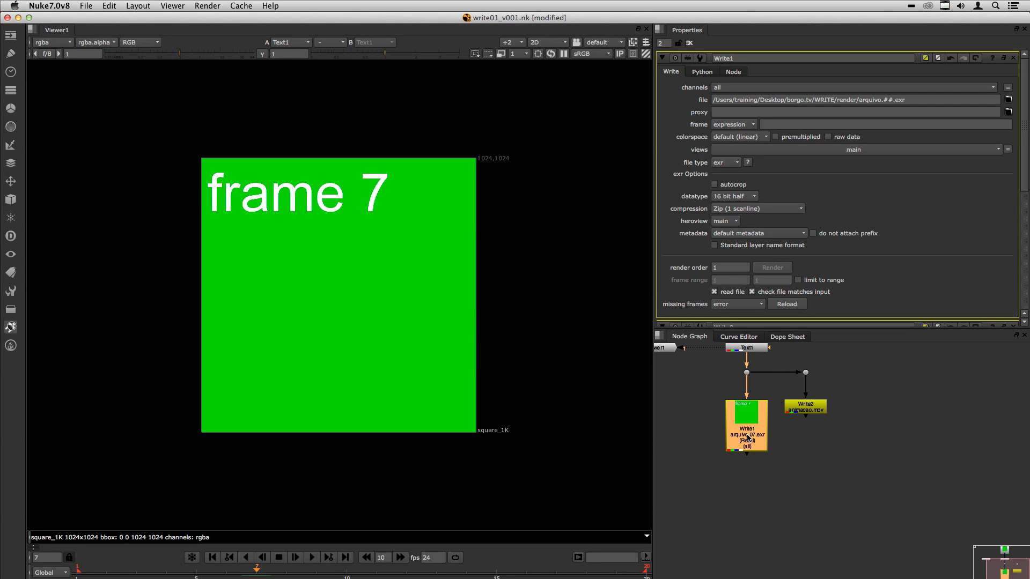
{"action": "key", "text": "1"}
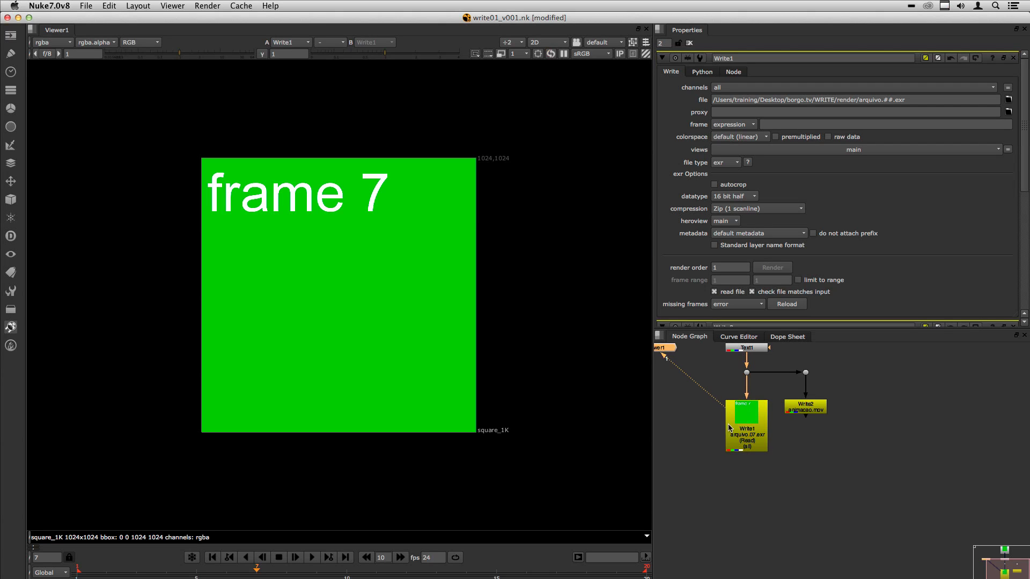
Step: Add a Blur node below Write1, connect it to Write1's output and view it
{"action": "left_click", "coordinate": [769, 504]}
{"action": "key", "text": "Tab"}
{"action": "type", "text": "bl"}
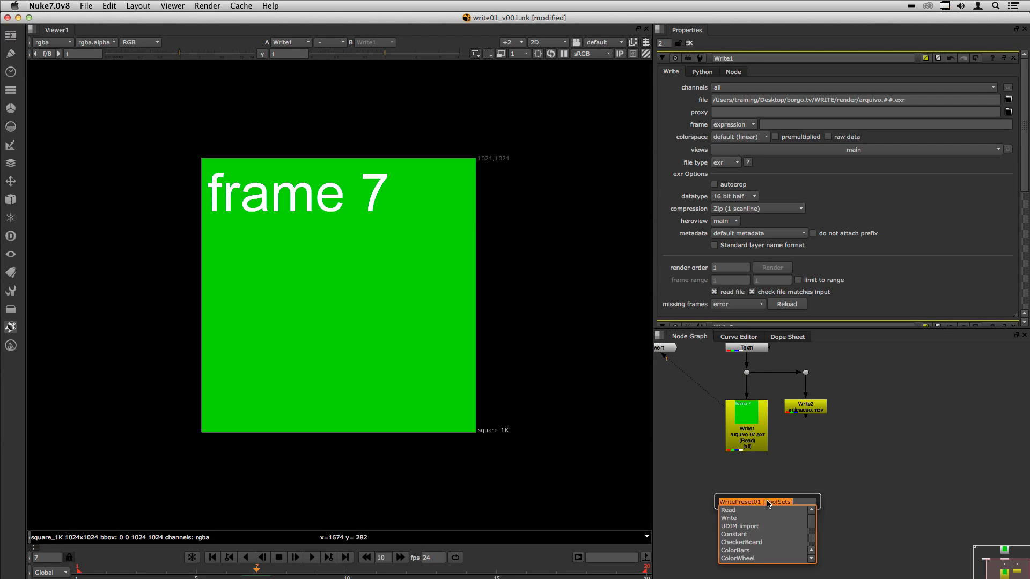
{"action": "type", "text": "u"}
{"action": "key", "text": "Return"}
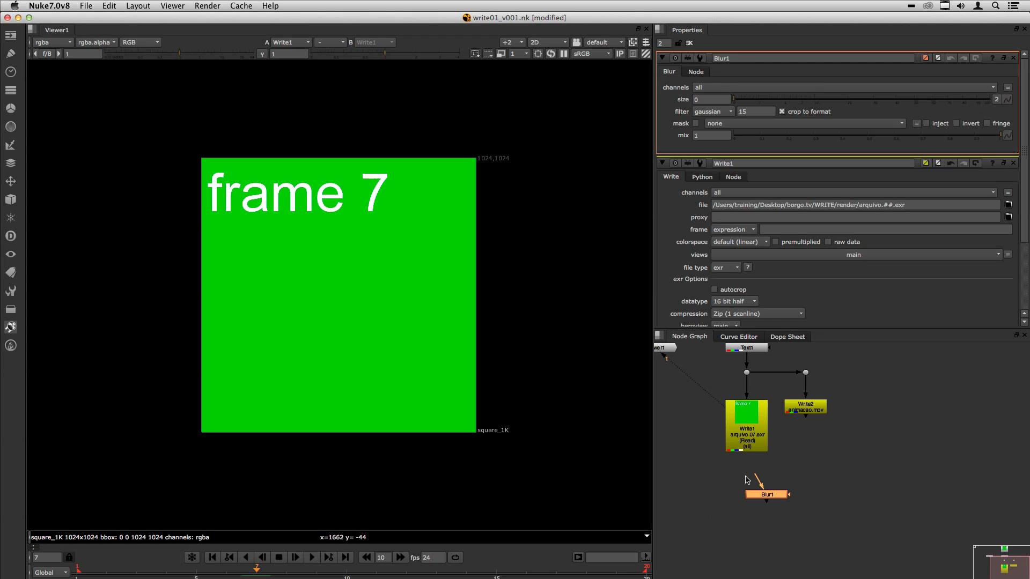
{"action": "left_click_drag", "start_coordinate": [767, 498], "coordinate": [747, 492]}
{"action": "key", "text": "1"}
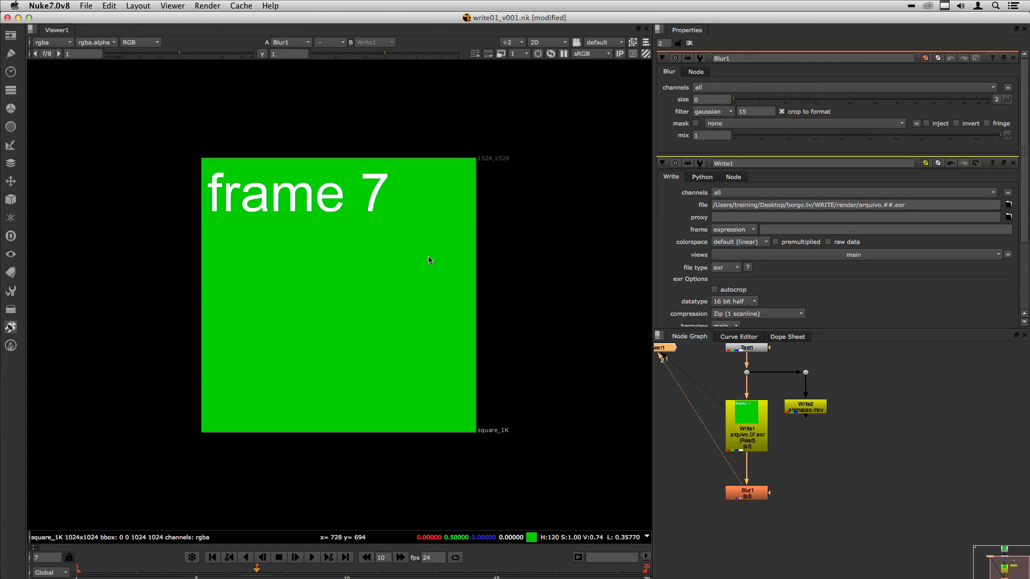
Step: Set the Blur node's size to 20
{"action": "middle_click_drag", "start_coordinate": [764, 368], "coordinate": [736, 428]}
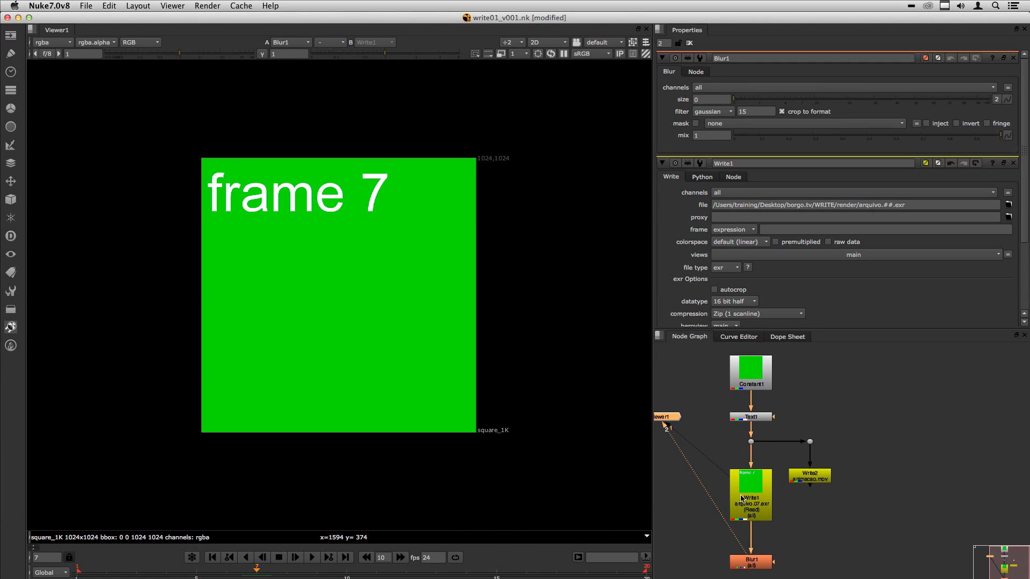
{"action": "middle_click_drag", "start_coordinate": [720, 524], "coordinate": [729, 473]}
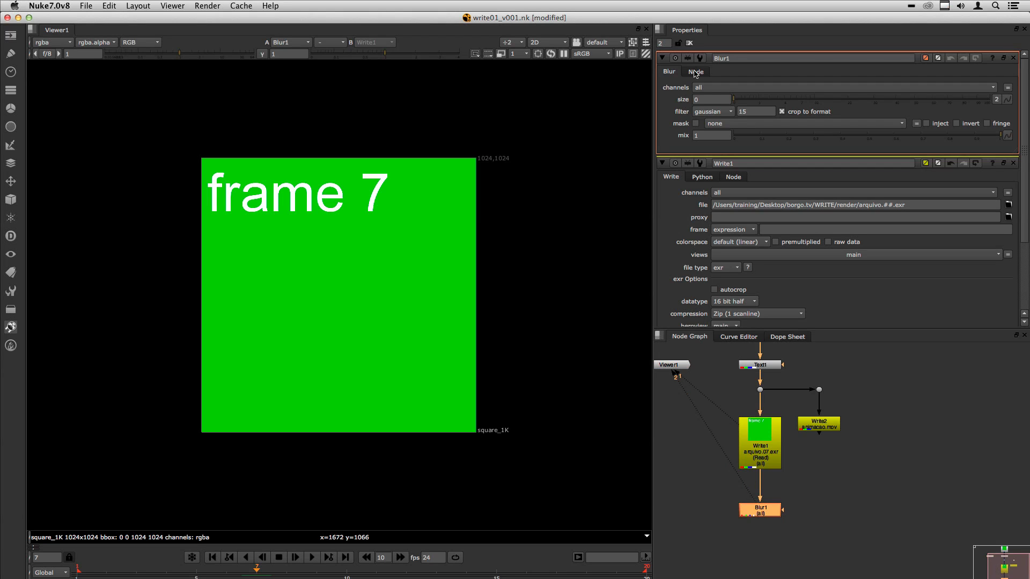
{"action": "left_click", "coordinate": [711, 100]}
{"action": "type", "text": "20"}
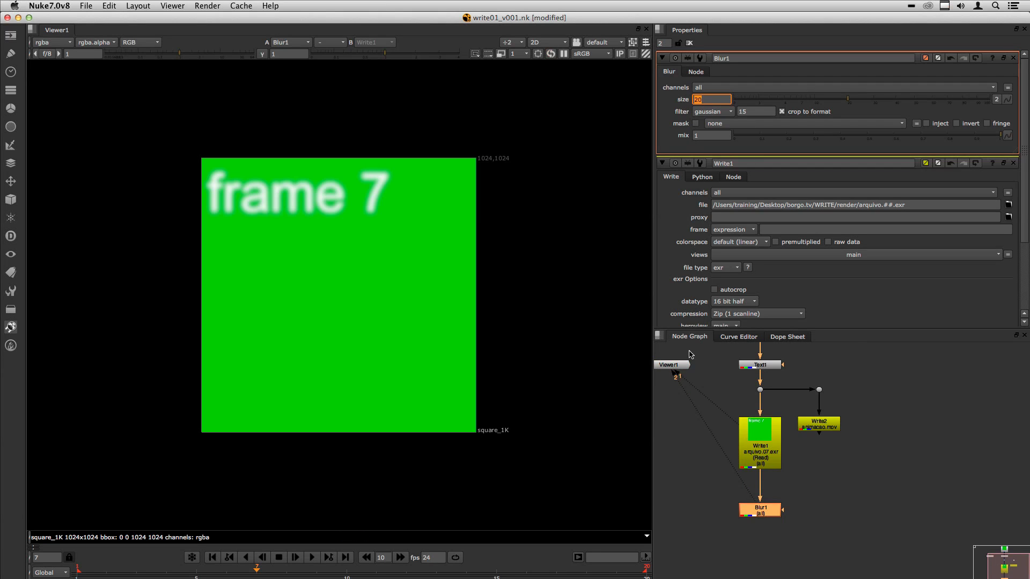
{"action": "middle_click_drag", "start_coordinate": [763, 441], "coordinate": [758, 488]}
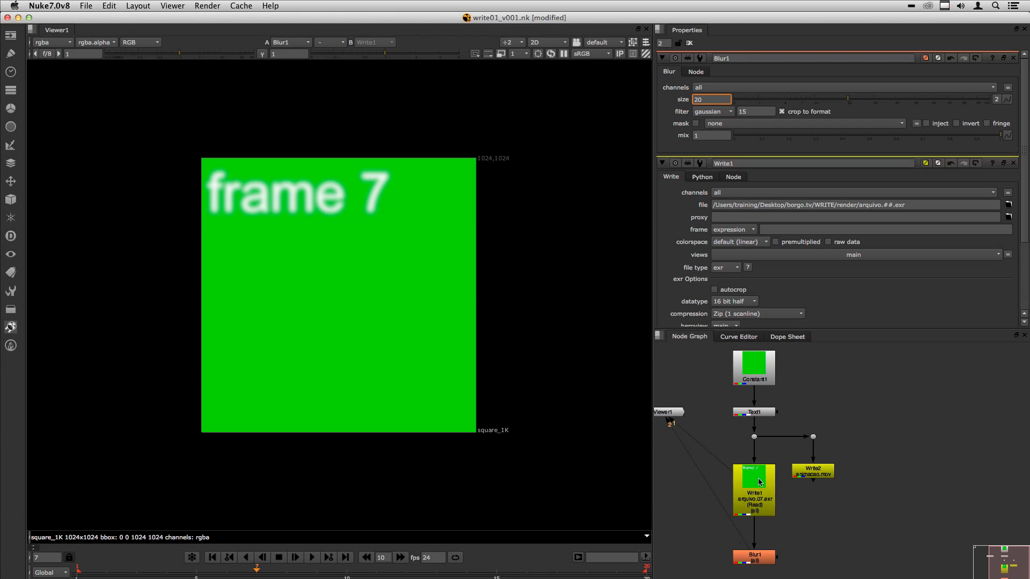
{"action": "left_click", "coordinate": [759, 482]}
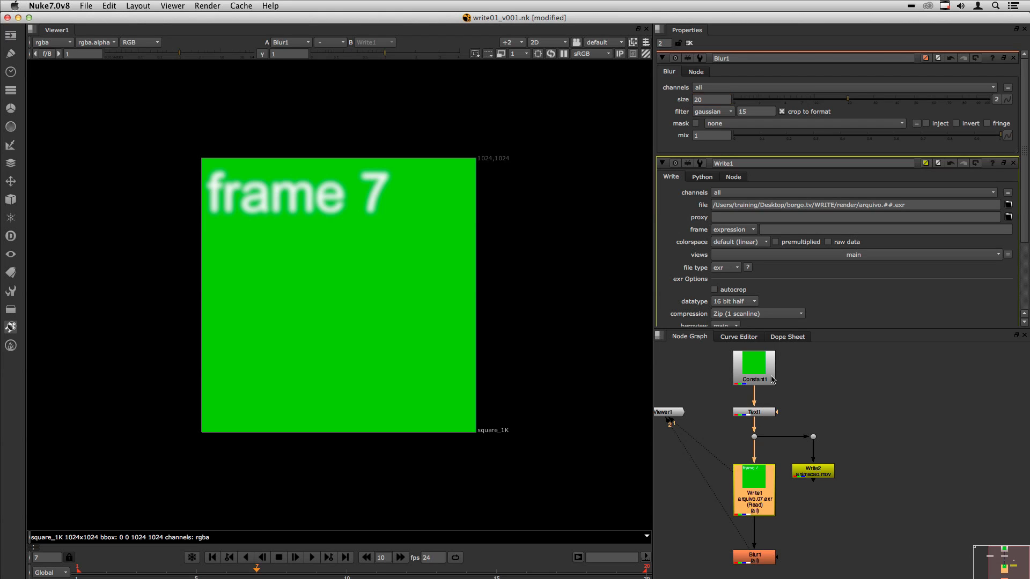
{"action": "left_click", "coordinate": [772, 380]}
{"action": "left_click", "coordinate": [755, 501]}
{"action": "left_click", "coordinate": [744, 450]}
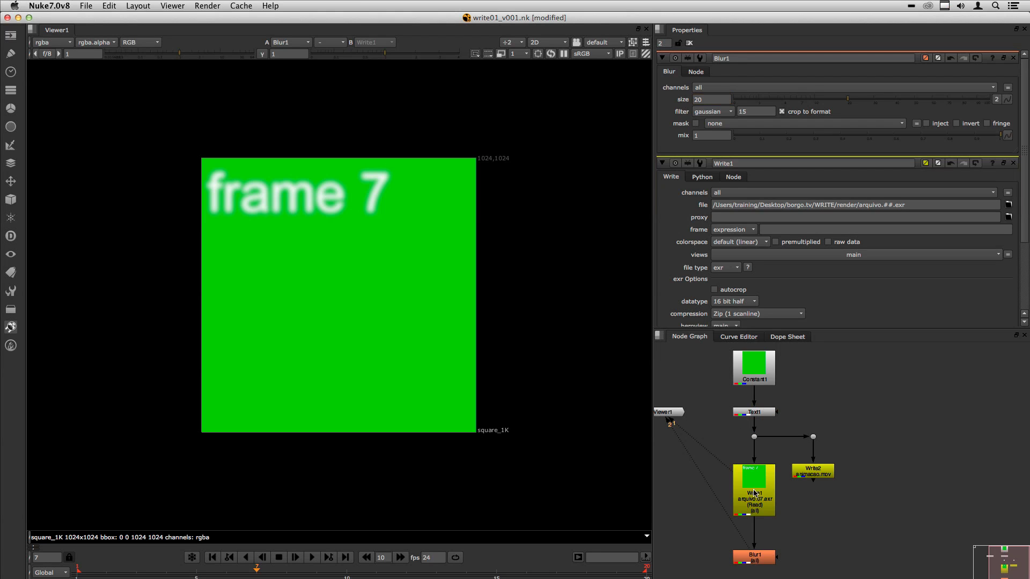
Step: Change the Text1 message to "frame [frame] !" and show Text1 in the viewer
{"action": "left_click", "coordinate": [754, 493]}
{"action": "left_click_drag", "start_coordinate": [756, 489], "coordinate": [755, 492]}
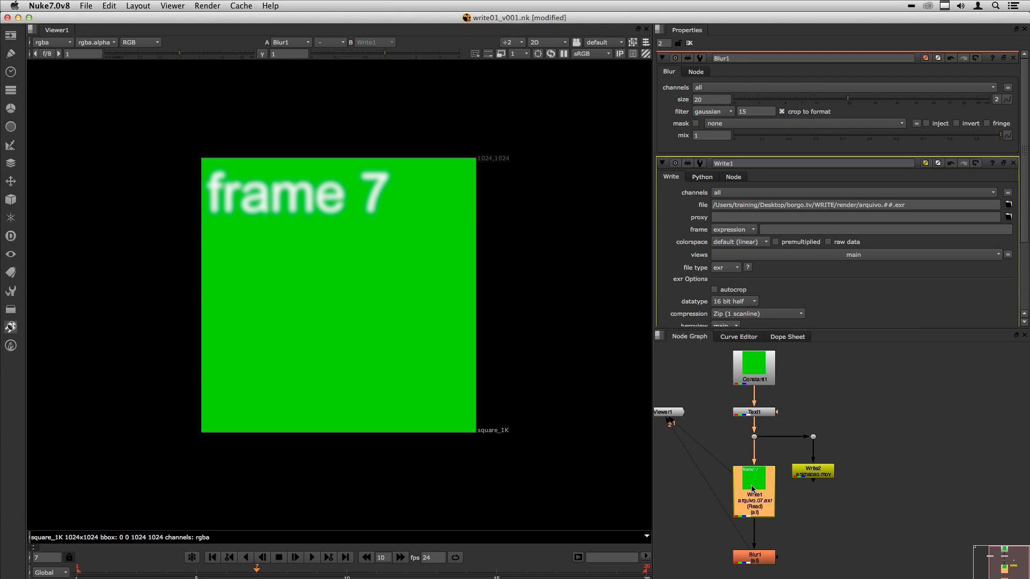
{"action": "left_click", "coordinate": [712, 425]}
{"action": "double_click", "coordinate": [755, 413]}
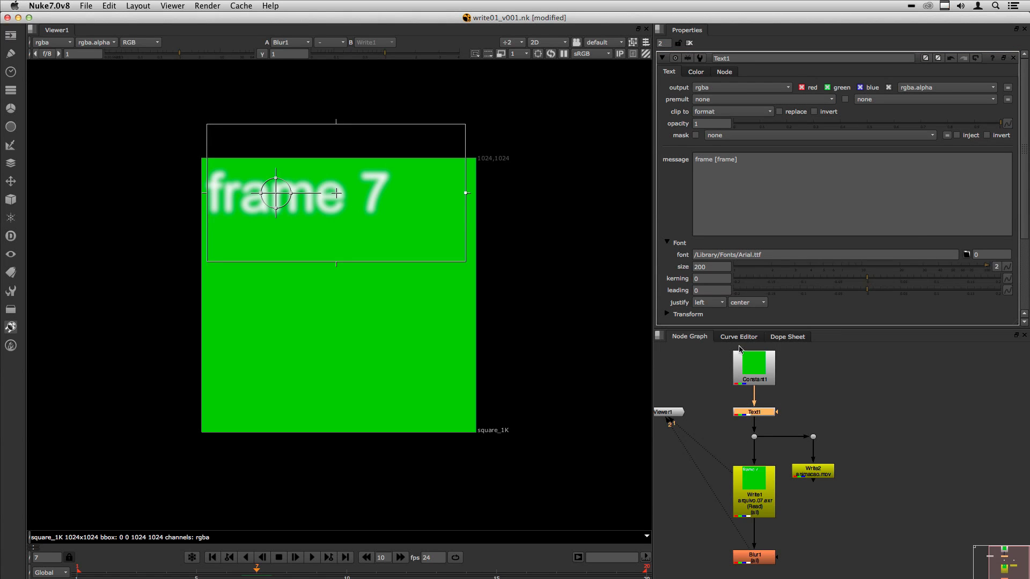
{"action": "left_click", "coordinate": [759, 160]}
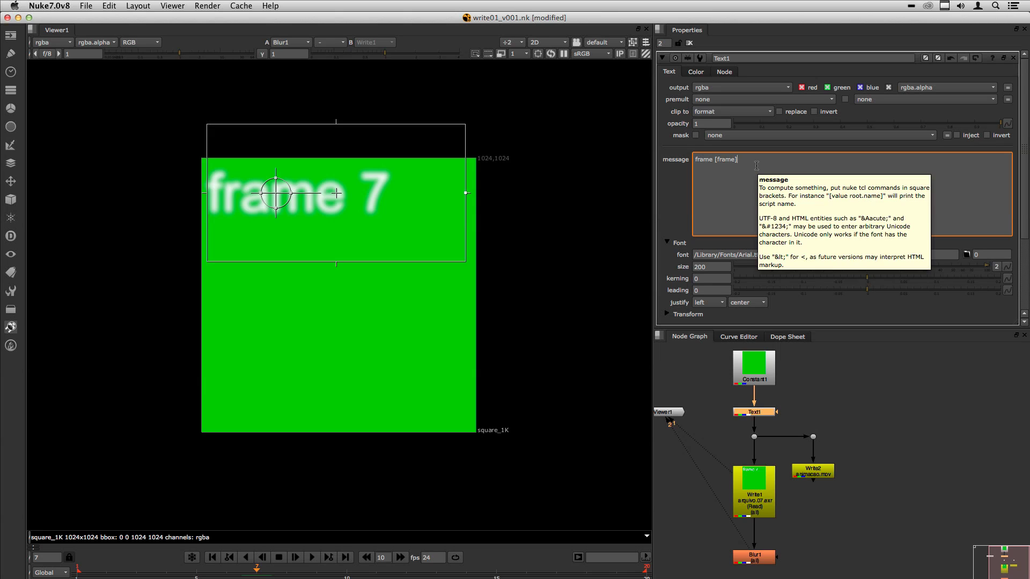
{"action": "type", "text": "["}
{"action": "left_click", "coordinate": [714, 391]}
{"action": "key", "text": "2"}
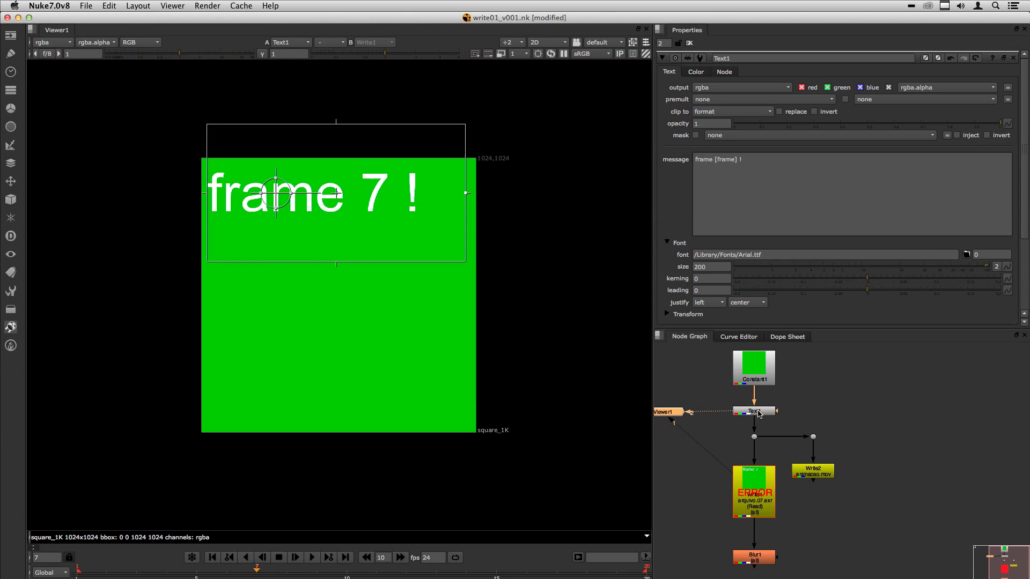
Step: Turn off check file matches input for Write1 as a test, and turn it on again
{"action": "left_click", "coordinate": [764, 494]}
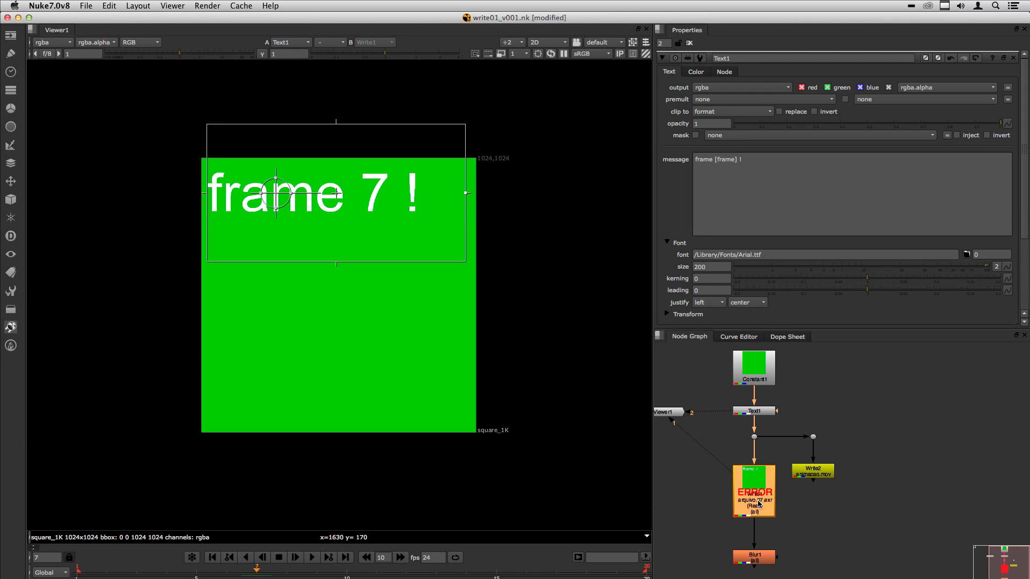
{"action": "left_click_drag", "start_coordinate": [802, 425], "coordinate": [700, 339]}
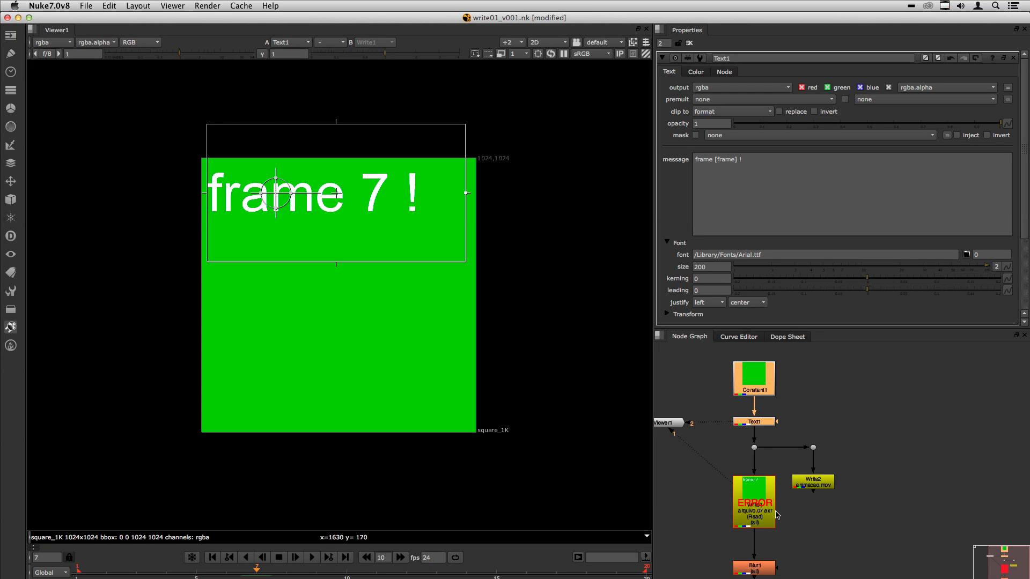
{"action": "double_click", "coordinate": [751, 497]}
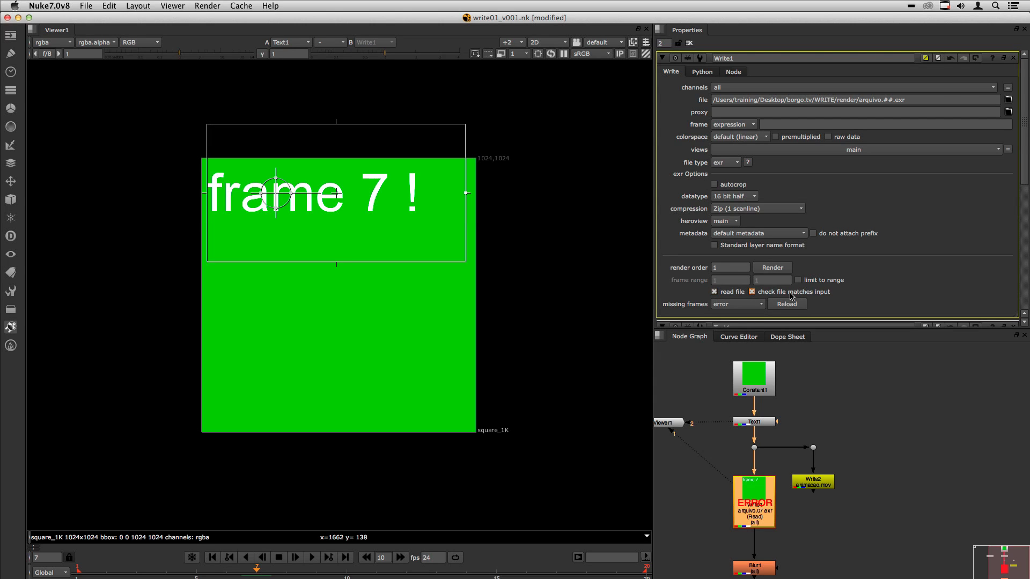
{"action": "left_click", "coordinate": [752, 291]}
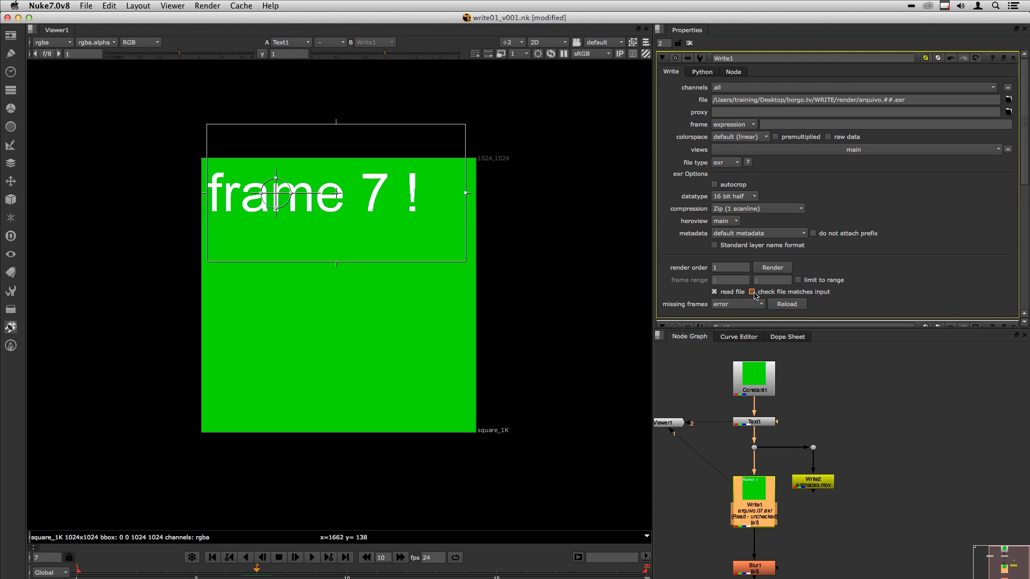
{"action": "mouse_move", "coordinate": [796, 433]}
{"action": "left_mouse_down"}
{"action": "mouse_move", "coordinate": [719, 379]}
{"action": "mouse_move", "coordinate": [697, 350]}
{"action": "left_mouse_up"}
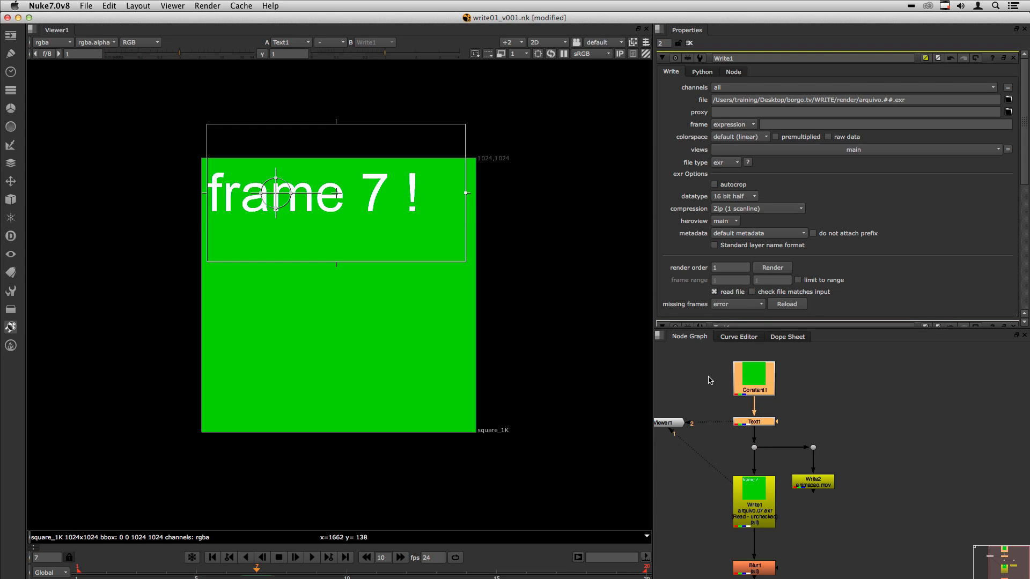
{"action": "left_click", "coordinate": [754, 496]}
{"action": "left_click", "coordinate": [752, 292]}
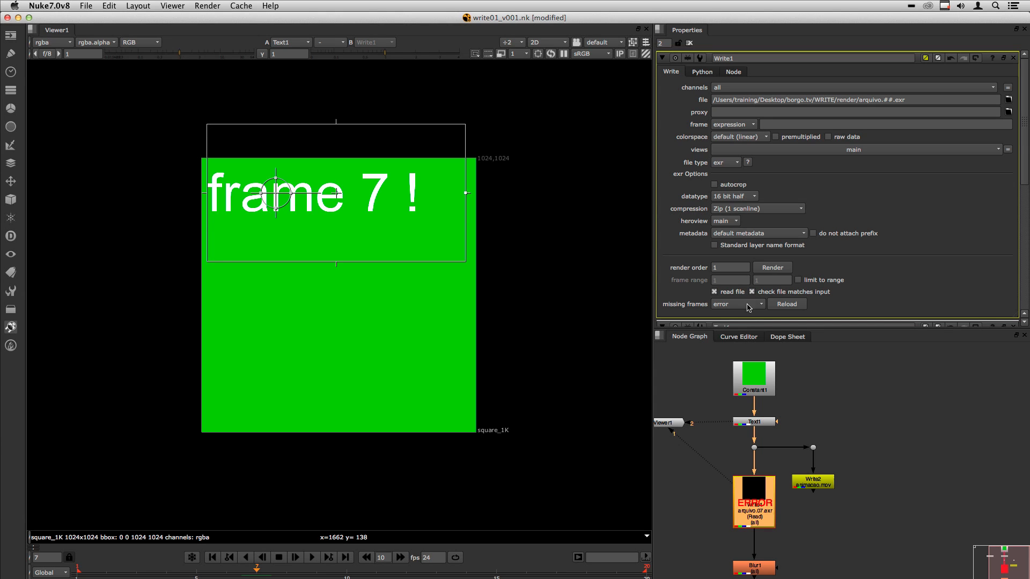
Step: Render the Write1 sequence again and view the Blur node's result
{"action": "left_click", "coordinate": [771, 268]}
{"action": "left_click", "coordinate": [756, 295]}
{"action": "left_click", "coordinate": [800, 435]}
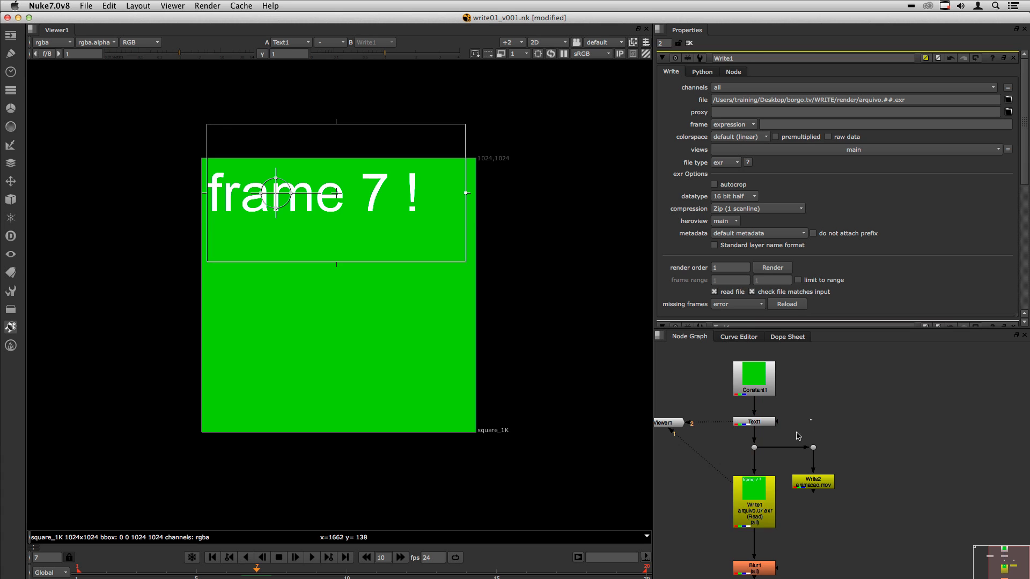
{"action": "middle_click_drag", "start_coordinate": [760, 566], "coordinate": [775, 509]}
{"action": "left_click", "coordinate": [775, 509]}
{"action": "key", "text": "2"}
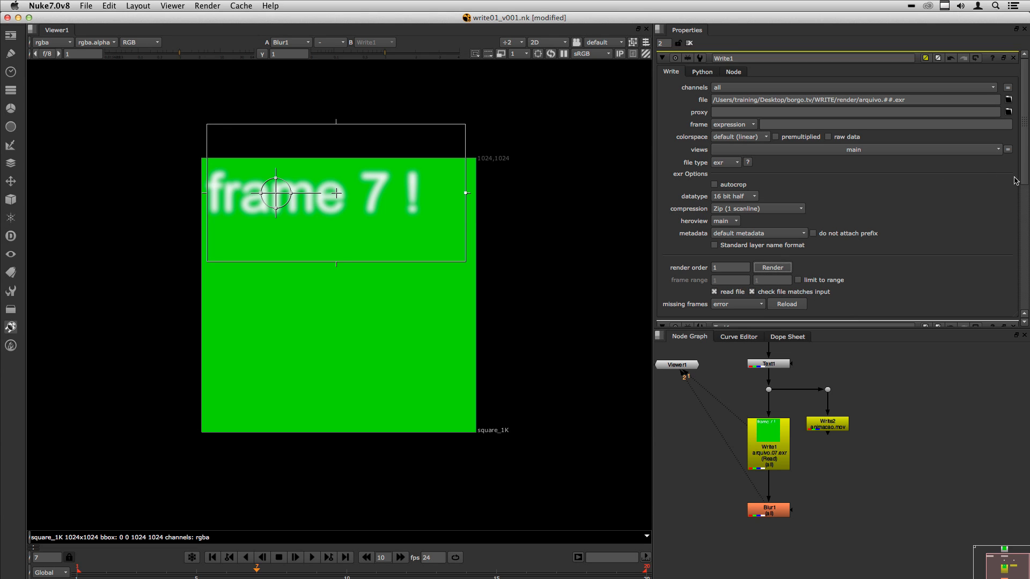
Step: Review the missing frames options of Write1, leaving error selected
{"action": "scroll", "coordinate": [1026, 177], "scroll_direction": "down", "scroll_amount": 3}
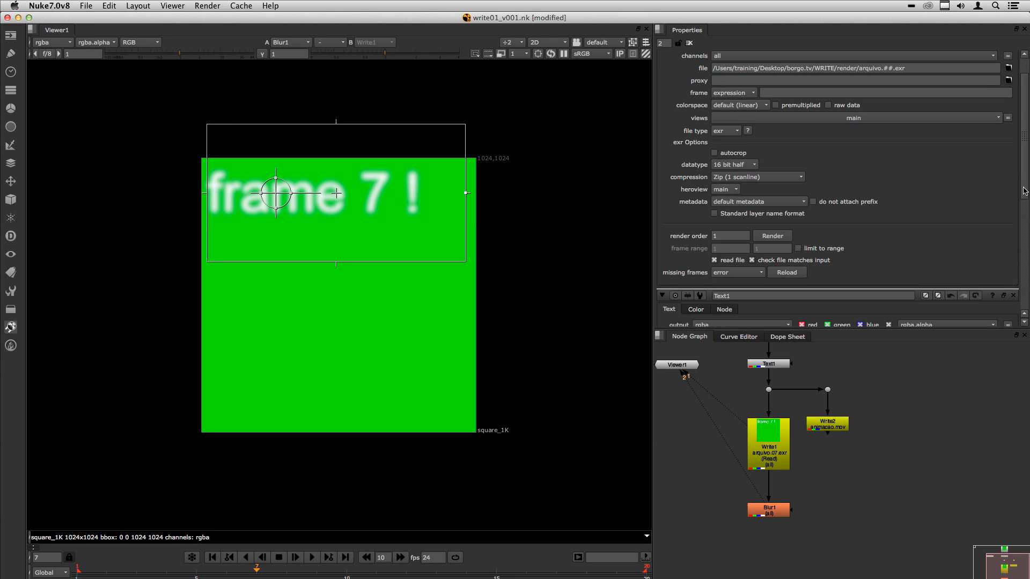
{"action": "left_click", "coordinate": [735, 273]}
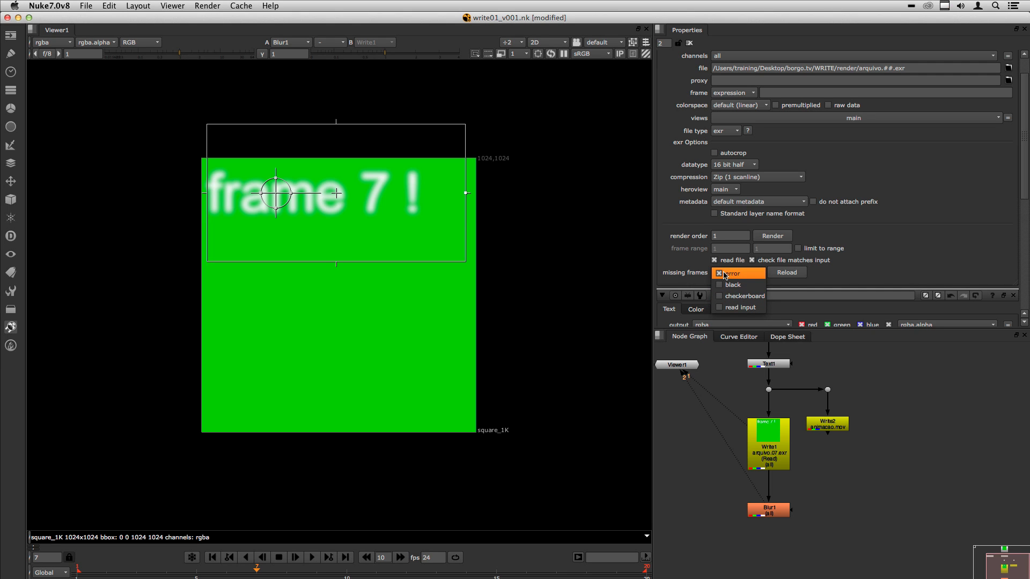
{"action": "left_click", "coordinate": [724, 274]}
Step: Change the Text1 message to "frame [frame] ?" with a line break after it, and view Write1
{"action": "double_click", "coordinate": [768, 364]}
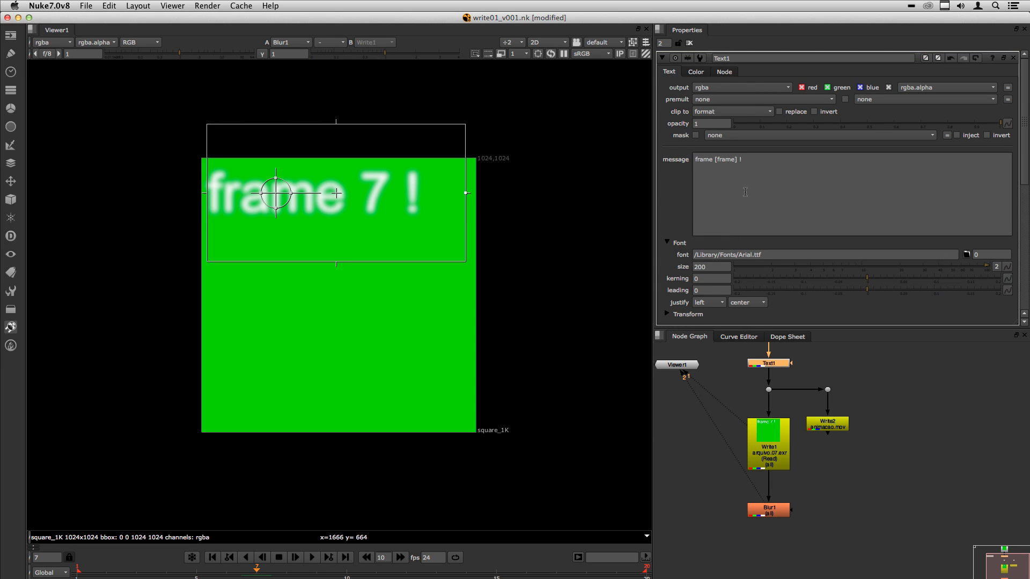
{"action": "left_click", "coordinate": [745, 192]}
{"action": "key", "text": "BackSpace"}
{"action": "type", "text": "?"}
{"action": "key", "text": "Return"}
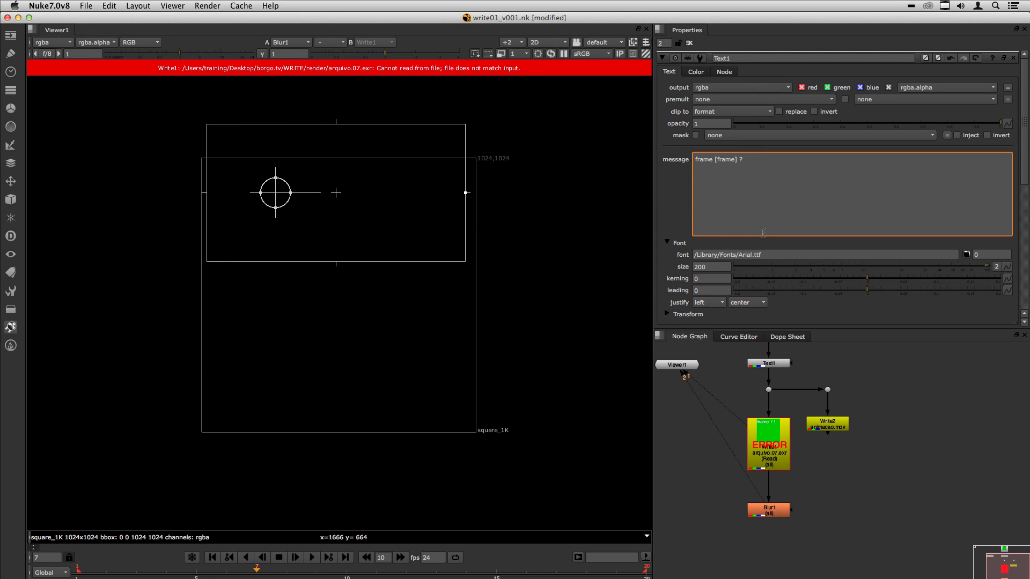
{"action": "key", "text": "2"}
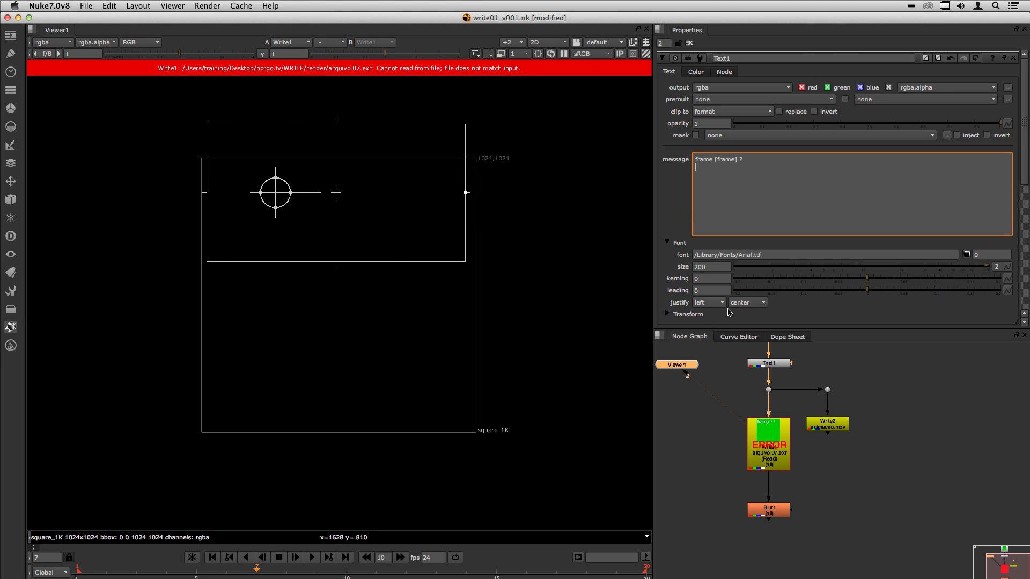
Step: Try black and checkerboard for Write1's missing frames option, and set it to read input
{"action": "double_click", "coordinate": [759, 438]}
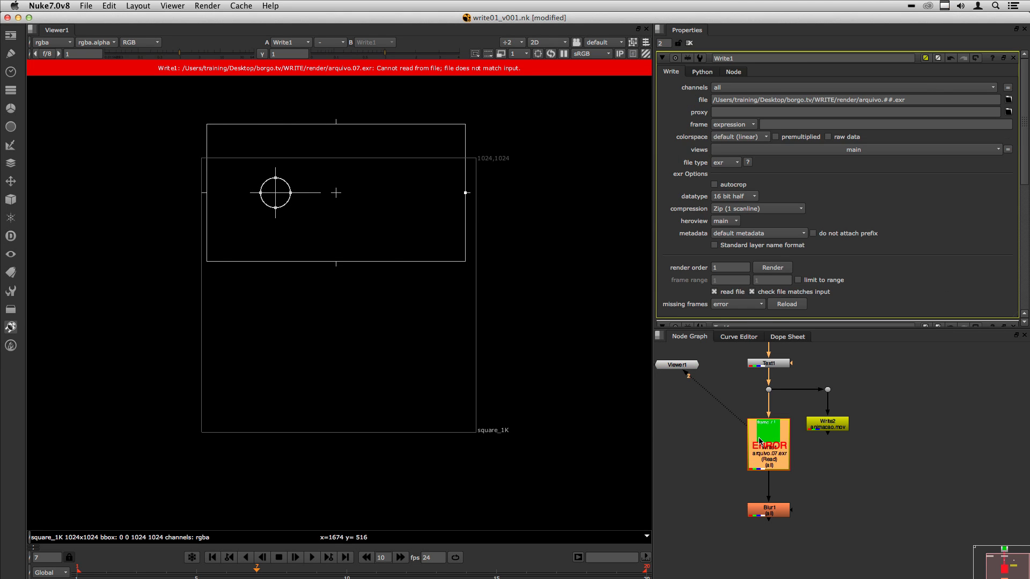
{"action": "left_click", "coordinate": [726, 305]}
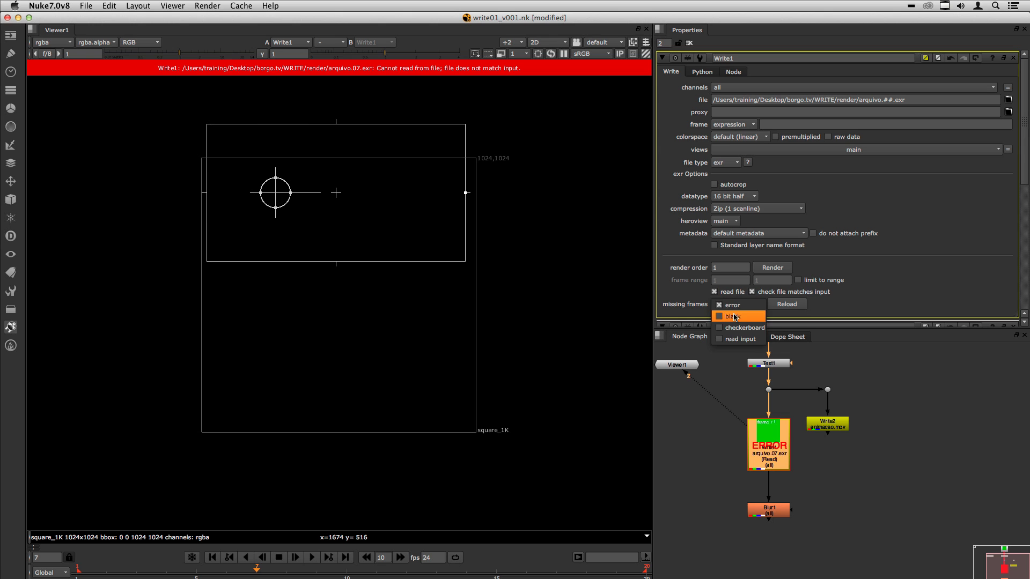
{"action": "left_click", "coordinate": [730, 316]}
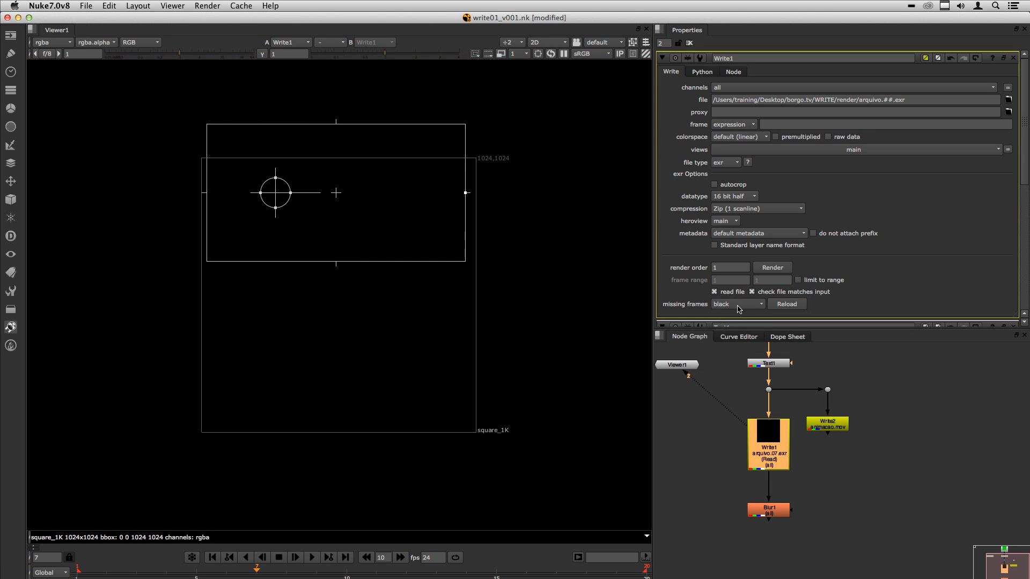
{"action": "left_click", "coordinate": [738, 304]}
{"action": "left_click", "coordinate": [732, 317]}
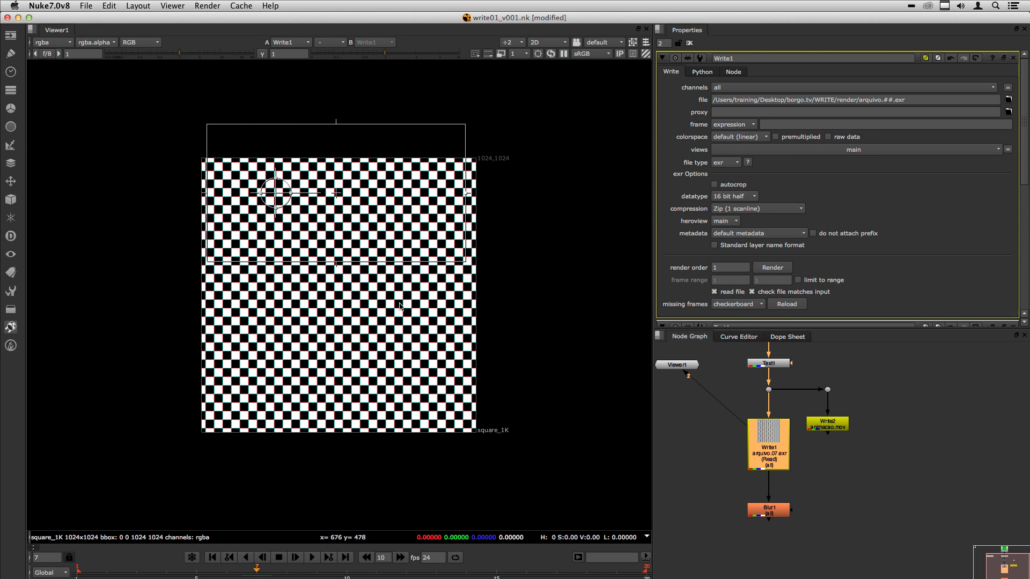
{"action": "left_click", "coordinate": [738, 305]}
{"action": "left_click", "coordinate": [737, 316]}
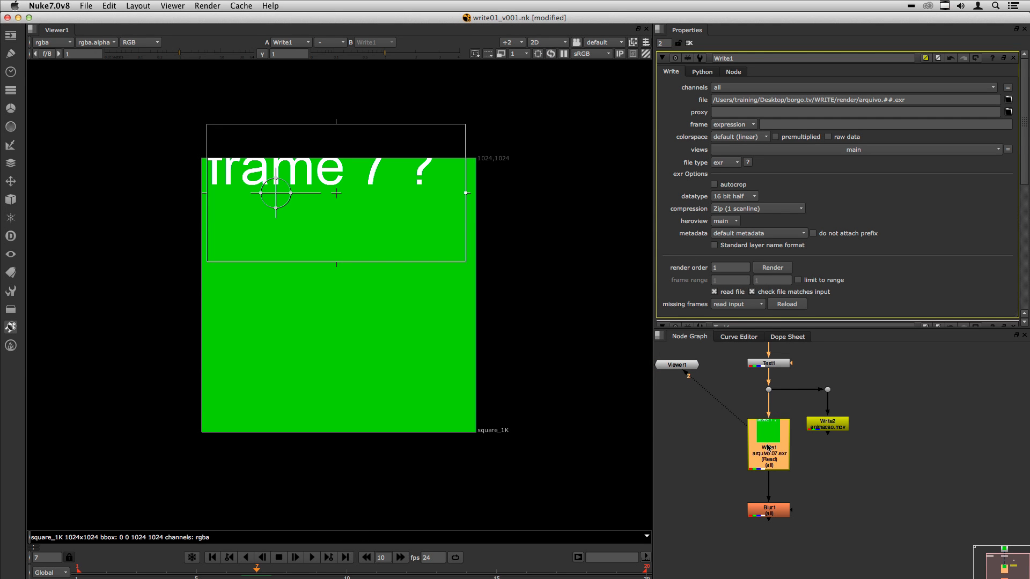
{"action": "middle_click_drag", "start_coordinate": [768, 447], "coordinate": [767, 494]}
{"action": "left_click_drag", "start_coordinate": [814, 414], "coordinate": [699, 344]}
{"action": "middle_click_drag", "start_coordinate": [753, 364], "coordinate": [759, 385]}
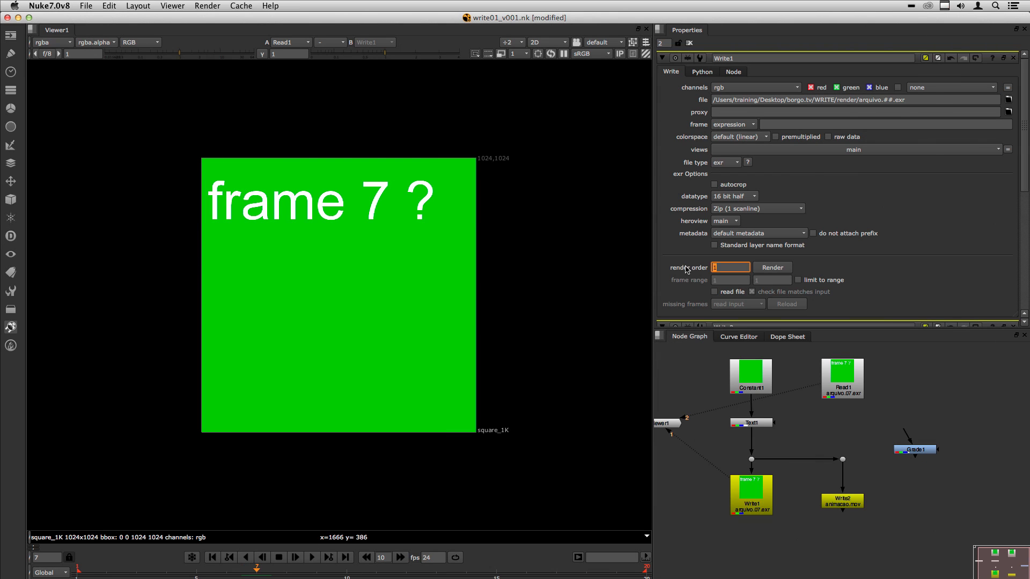
Step: Examine Write1's render order setting and the command for rendering all Write nodes
{"action": "left_click", "coordinate": [712, 267]}
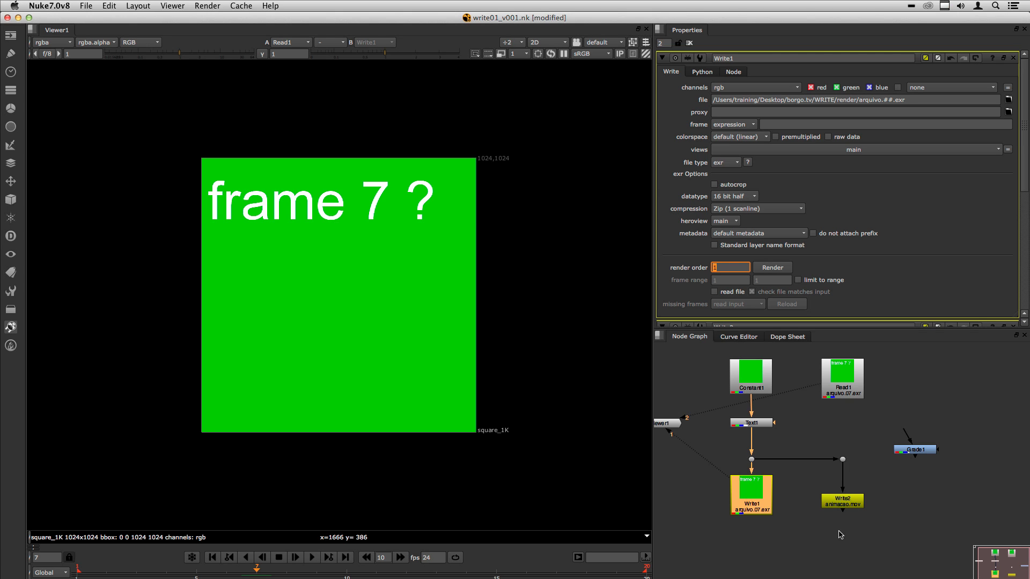
{"action": "left_click", "coordinate": [850, 546]}
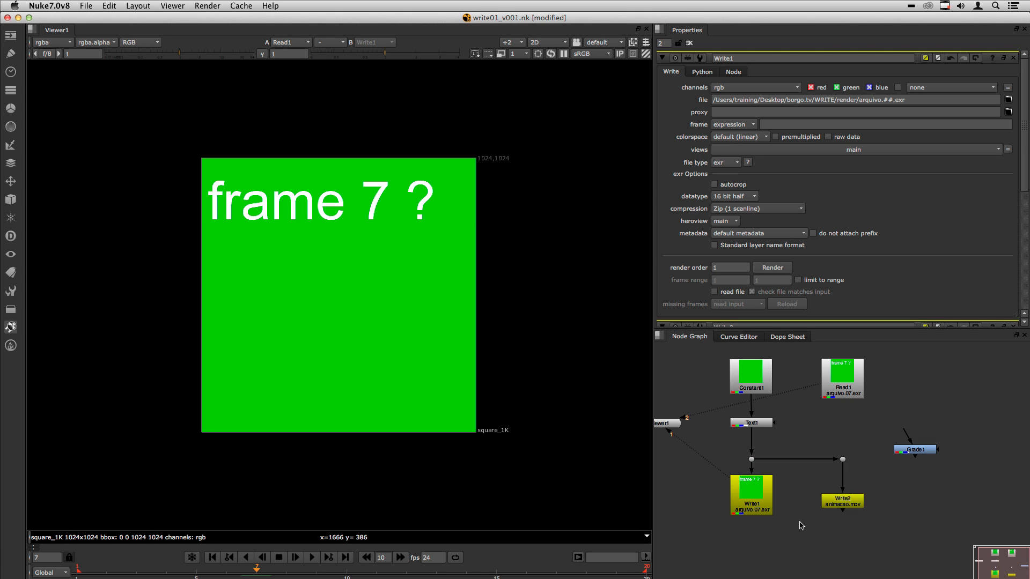
{"action": "left_click", "coordinate": [207, 5]}
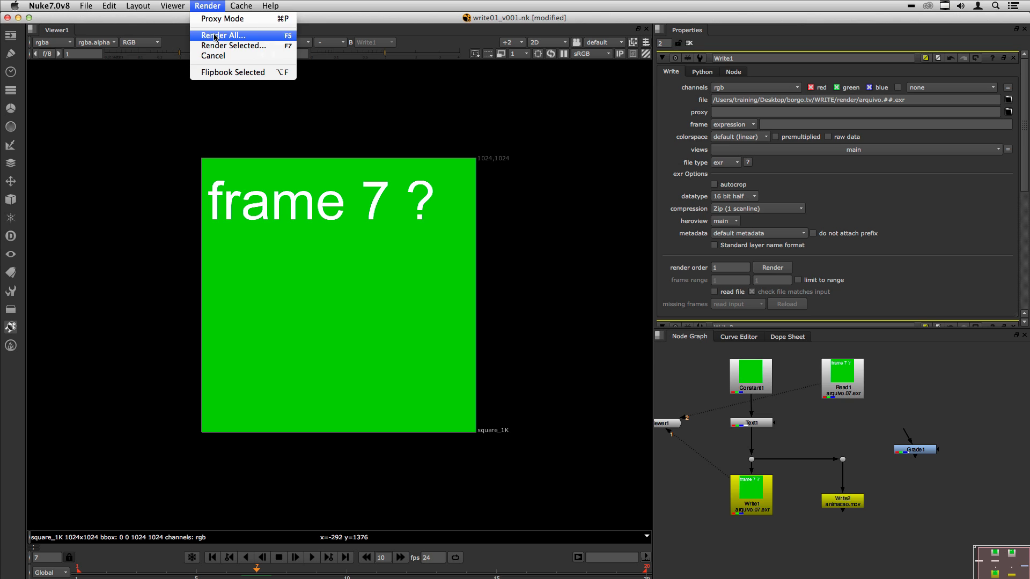
{"action": "left_click", "coordinate": [814, 560]}
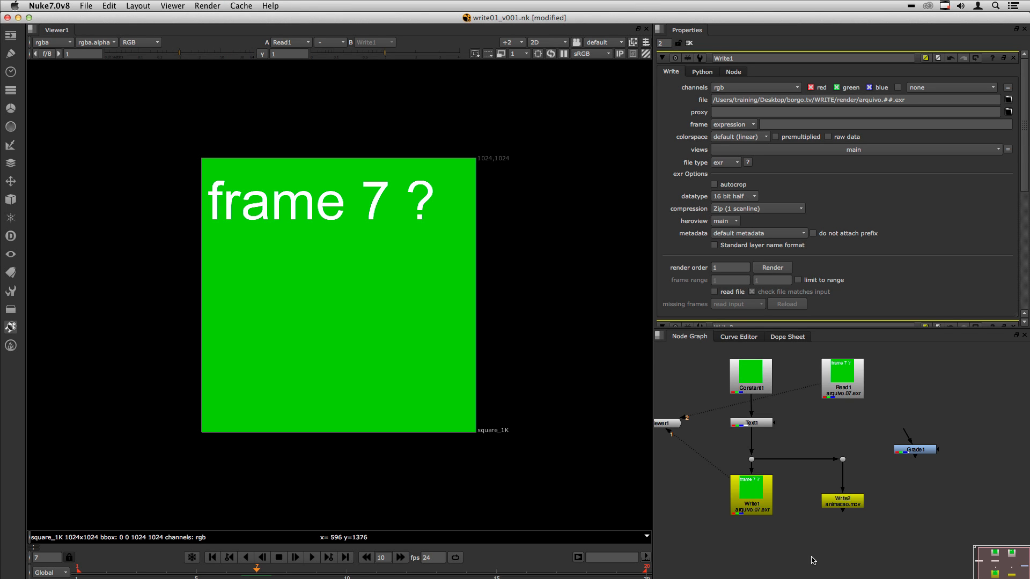
Step: Reconnect the dot above Write2 to Read1, and assign Read1 and Write1 to viewer inputs 1 and 2
{"action": "left_click_drag", "start_coordinate": [760, 494], "coordinate": [759, 497]}
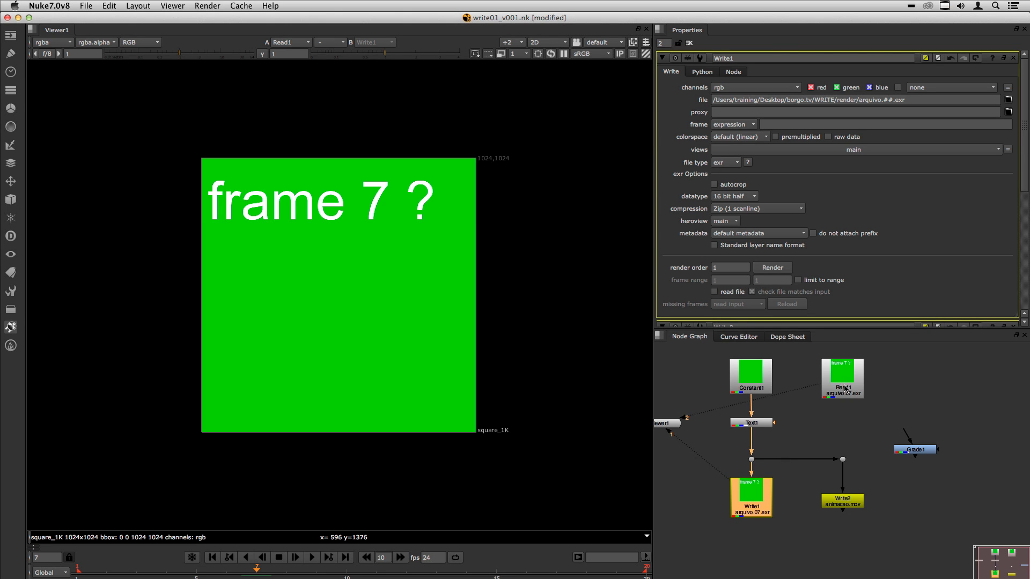
{"action": "left_click_drag", "start_coordinate": [845, 389], "coordinate": [837, 385]}
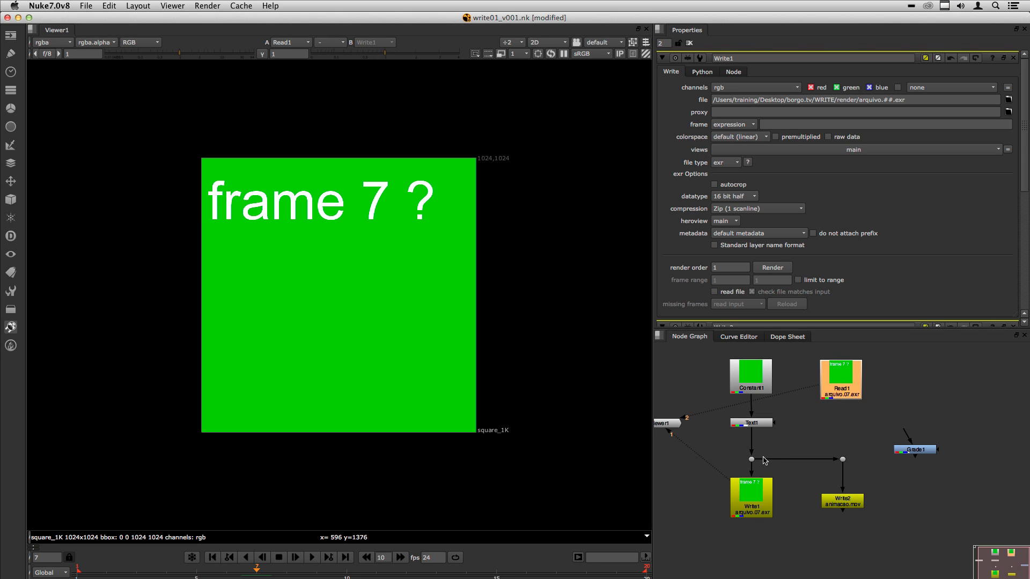
{"action": "left_click_drag", "start_coordinate": [765, 460], "coordinate": [841, 391]}
{"action": "left_click", "coordinate": [755, 499]}
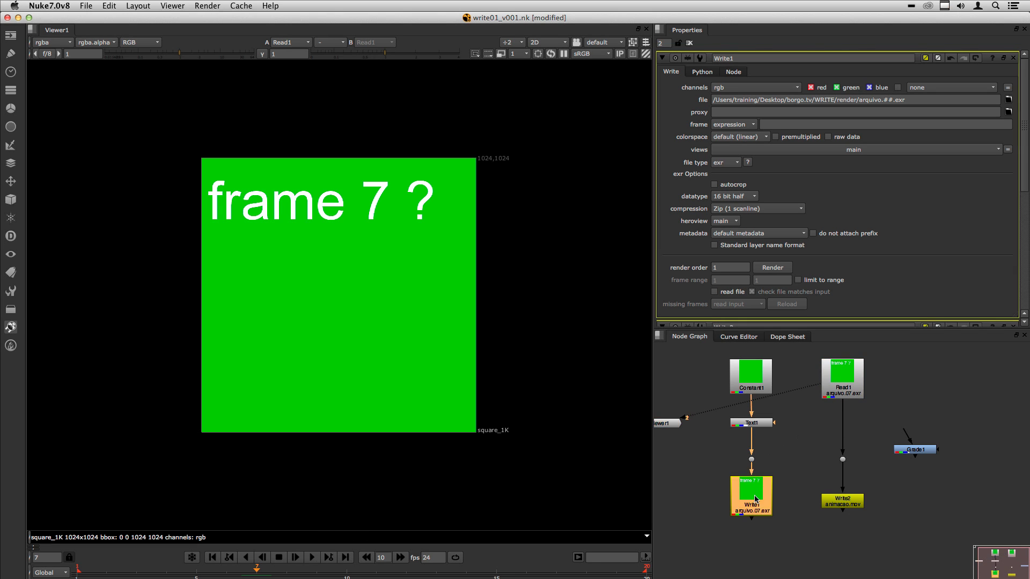
{"action": "key", "text": "2"}
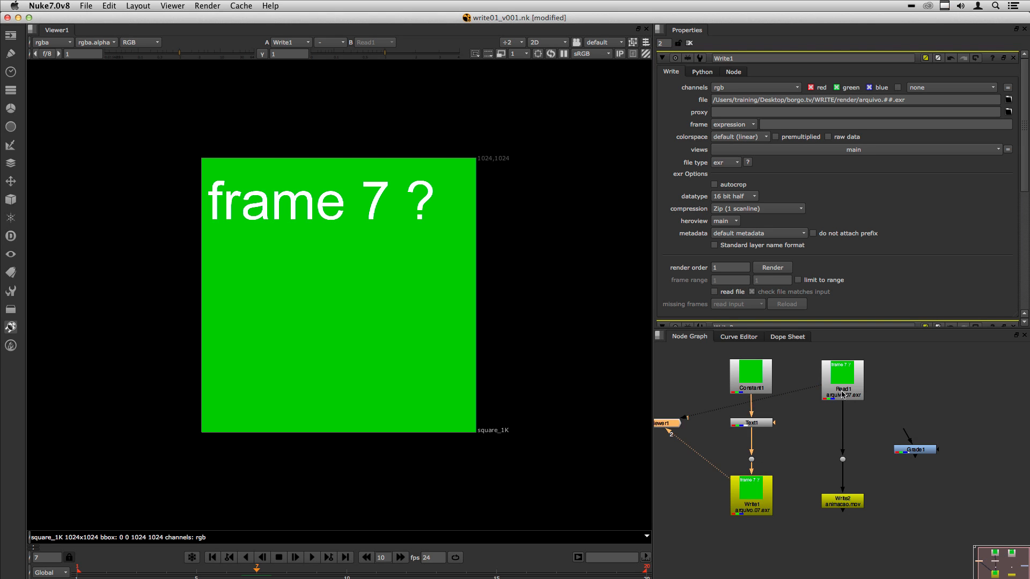
{"action": "key", "text": "1"}
Step: Check Write2's render order and set Write1's render order to 3
{"action": "double_click", "coordinate": [843, 503]}
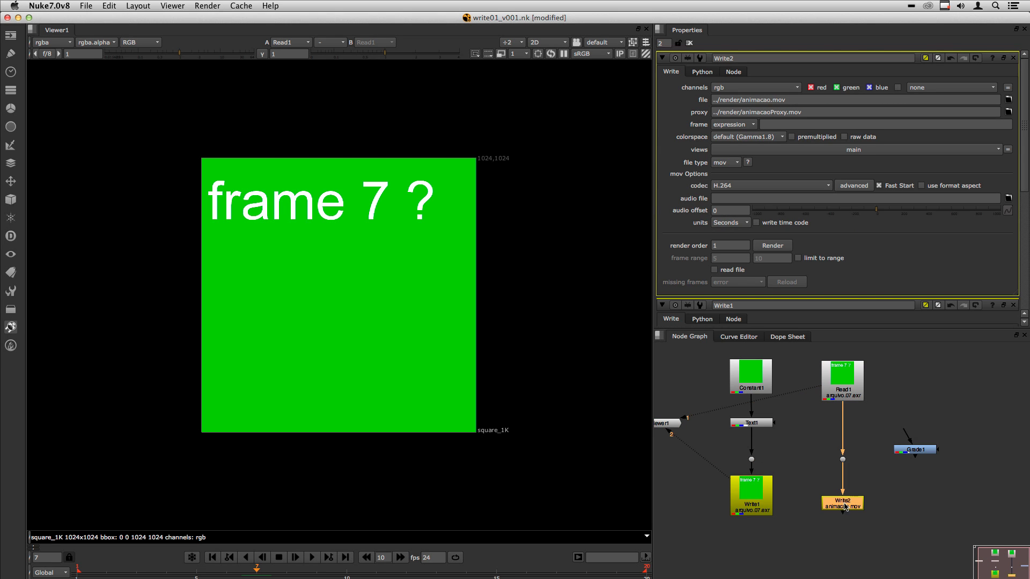
{"action": "left_click", "coordinate": [721, 246]}
{"action": "left_click", "coordinate": [713, 245]}
{"action": "left_click", "coordinate": [760, 309]}
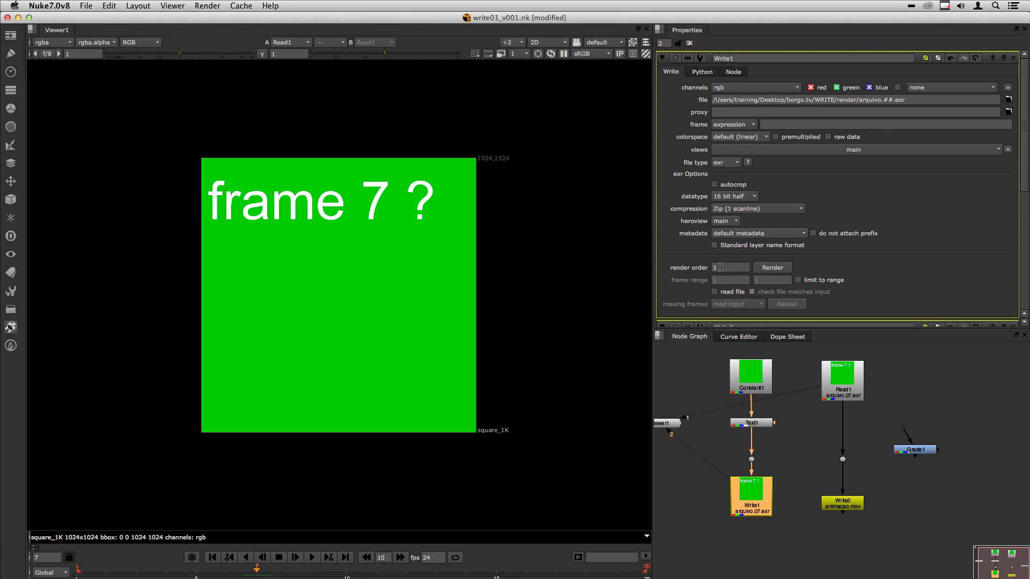
{"action": "double_click", "coordinate": [723, 267]}
{"action": "type", "text": "3"}
{"action": "left_click_drag", "start_coordinate": [844, 376], "coordinate": [843, 372]}
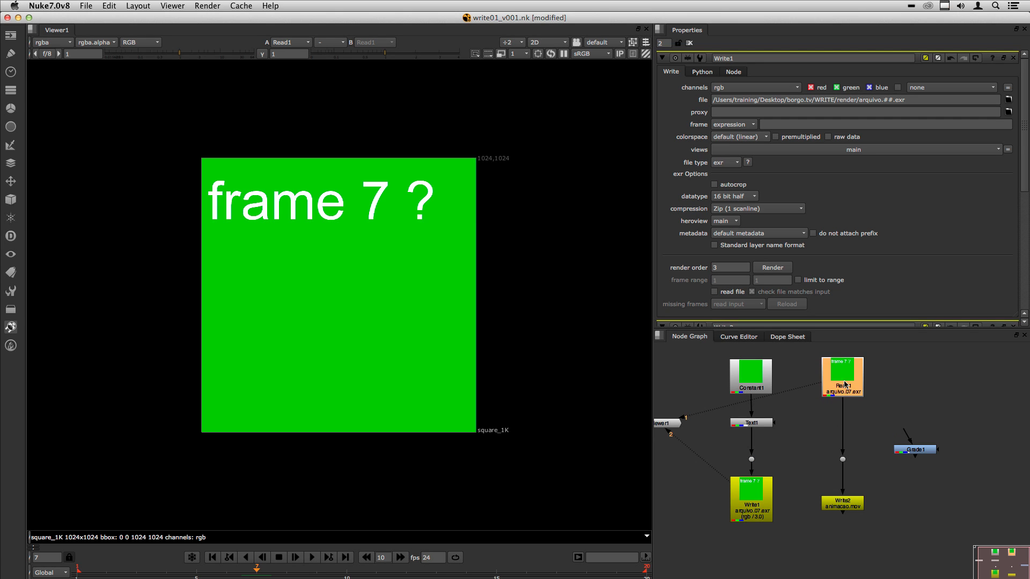
{"action": "left_click", "coordinate": [846, 505]}
{"action": "left_click", "coordinate": [753, 381]}
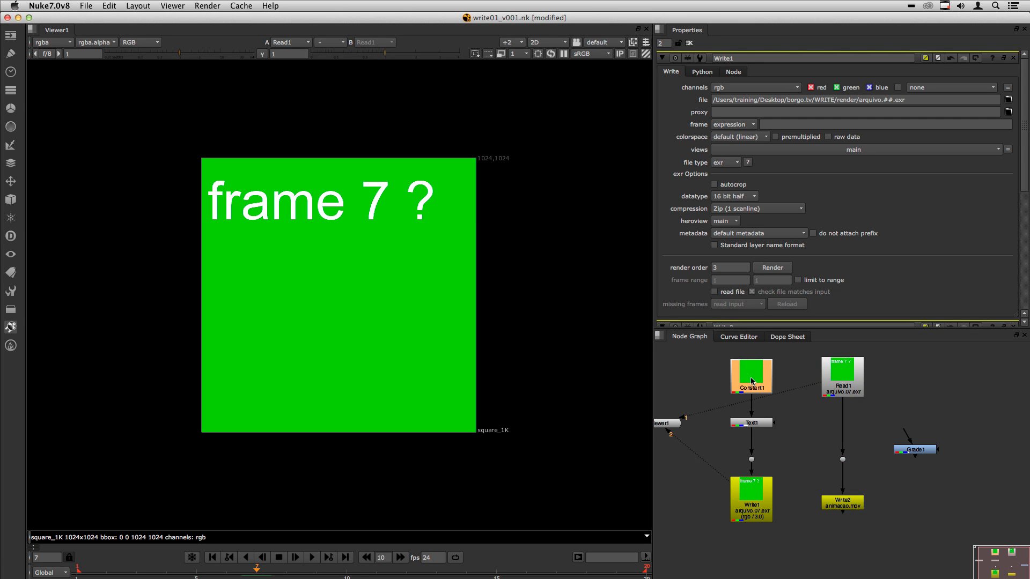
Step: Insert Grade1 between Text1 and the dot above Write1, and show Write1 through viewer input 2
{"action": "left_click_drag", "start_coordinate": [757, 503], "coordinate": [756, 504]}
{"action": "left_click", "coordinate": [804, 478]}
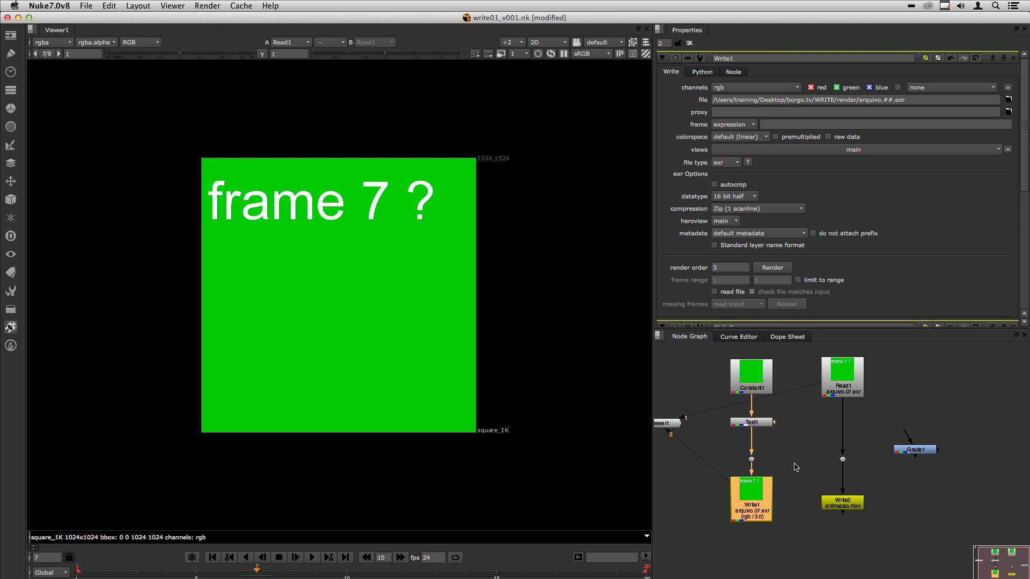
{"action": "left_click_drag", "start_coordinate": [894, 446], "coordinate": [732, 441]}
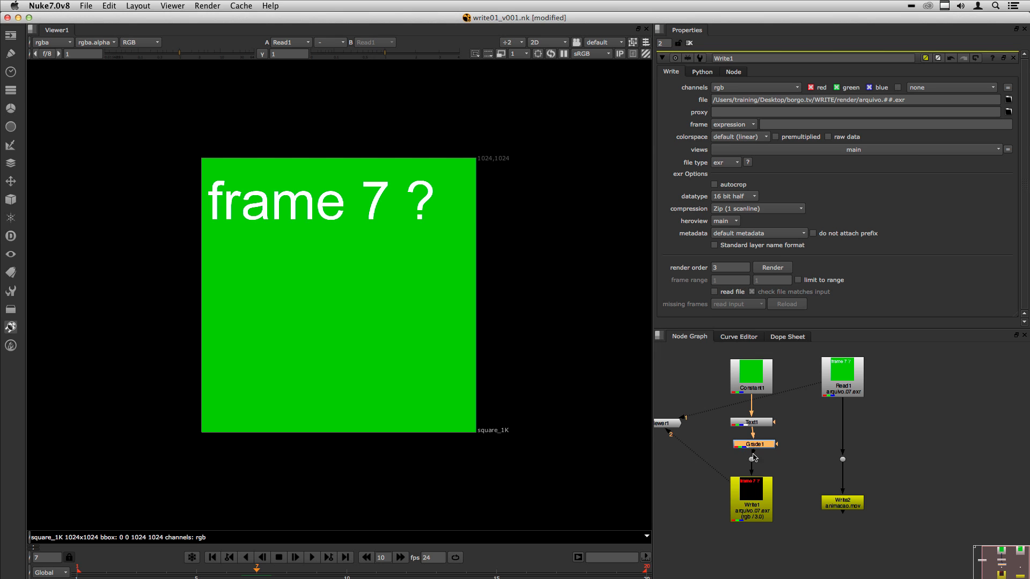
{"action": "left_click", "coordinate": [758, 491]}
{"action": "key", "text": "2"}
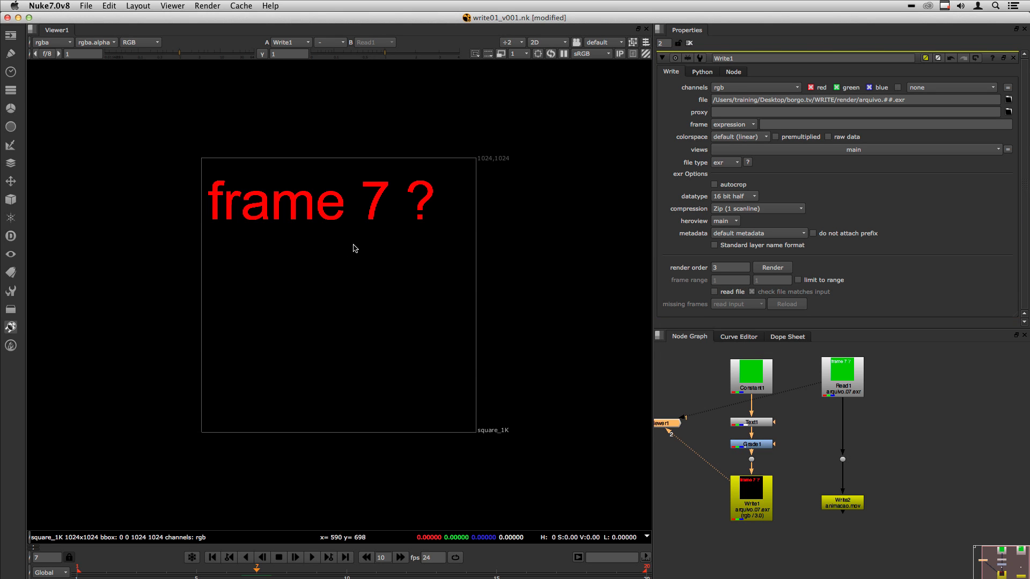
Step: Render all Write nodes with the current render orders
{"action": "left_click", "coordinate": [808, 494]}
{"action": "key", "text": "F5"}
{"action": "key", "text": "Return"}
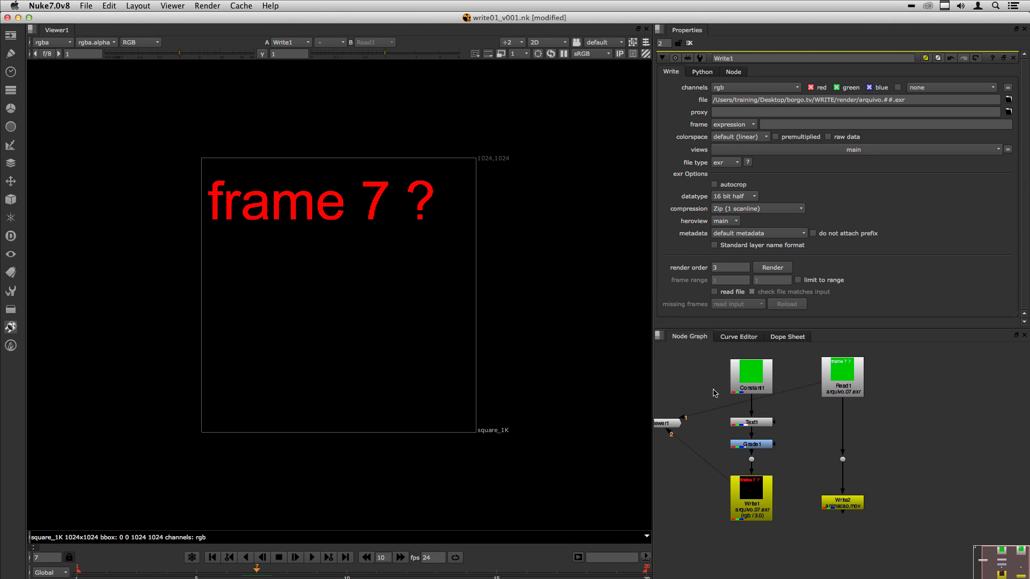
Step: Switch to Finder, preview animacao.mov and arquivo.01.exr from the render folder, and return to Nuke
{"action": "key", "text": "super+Tab"}
{"action": "key", "text": "super+Tab"}
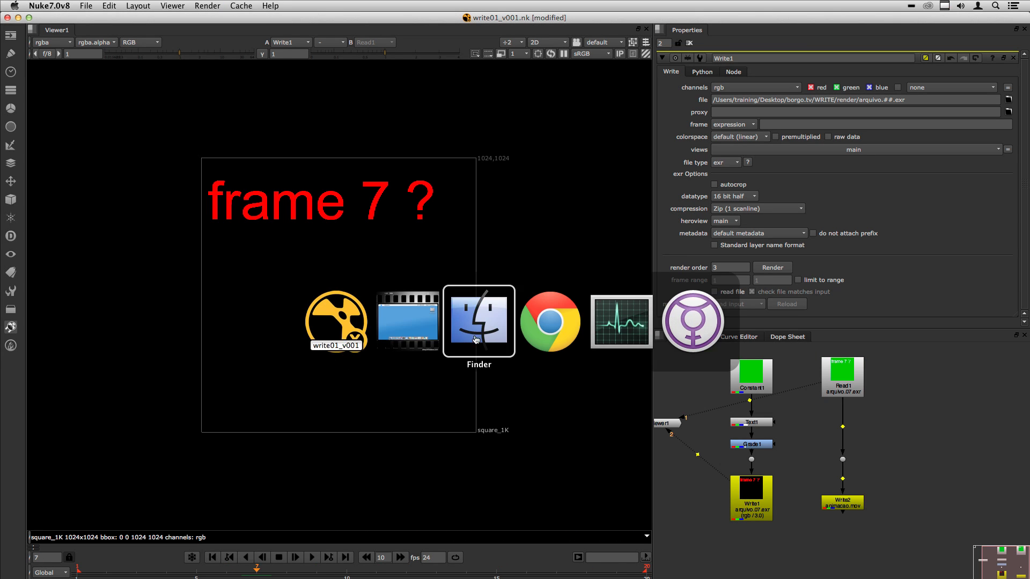
{"action": "left_click", "coordinate": [507, 262]}
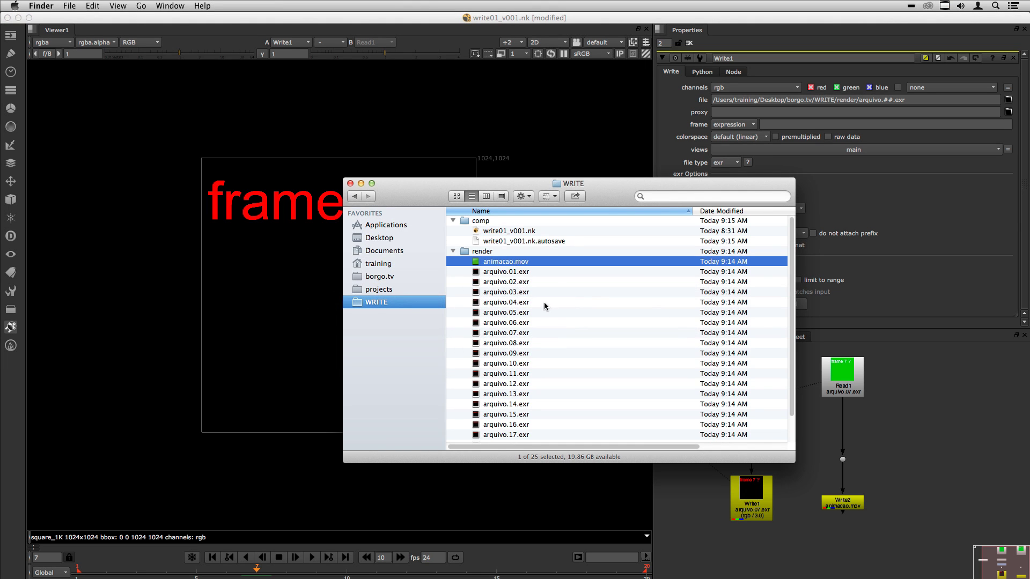
{"action": "key", "text": "space"}
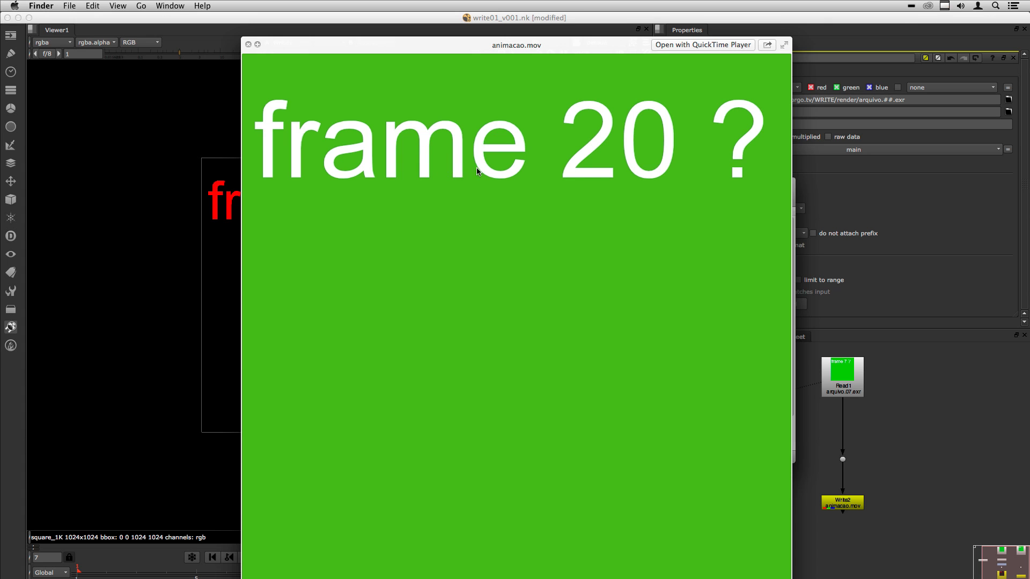
{"action": "key", "text": "space"}
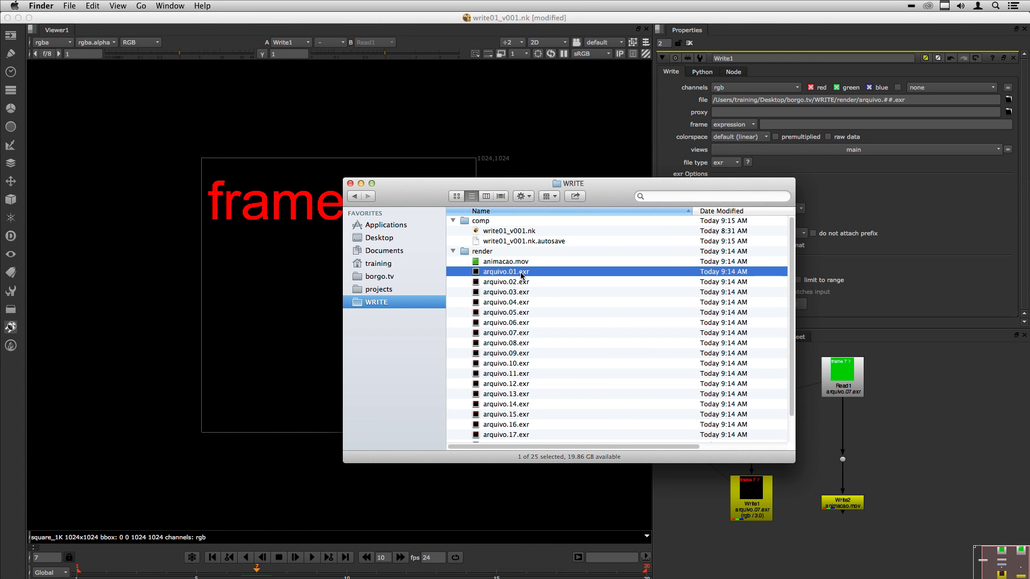
{"action": "key", "text": "space"}
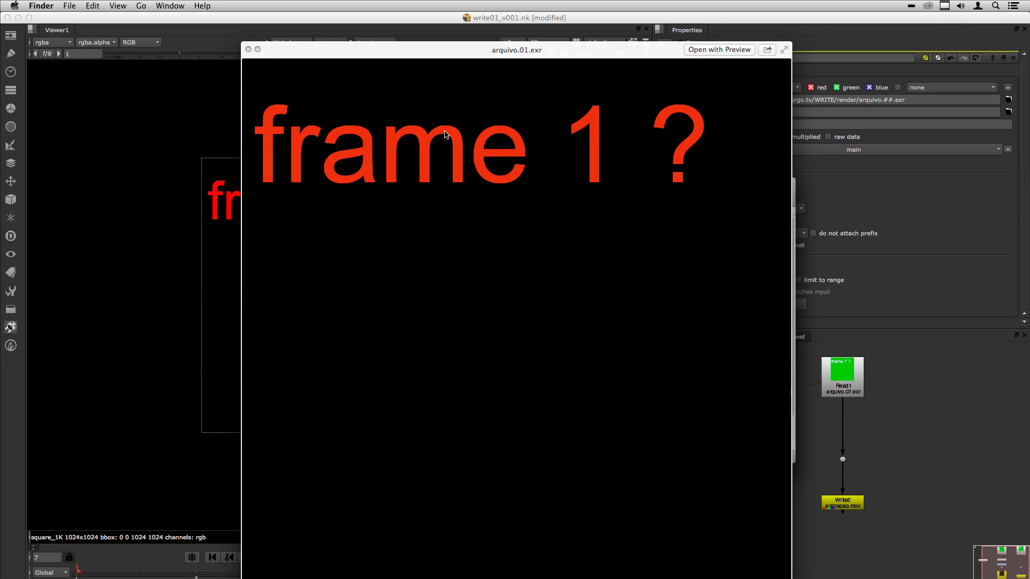
{"action": "left_click", "coordinate": [924, 445]}
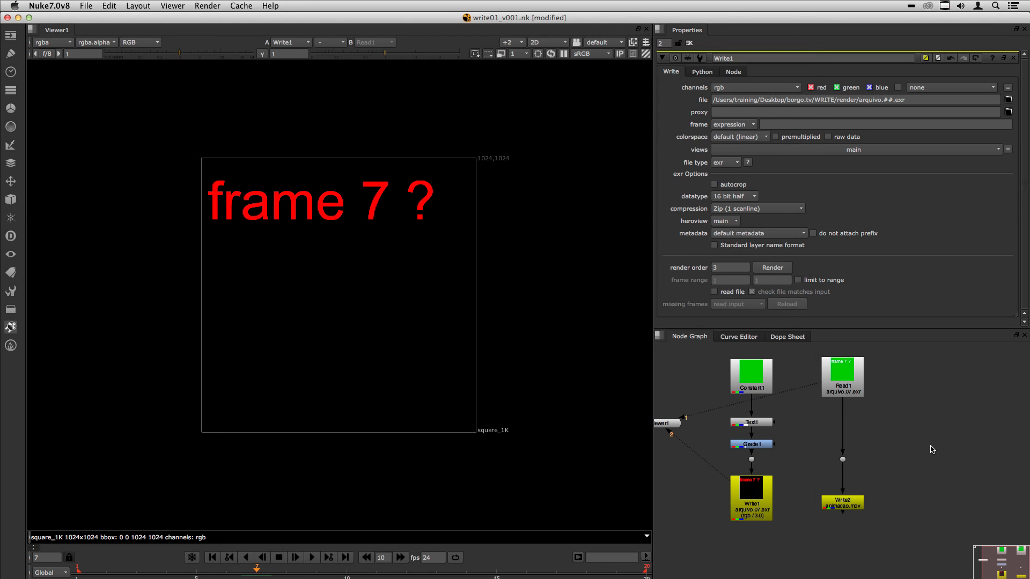
Step: Check the render order settings of Write2 and Write1
{"action": "double_click", "coordinate": [843, 506]}
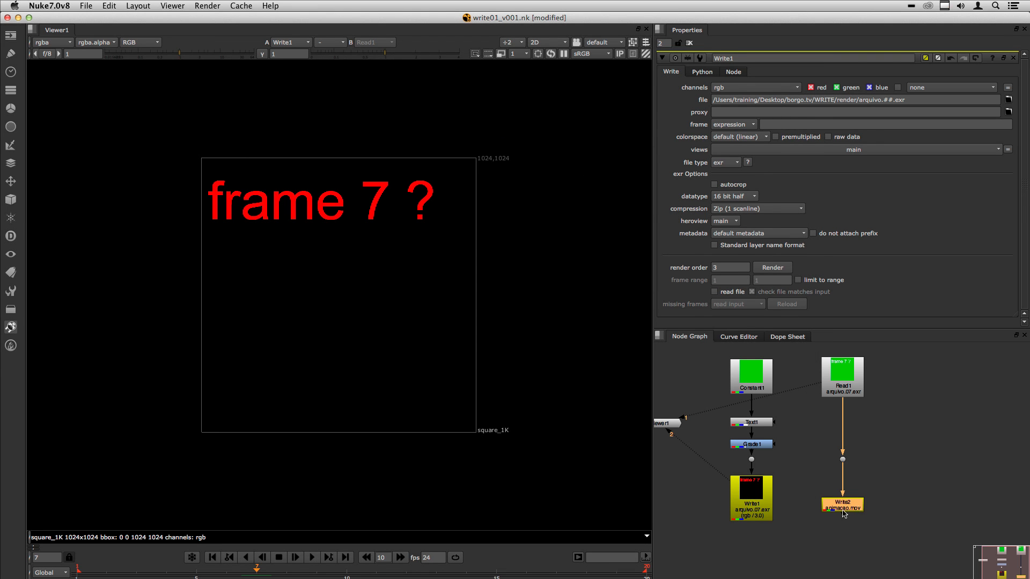
{"action": "double_click", "coordinate": [751, 502]}
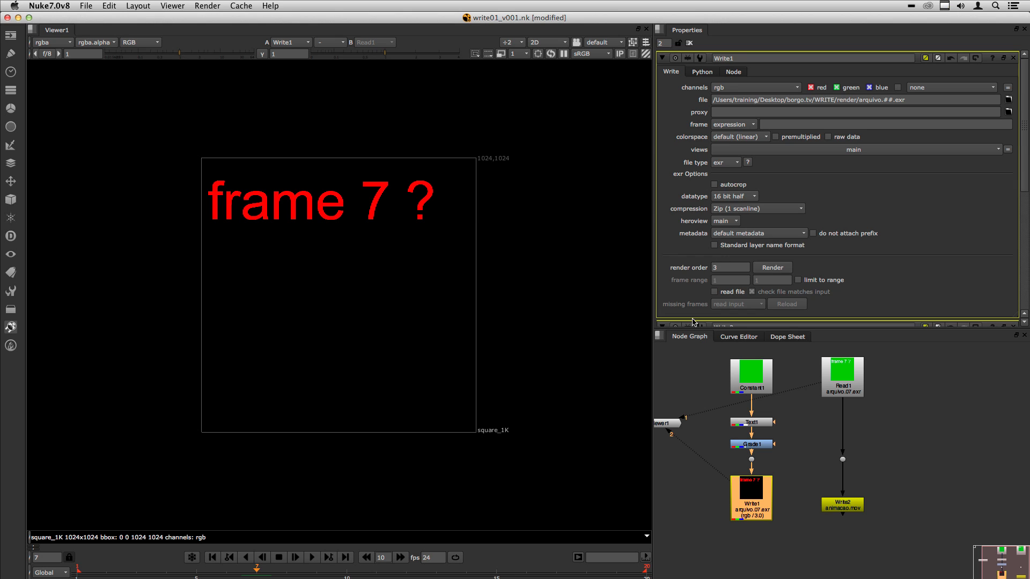
{"action": "left_click", "coordinate": [884, 455]}
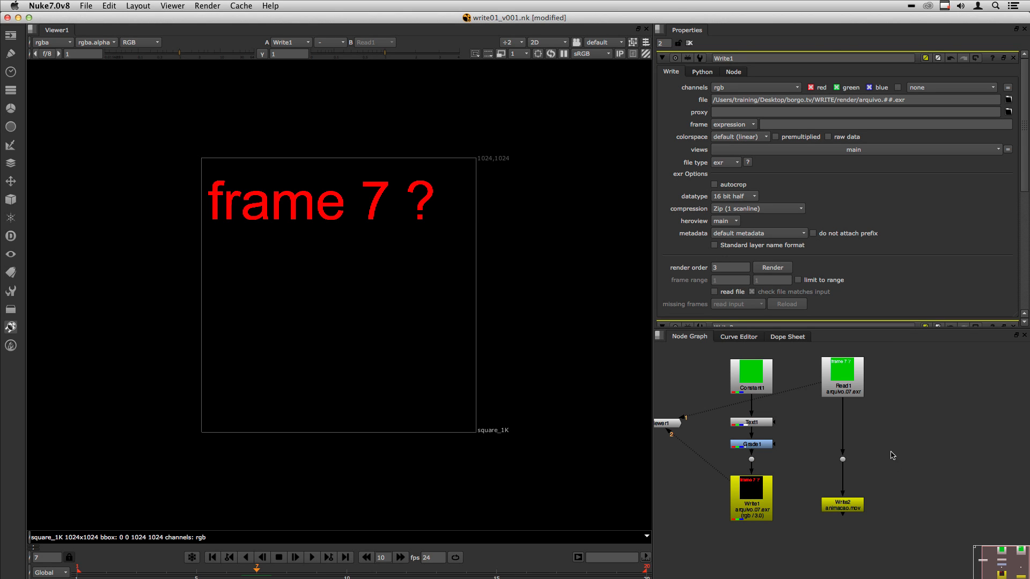
Step: Reload the rendered EXR sequence in Read1 and show it through viewer input 1
{"action": "double_click", "coordinate": [840, 380]}
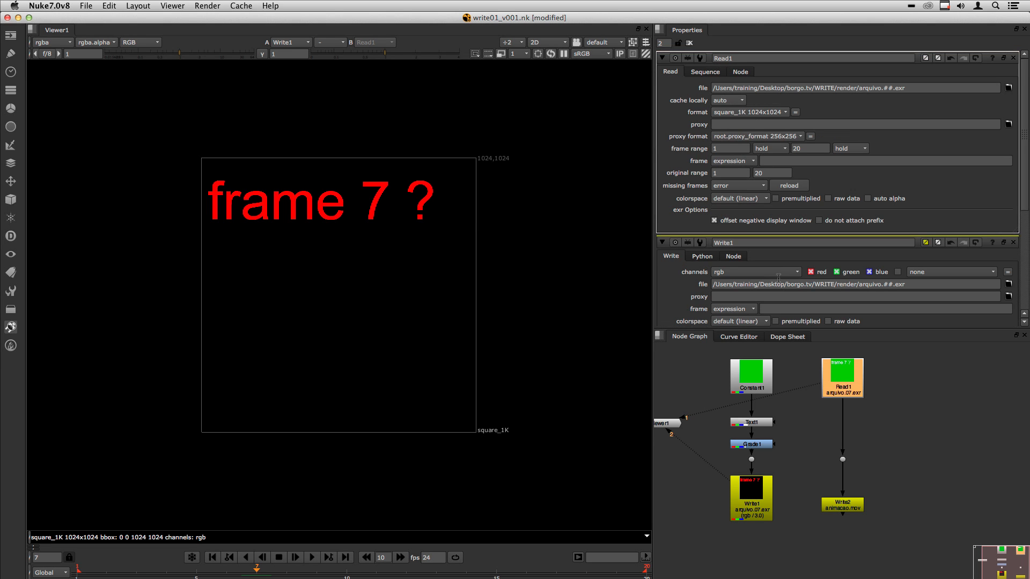
{"action": "left_click", "coordinate": [789, 186]}
{"action": "key", "text": "1"}
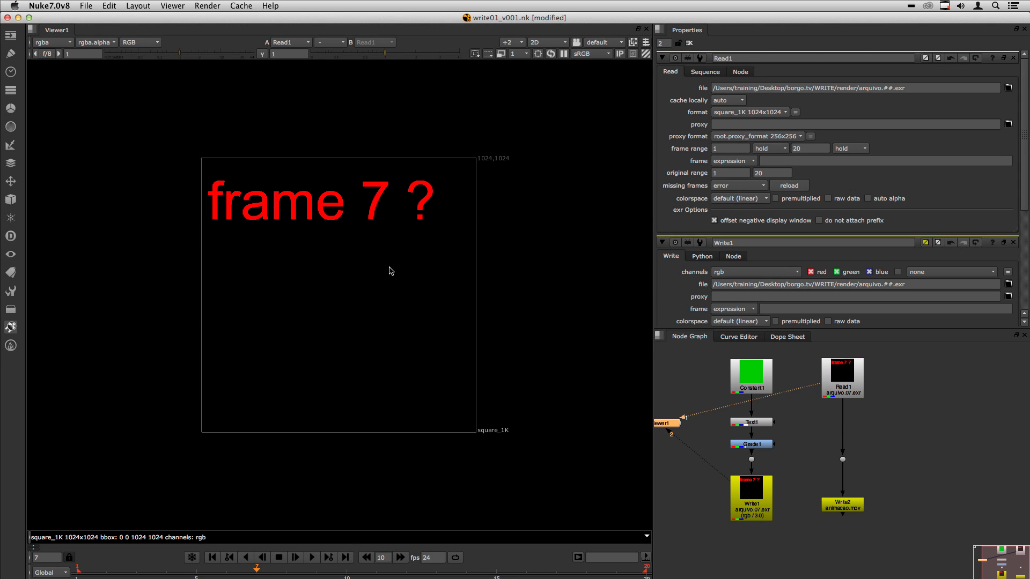
Step: Set Grade1's multiply to red 0, green 0 and blue 1, trying green at 1 first
{"action": "double_click", "coordinate": [756, 445]}
{"action": "double_click", "coordinate": [734, 146]}
{"action": "type", "text": "0"}
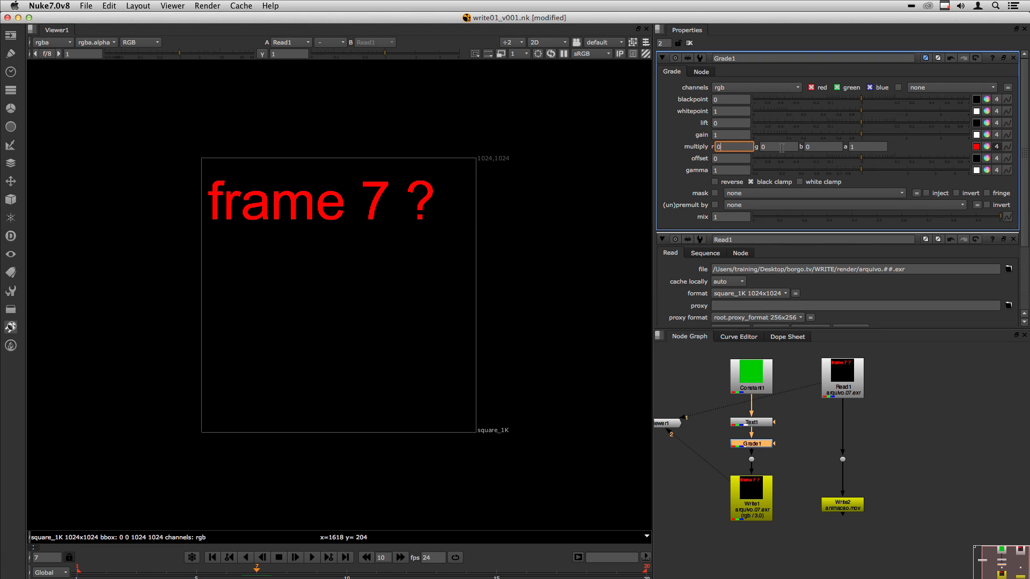
{"action": "key", "text": "Tab"}
{"action": "type", "text": "1"}
{"action": "key", "text": "Return"}
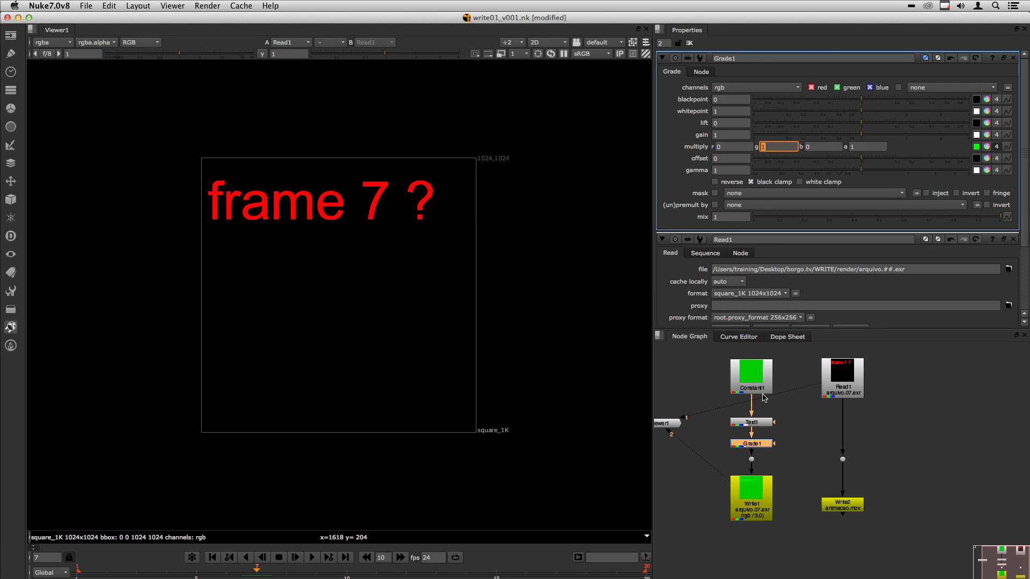
{"action": "type", "text": "0"}
{"action": "key", "text": "Tab"}
{"action": "type", "text": "1"}
{"action": "key", "text": "Return"}
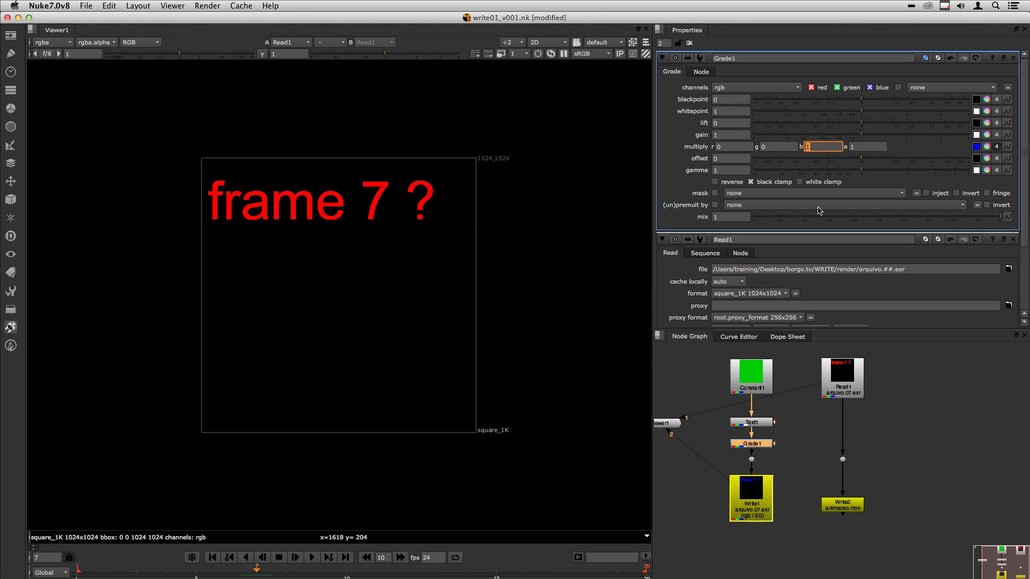
Step: Compare Write1's live output with the rendered sequence in Read1 in the viewer
{"action": "key", "text": "2"}
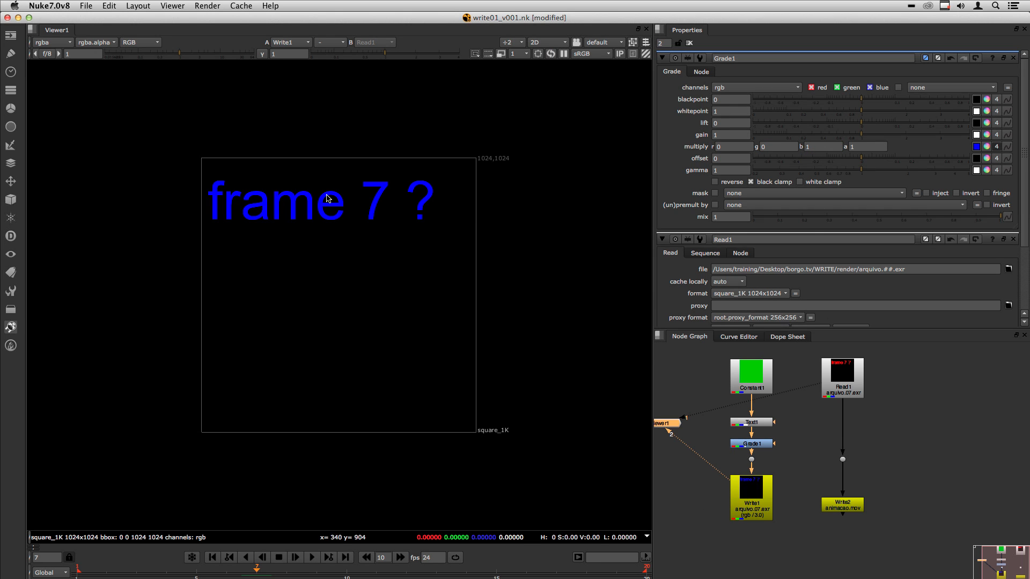
{"action": "double_click", "coordinate": [847, 382]}
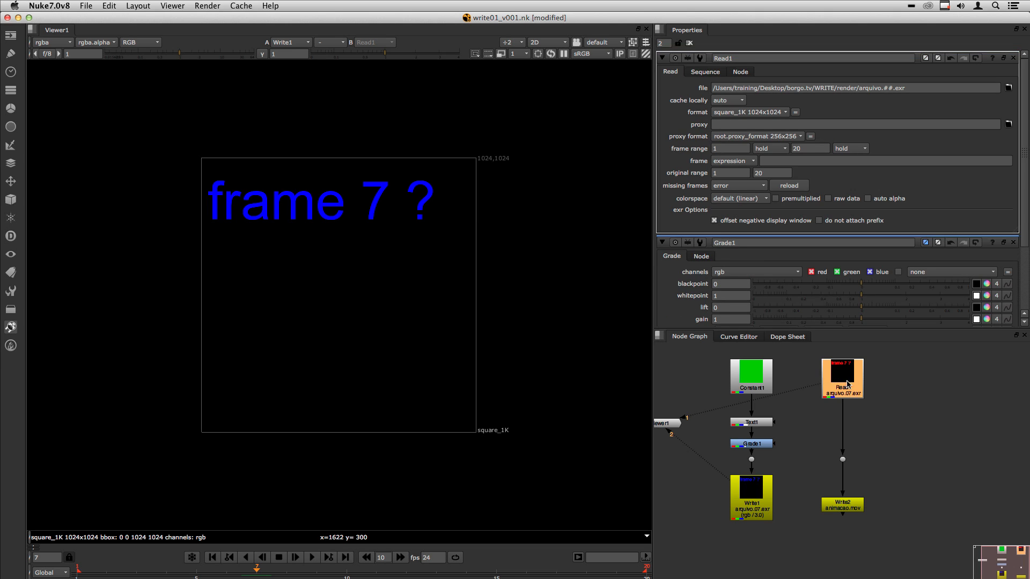
{"action": "key", "text": "1"}
Step: Set Write1's render order to 1
{"action": "left_click", "coordinate": [755, 505]}
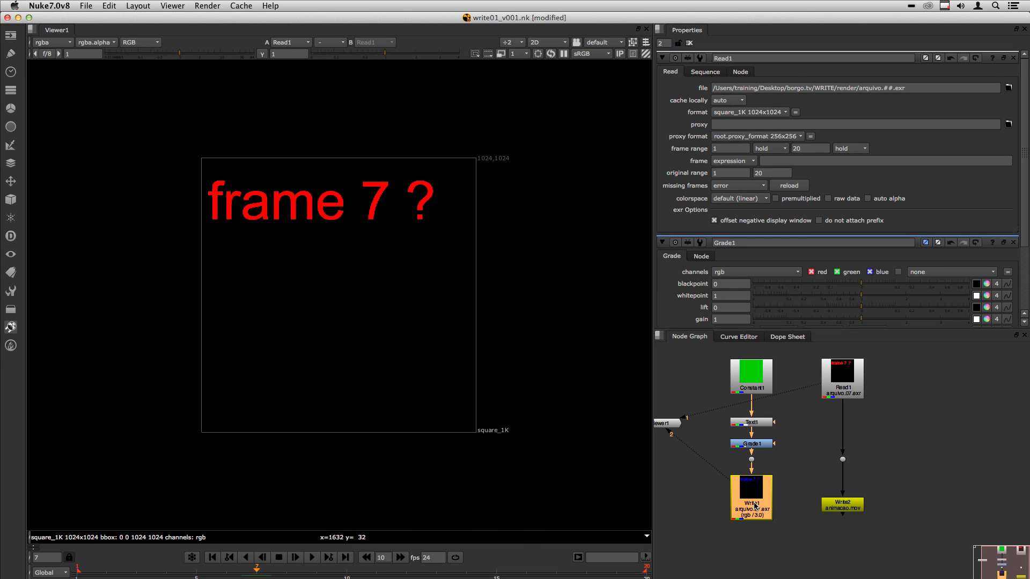
{"action": "double_click", "coordinate": [755, 505]}
{"action": "double_click", "coordinate": [723, 266]}
{"action": "type", "text": "1"}
{"action": "key", "text": "Return"}
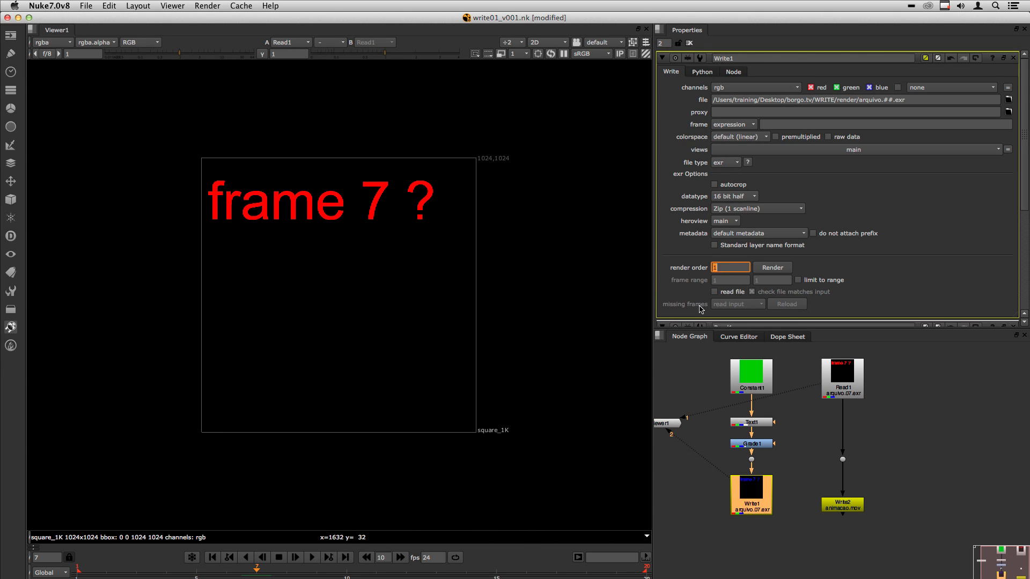
Step: Set Write2's render order to 2 and render all Write nodes over the global frame range 1-20
{"action": "left_click", "coordinate": [838, 507]}
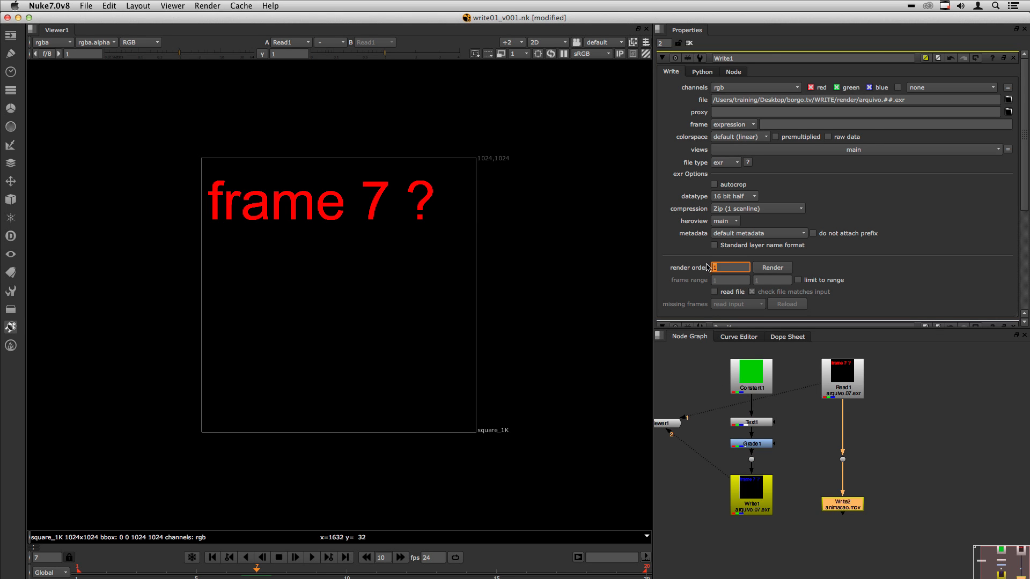
{"action": "double_click", "coordinate": [842, 504]}
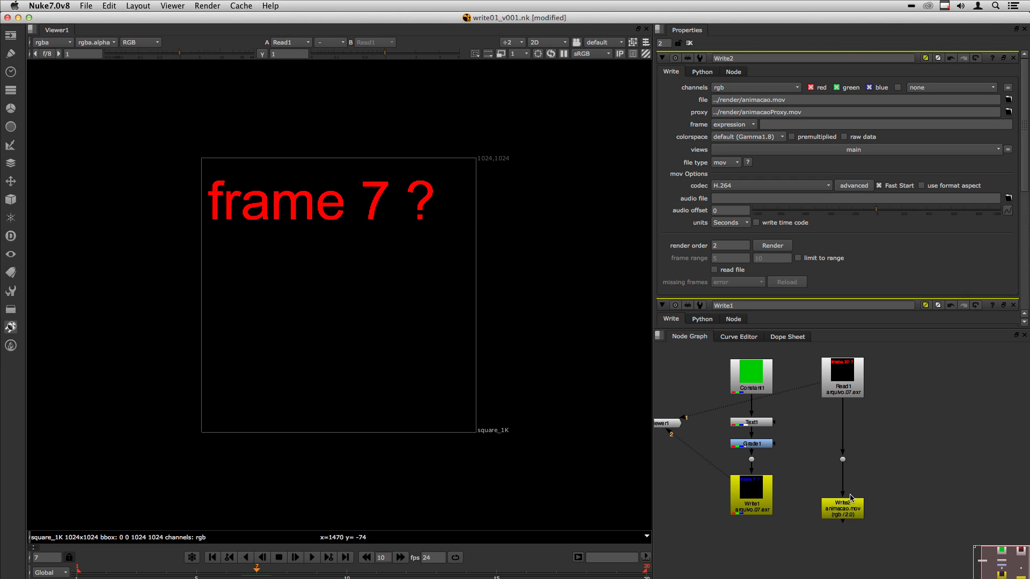
{"action": "key", "text": "F5"}
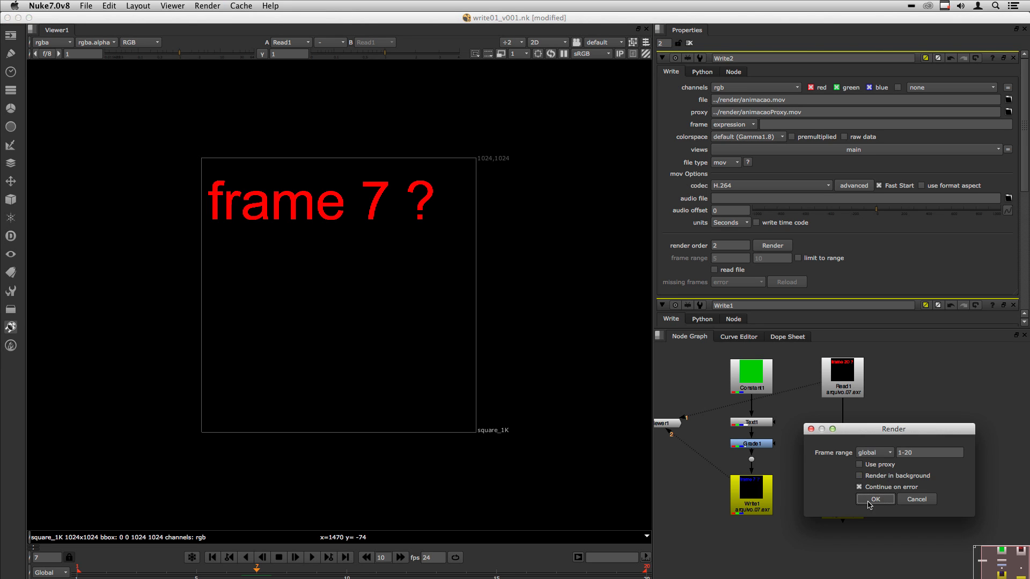
{"action": "left_click", "coordinate": [859, 480]}
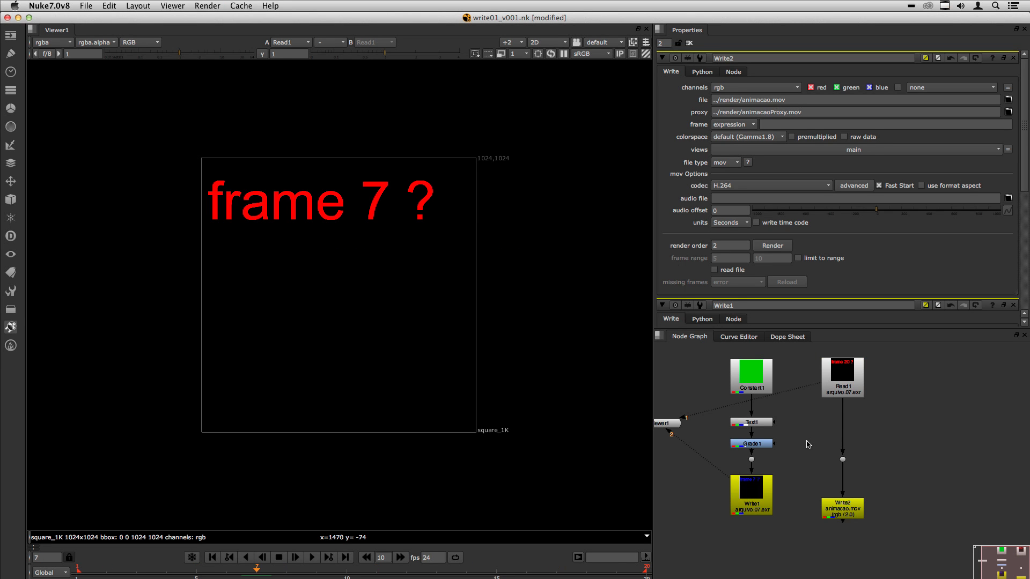
Step: Preview the newly rendered animacao.mov and first EXR frames in Finder, and return to Nuke
{"action": "key", "text": "super+Tab"}
{"action": "key", "text": "super+Tab"}
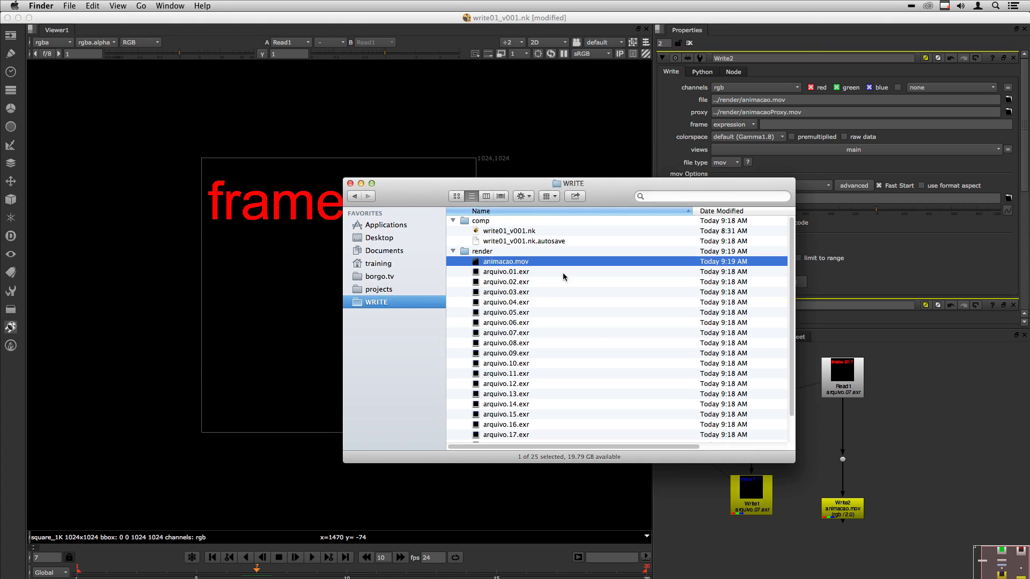
{"action": "key", "text": "space"}
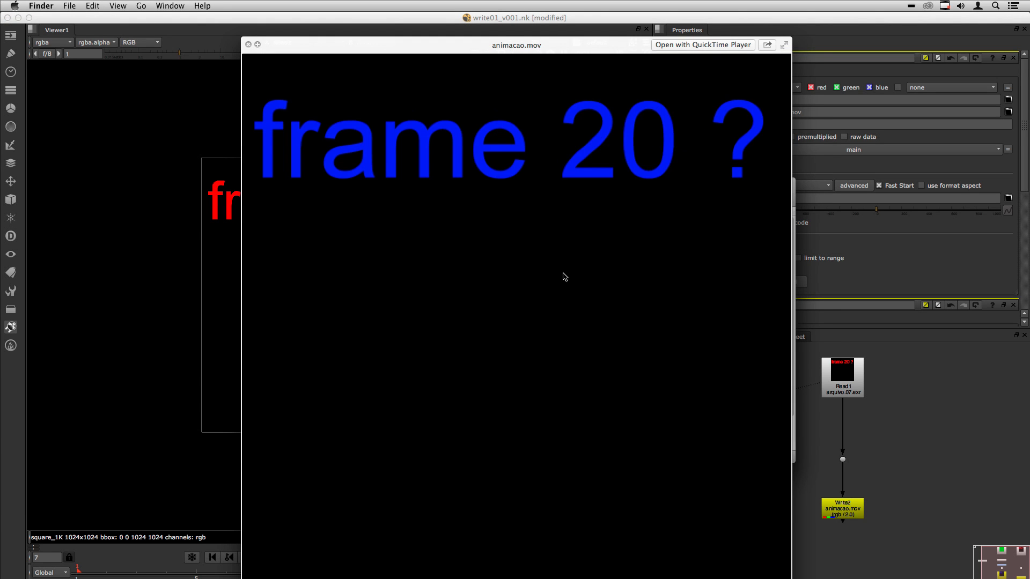
{"action": "key", "text": "Down"}
{"action": "key", "text": "Down"}
{"action": "key", "text": "space"}
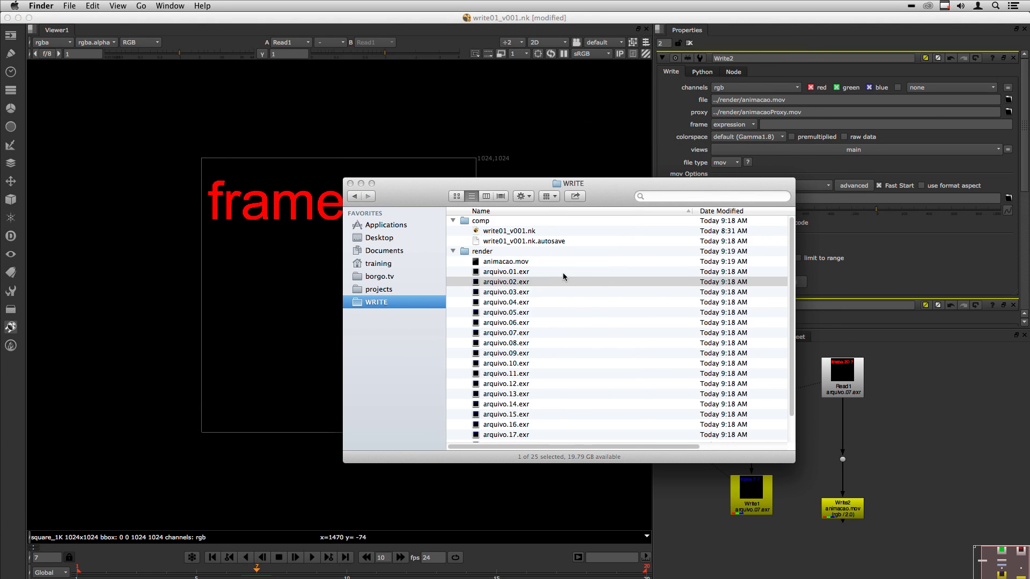
{"action": "left_click", "coordinate": [922, 435]}
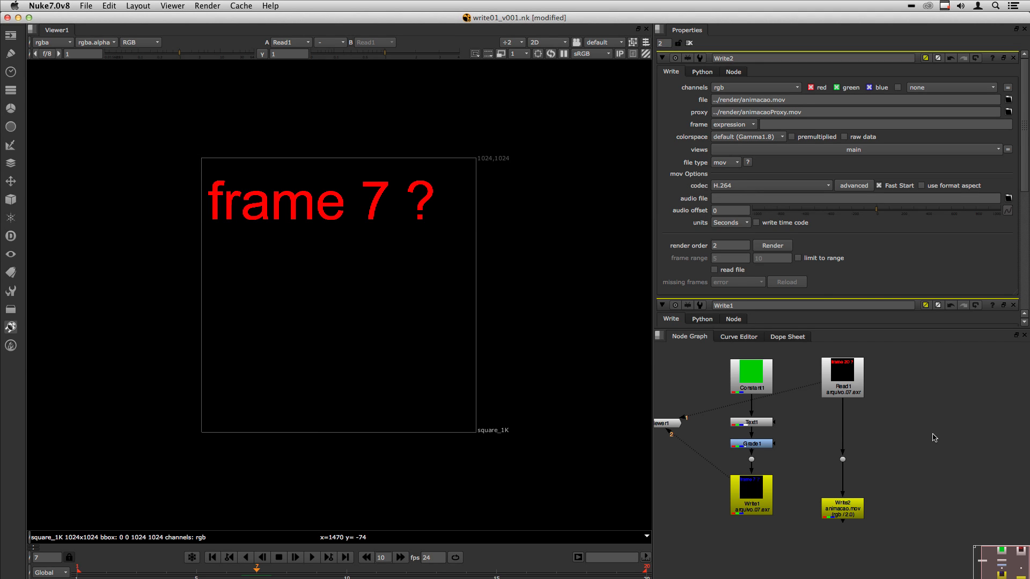
{"action": "left_click", "coordinate": [716, 246]}
{"action": "left_click", "coordinate": [905, 478]}
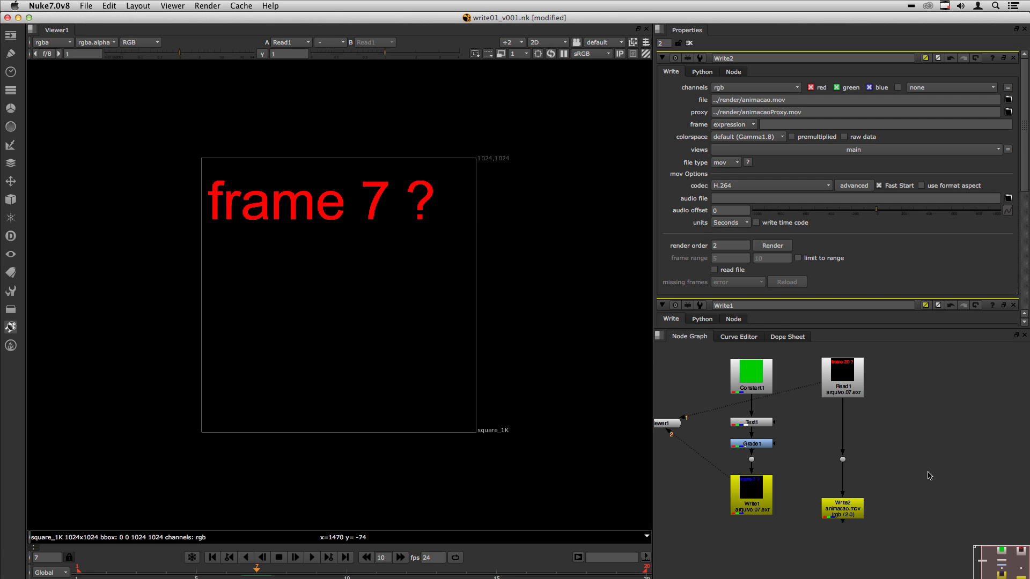
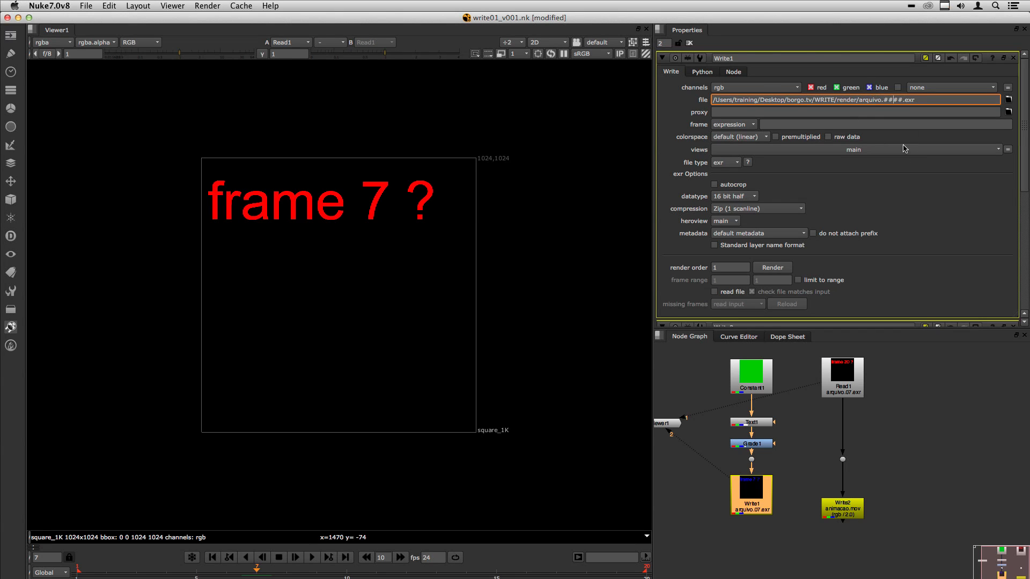
Step: Change the frame padding in Write1's file path to %06d, giving arquivo.%06d.exr
{"action": "type", "text": "%"}
{"action": "type", "text": "06d"}
{"action": "key", "text": "Return"}
Step: Switch to Finder, delete all files in the render folder, and return to Nuke
{"action": "key", "text": "super+Tab"}
{"action": "key", "text": "Up"}
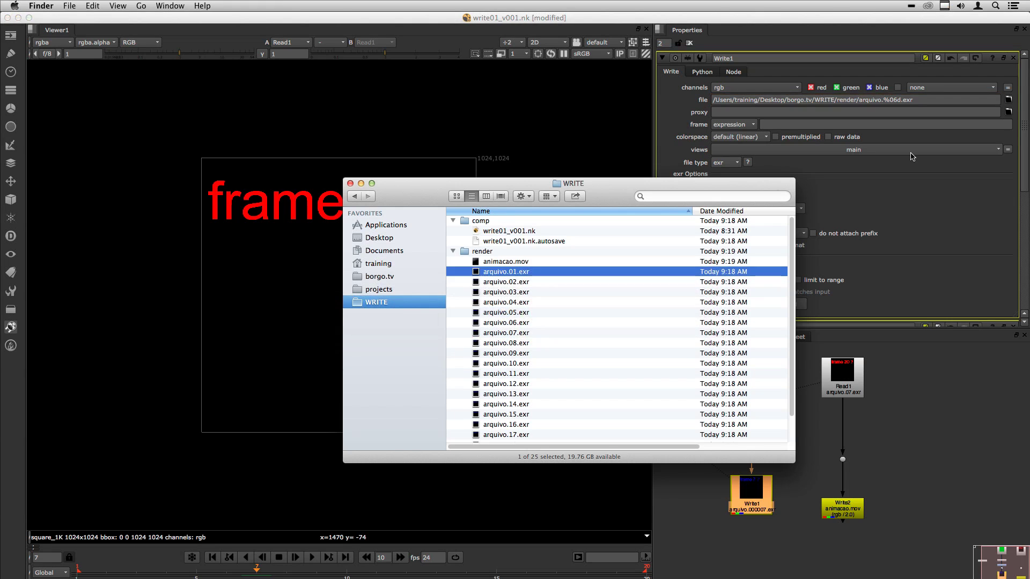
{"action": "key", "text": "Up"}
{"action": "key", "text": "super+a"}
{"action": "key", "text": "super+BackSpace"}
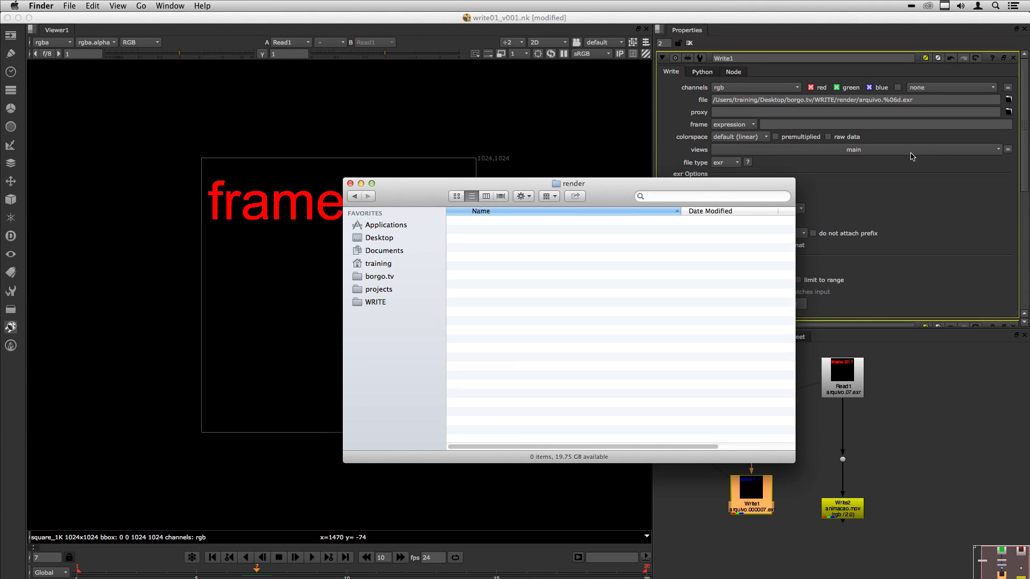
{"action": "key", "text": "super+Tab"}
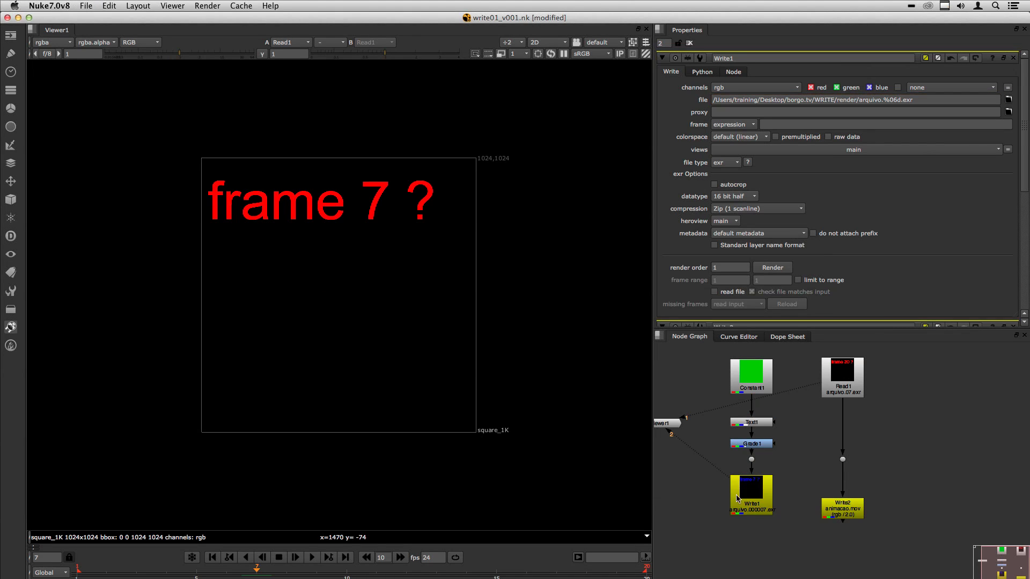
Step: Render Write1 with the six-digit padding, check the numbered EXR files in Finder, and return to Write1's file path
{"action": "left_click", "coordinate": [772, 267]}
{"action": "key", "text": "Return"}
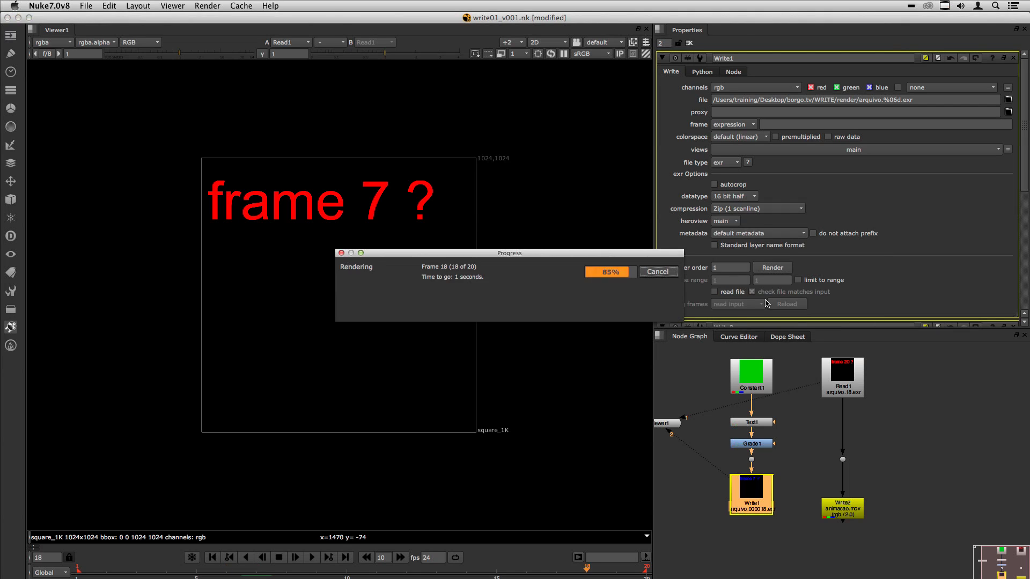
{"action": "key", "text": "super+Tab"}
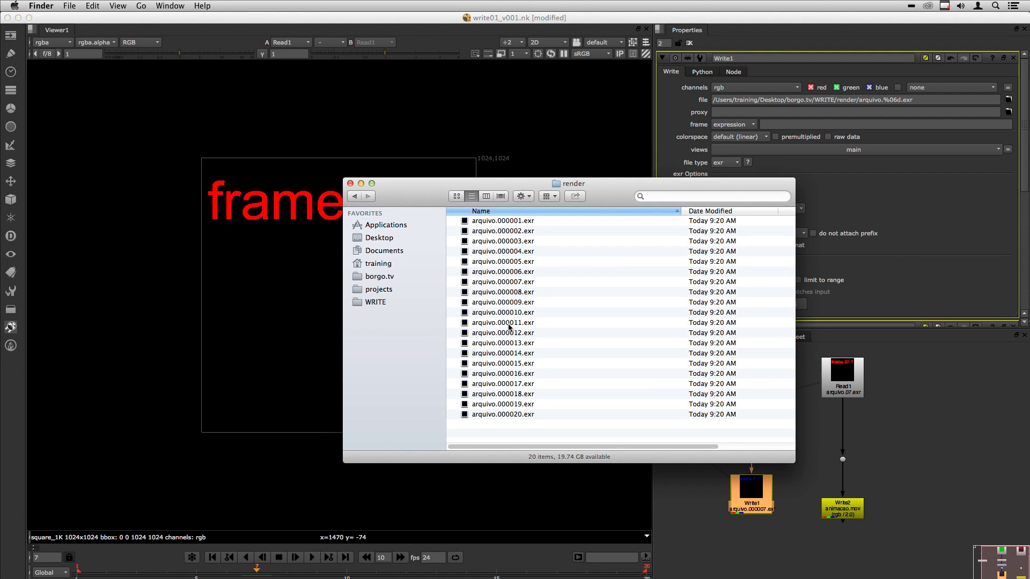
{"action": "left_click", "coordinate": [512, 324]}
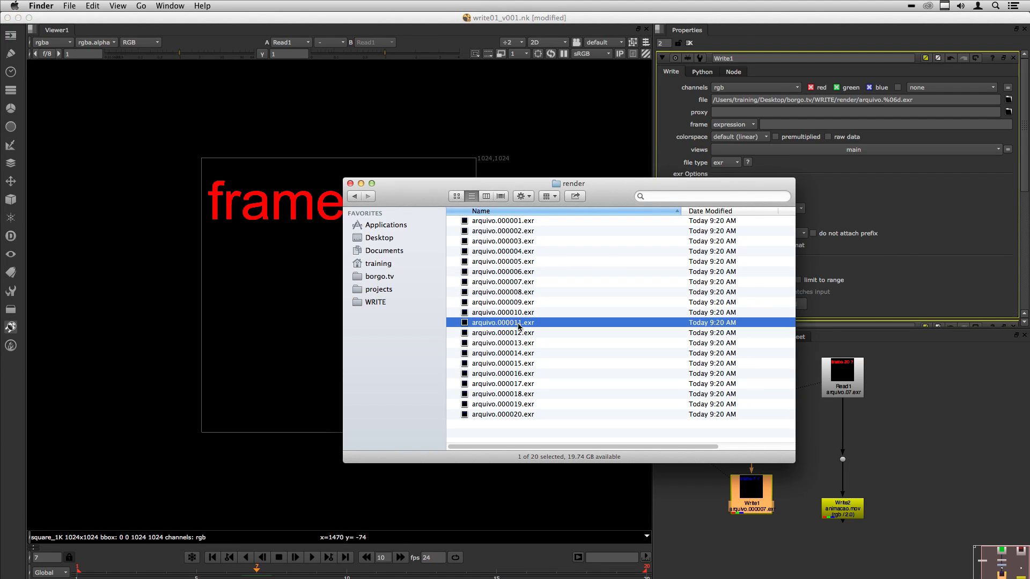
{"action": "left_click", "coordinate": [894, 115]}
{"action": "left_click", "coordinate": [893, 99]}
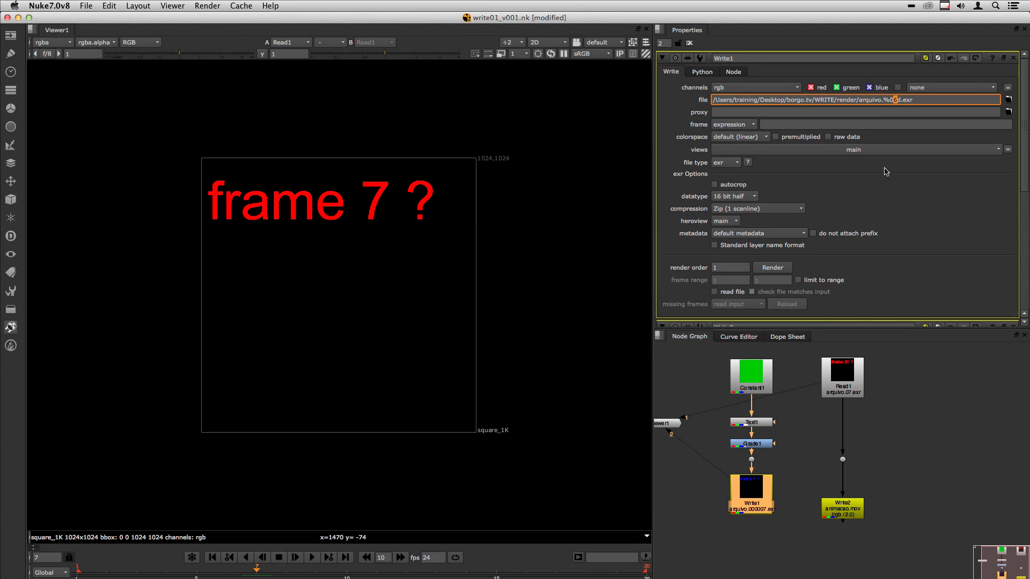
Step: Enter the custom render frame range "1 3" for Write1 and delete all files in the render folder in Finder
{"action": "key", "text": "F7"}
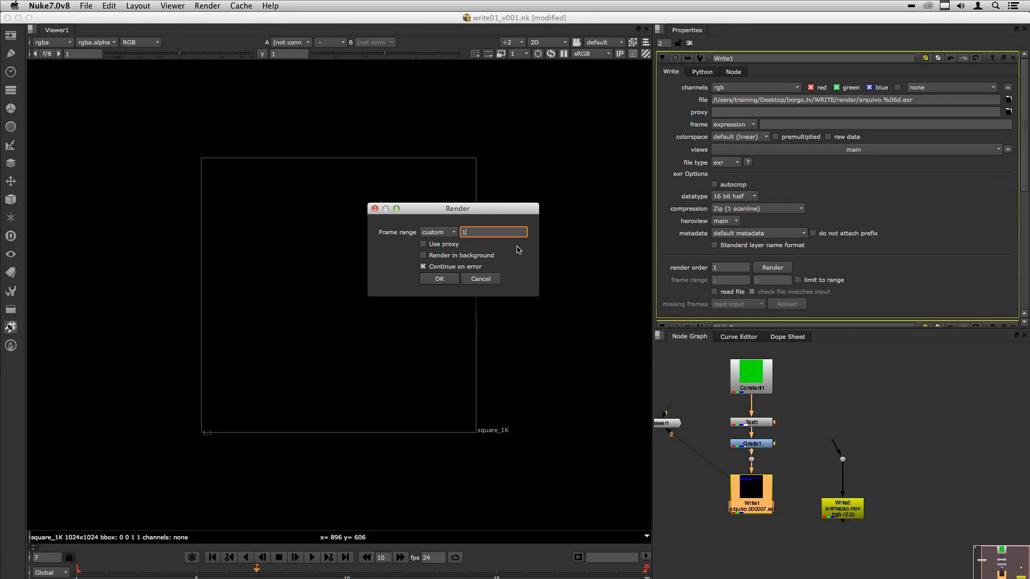
{"action": "key", "text": "super+Tab"}
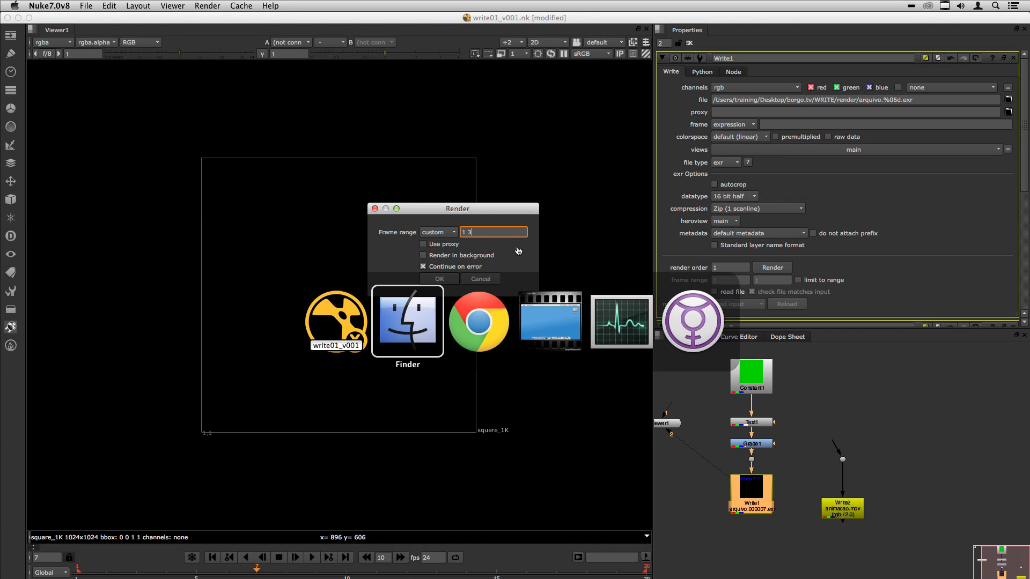
{"action": "key", "text": "super+a"}
{"action": "key", "text": "super+BackSpace"}
{"action": "key", "text": "super+Tab"}
Step: Render only frames 1 and 3 from Write1, check the output files in Finder, and return to Nuke
{"action": "key", "text": "F7"}
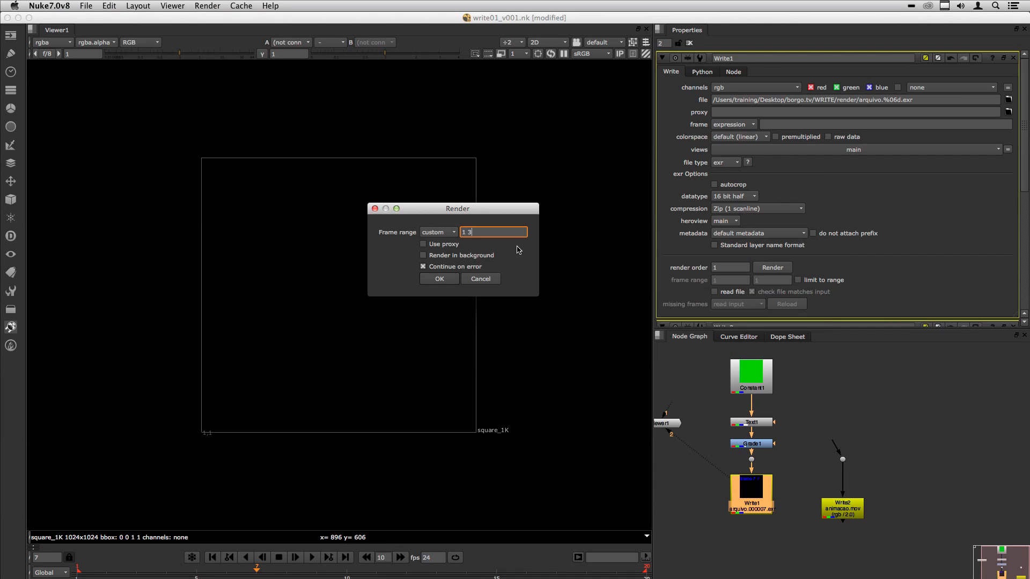
{"action": "key", "text": "Return"}
{"action": "key", "text": "super+Tab"}
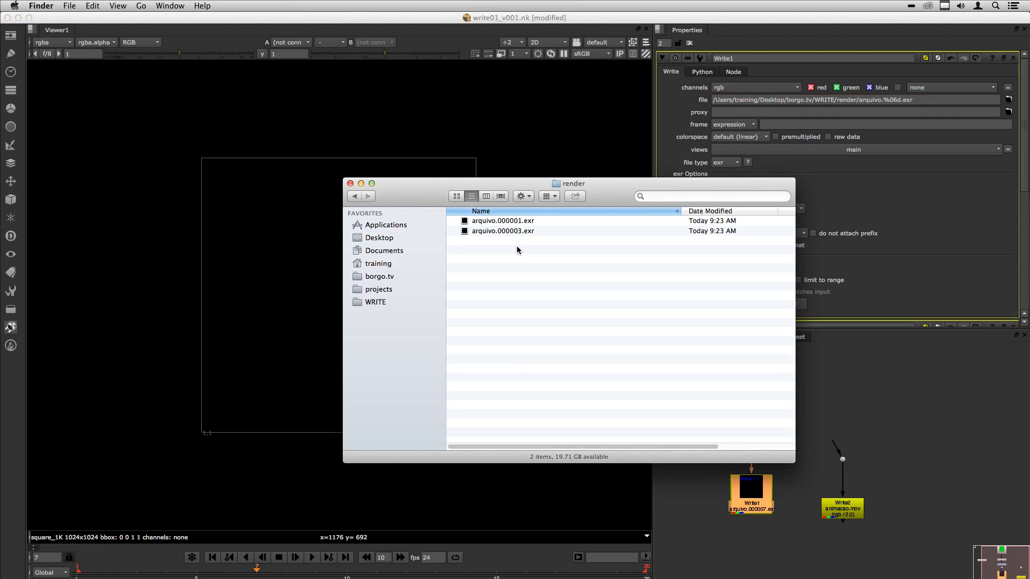
{"action": "key", "text": "super+Tab"}
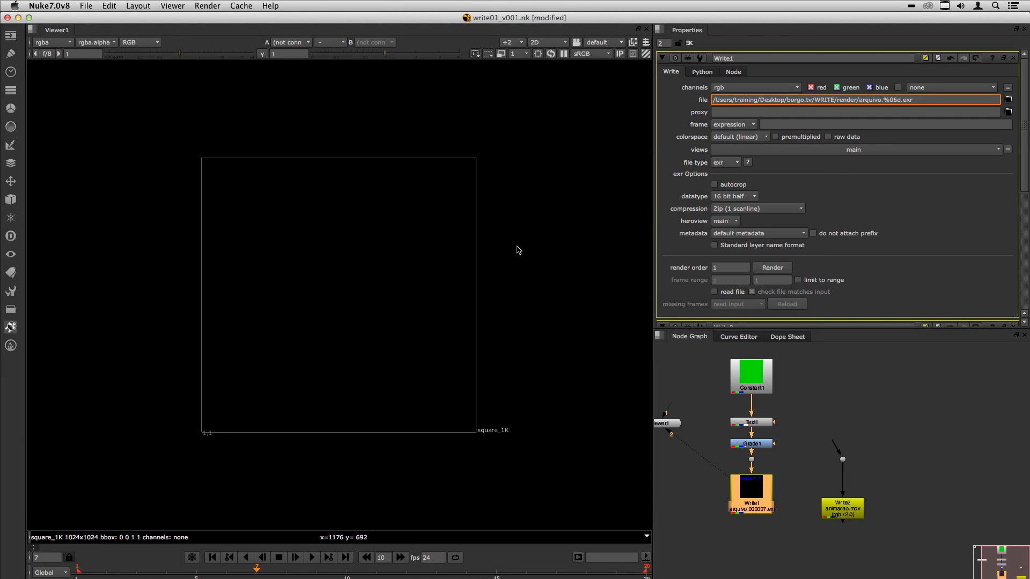
Step: Render Write1 over a custom frame range covering frames 1-5 and 9-11
{"action": "key", "text": "F7"}
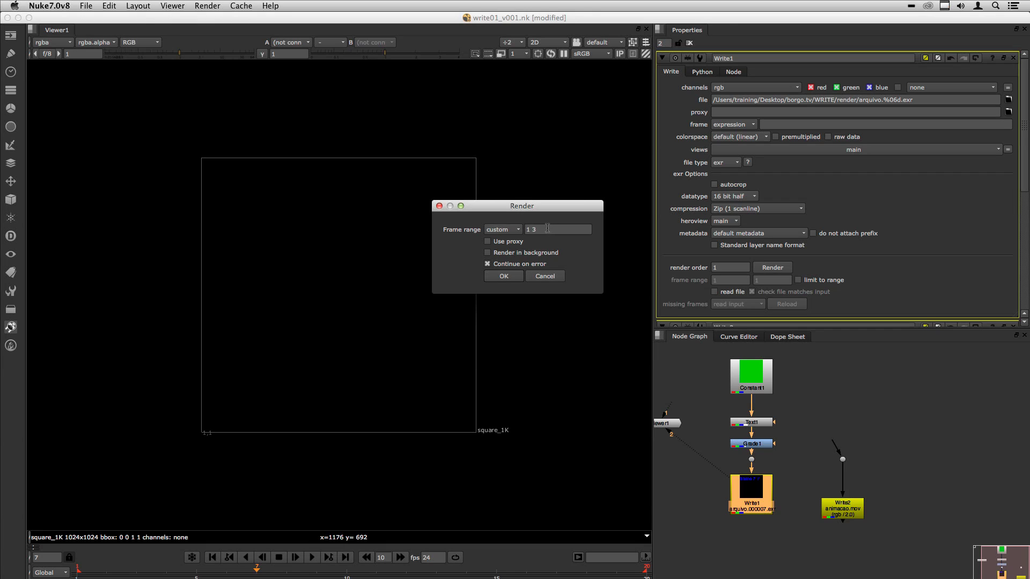
{"action": "key", "text": "Tab"}
{"action": "type", "text": "1-"}
{"action": "key", "text": "Return"}
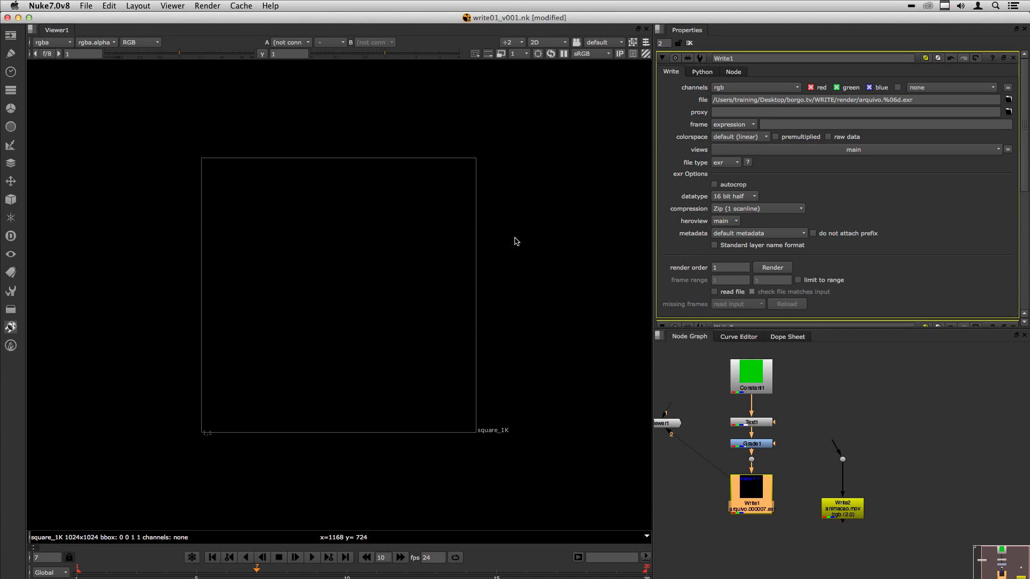
Step: Switch to Finder and inspect the rendered frame groups 1-5 and 9-11 in the render folder
{"action": "left_click", "coordinate": [491, 222]}
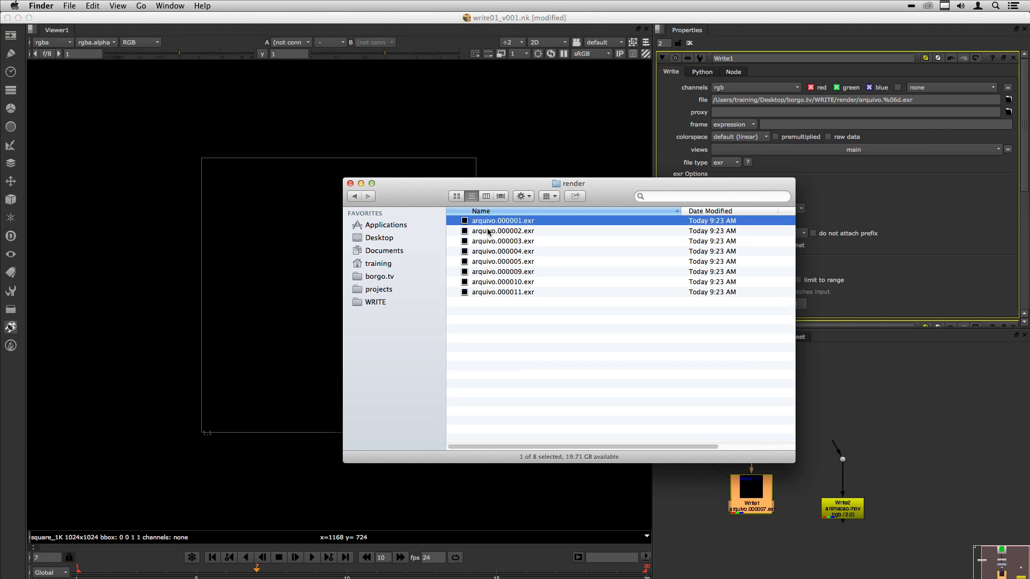
{"action": "left_click", "coordinate": [502, 263], "text": "shift"}
{"action": "left_click", "coordinate": [492, 273]}
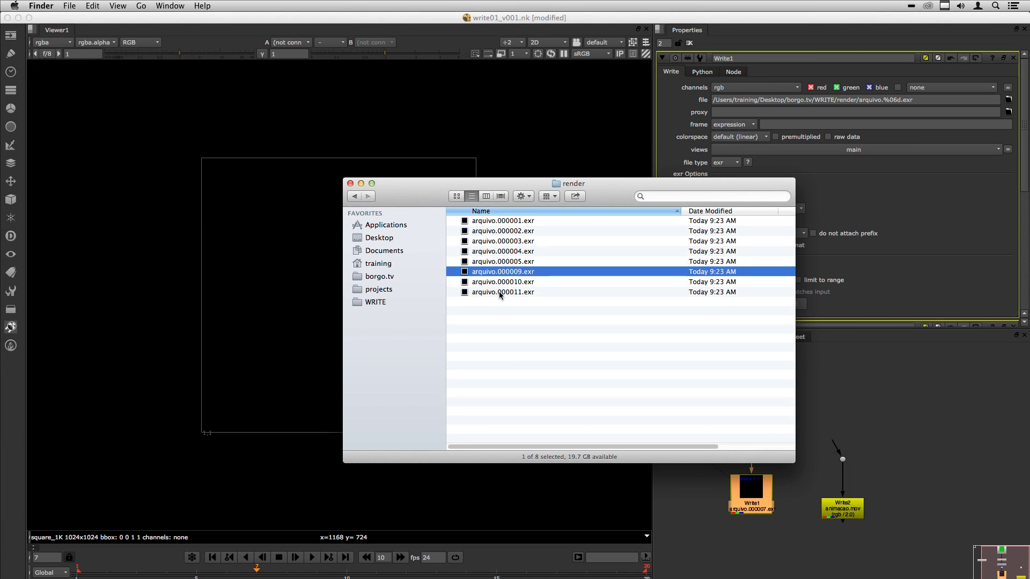
{"action": "left_click", "coordinate": [499, 293], "text": "shift"}
{"action": "left_click", "coordinate": [520, 354]}
Step: Delete all the EXR files in the render folder and return to Nuke
{"action": "key", "text": "super+a"}
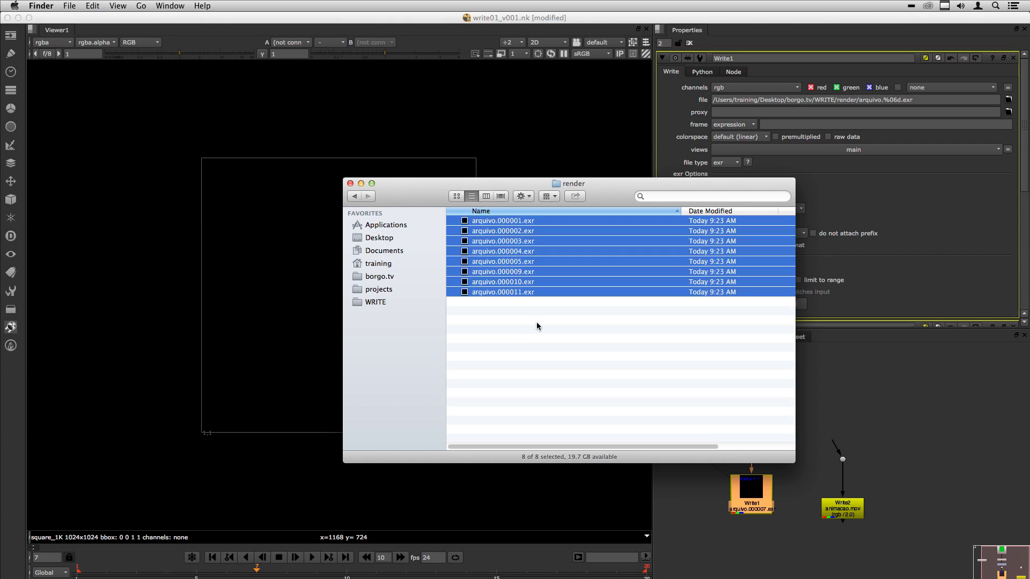
{"action": "key", "text": "super+BackSpace"}
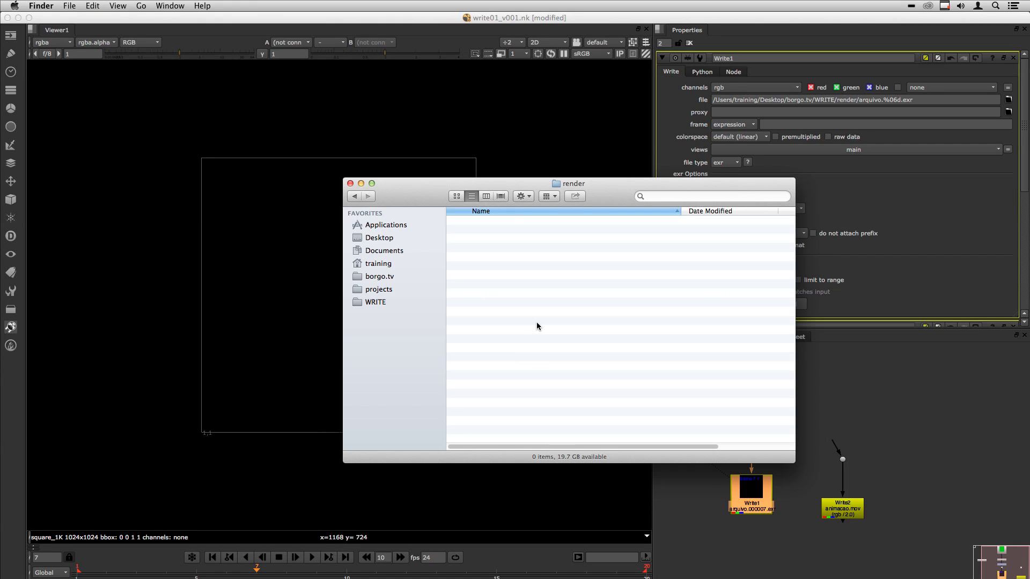
{"action": "key", "text": "super+Tab"}
Step: Render every fourth frame from Write1 with the custom range 1-20/4, check the files in Finder, and return to Nuke
{"action": "key", "text": "F7"}
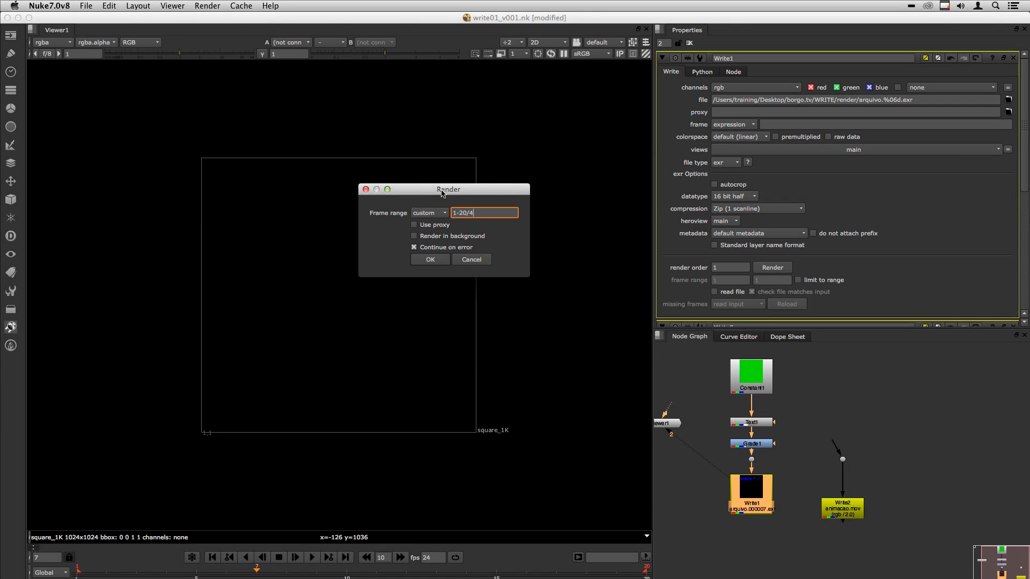
{"action": "key", "text": "Return"}
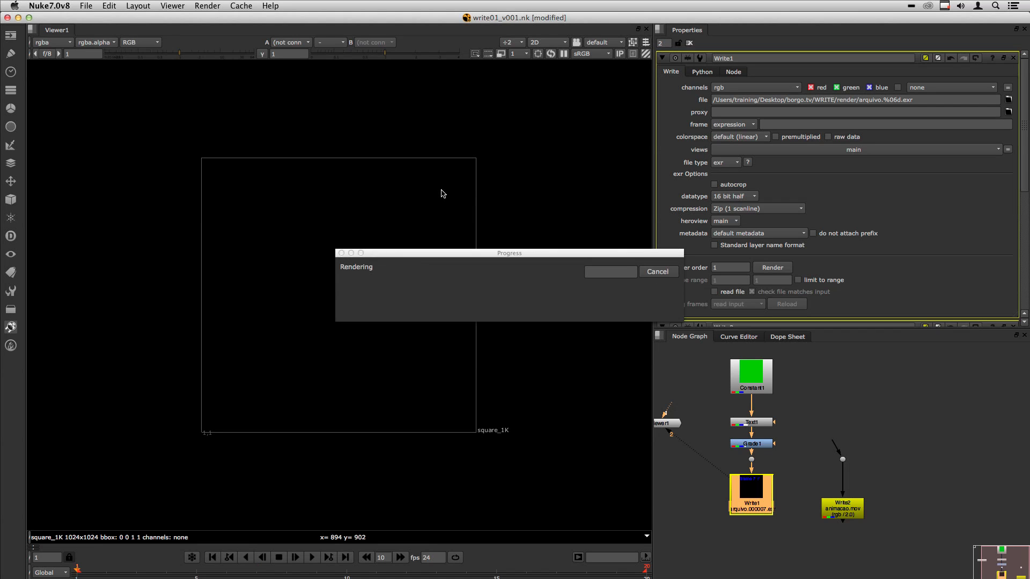
{"action": "key", "text": "super+Tab"}
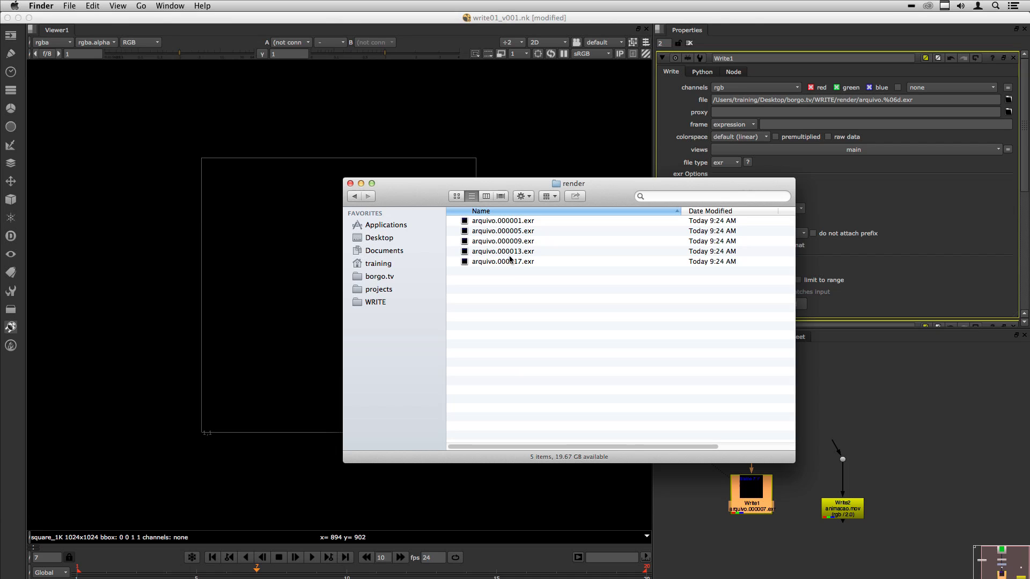
{"action": "left_click", "coordinate": [800, 468]}
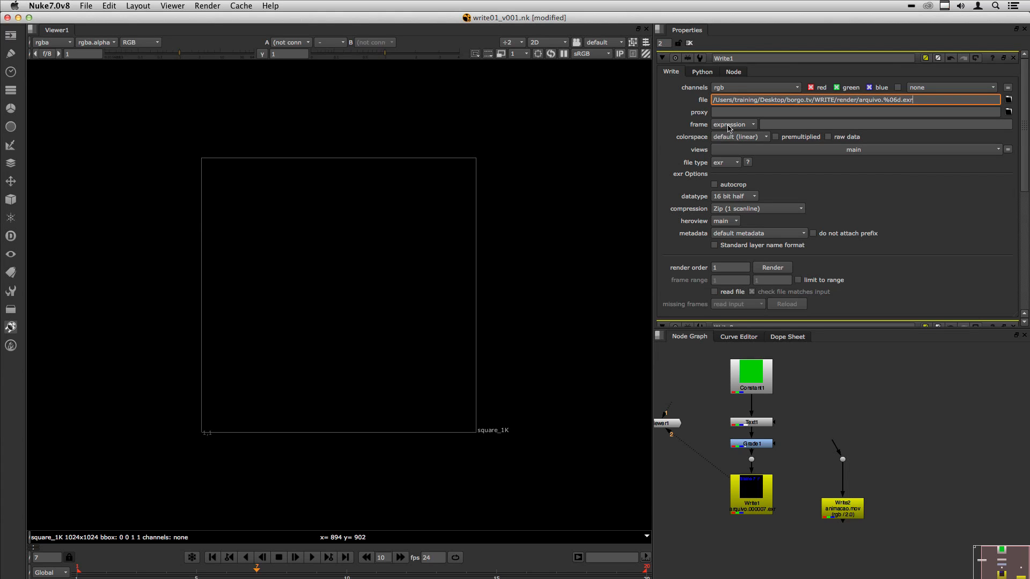
Step: Set Write1's frame option to start at 100
{"action": "left_click", "coordinate": [727, 124]}
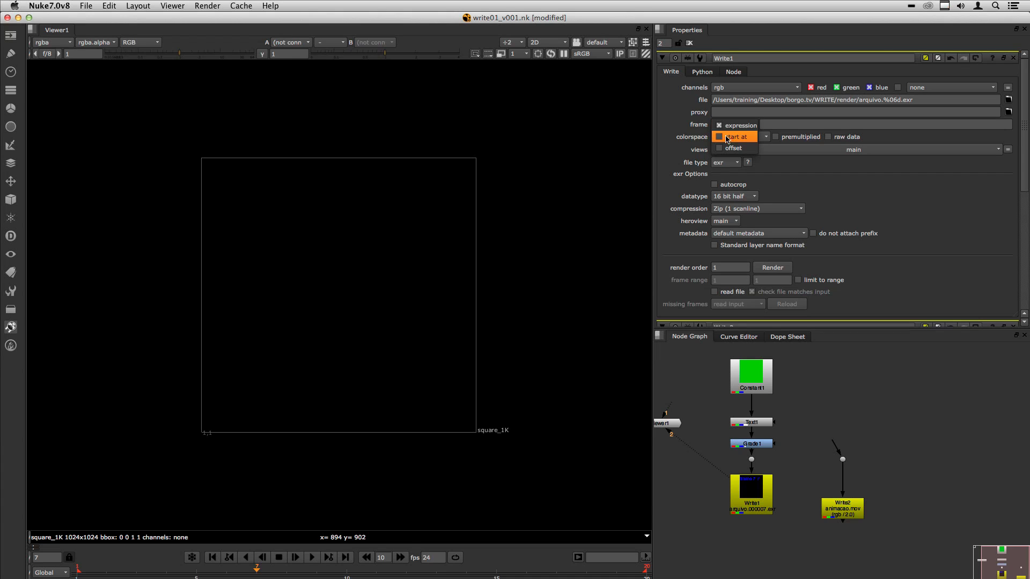
{"action": "left_click", "coordinate": [733, 137]}
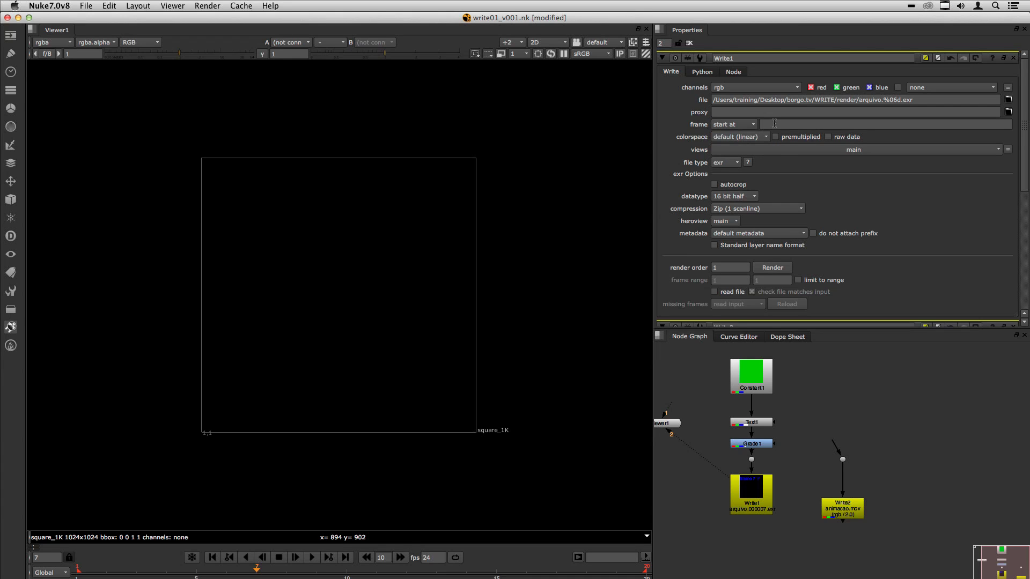
{"action": "left_click", "coordinate": [774, 123]}
{"action": "type", "text": "100"}
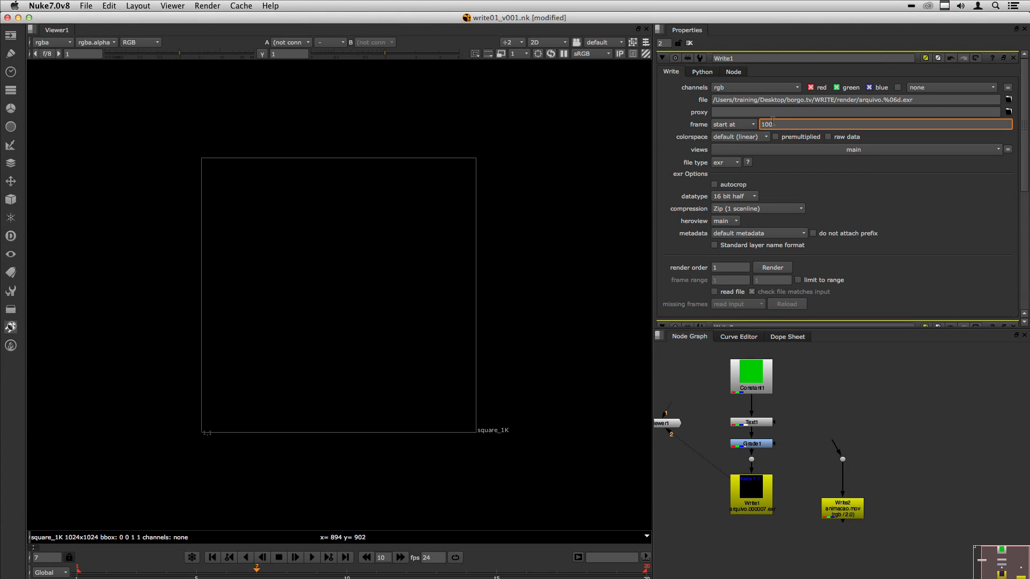
{"action": "key", "text": "Return"}
{"action": "left_click", "coordinate": [703, 519]}
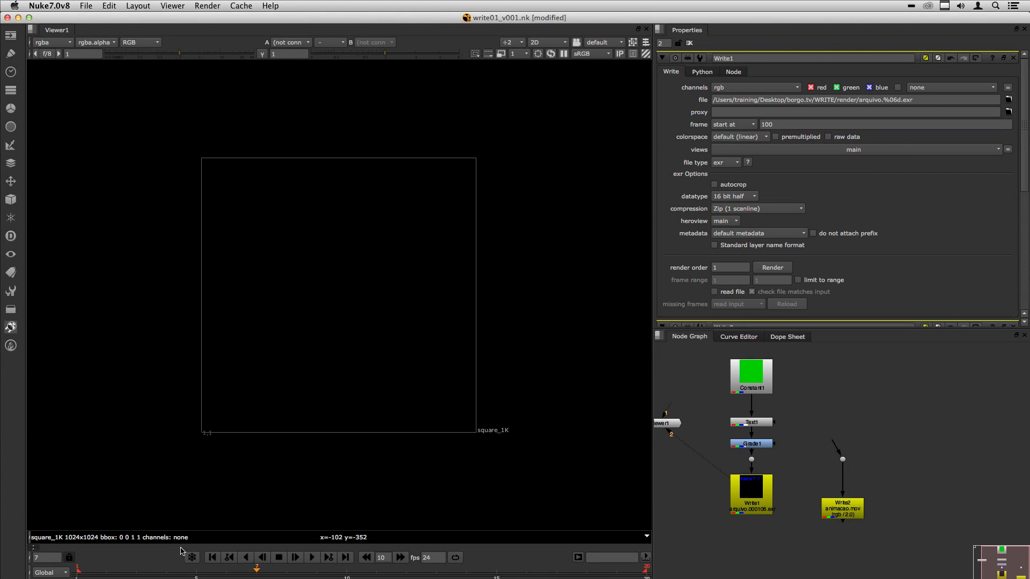
{"action": "left_click", "coordinate": [785, 124]}
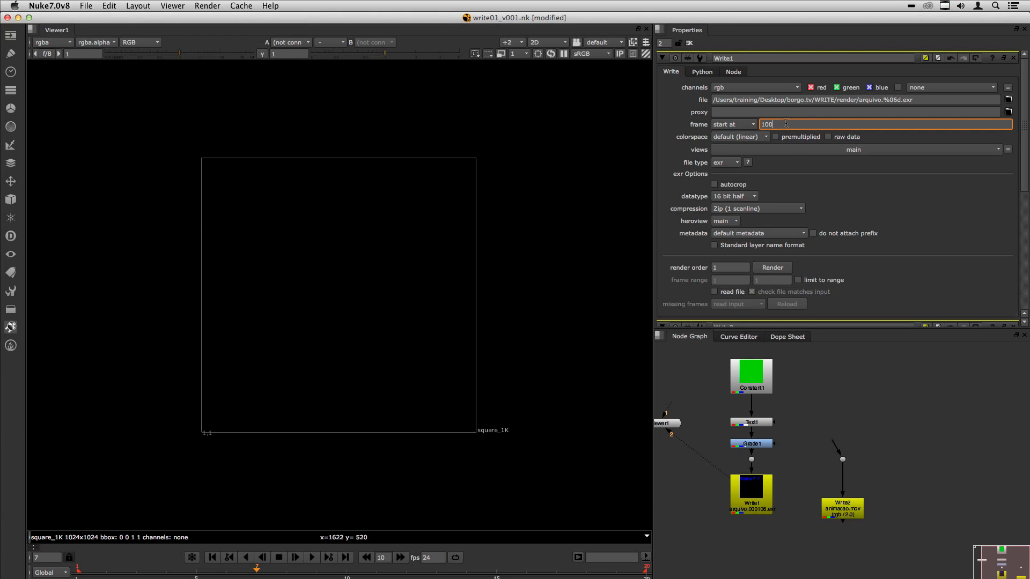
Step: Render Write1 over the custom frame range 1-10
{"action": "left_click", "coordinate": [759, 503]}
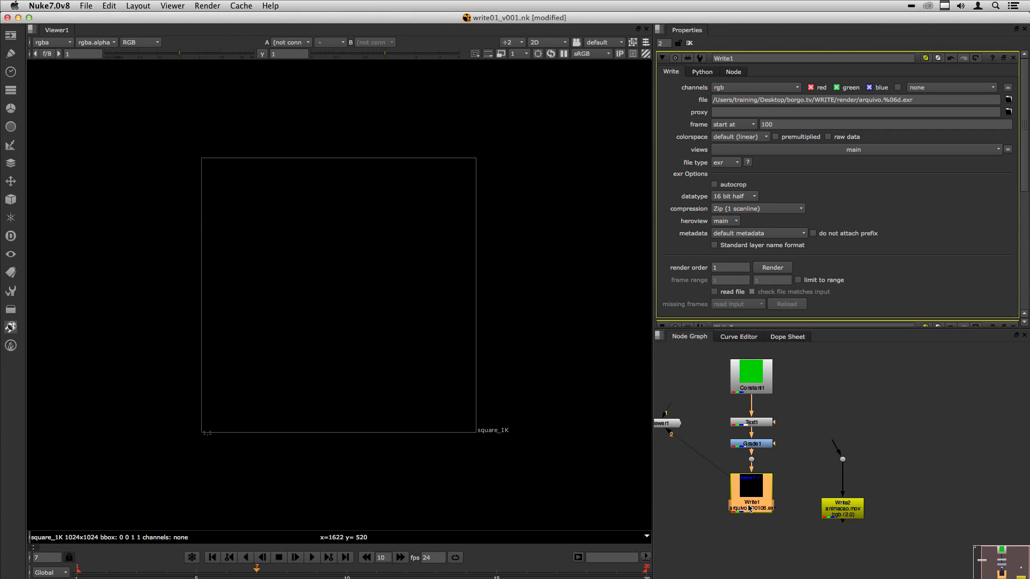
{"action": "key", "text": "F7"}
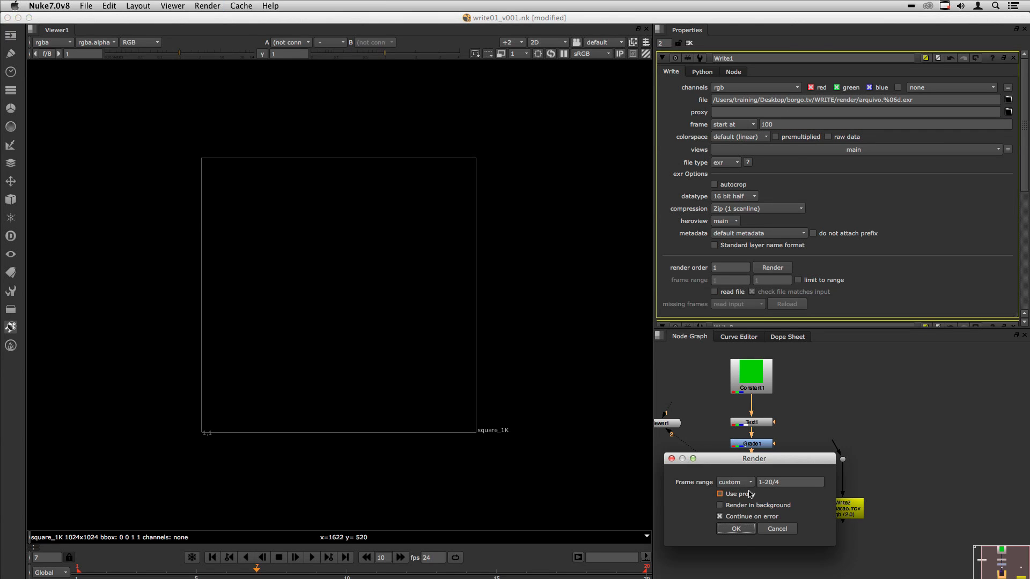
{"action": "triple_click", "coordinate": [782, 484]}
{"action": "type", "text": "1-10"}
{"action": "left_click", "coordinate": [735, 529]}
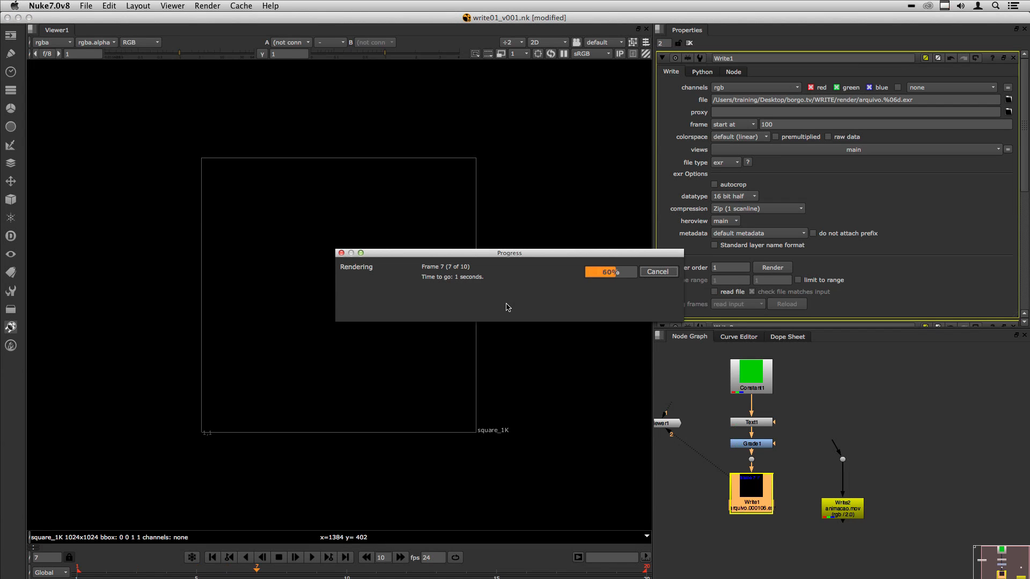
Step: Switch to Finder and delete the older EXR frames 000001 to 000017, keeping the files numbered from 000100
{"action": "key", "text": "super+Tab"}
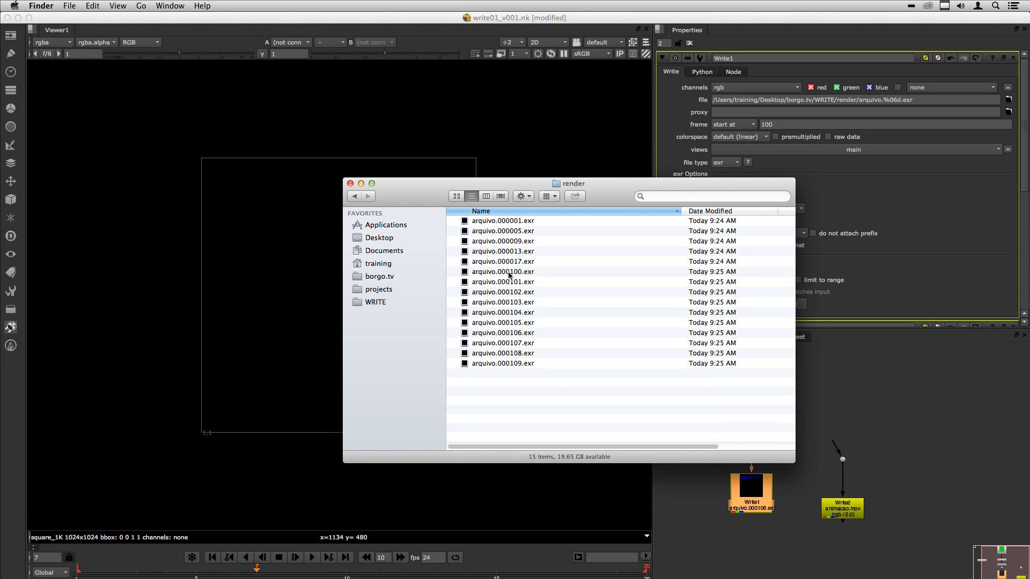
{"action": "left_click", "coordinate": [509, 273]}
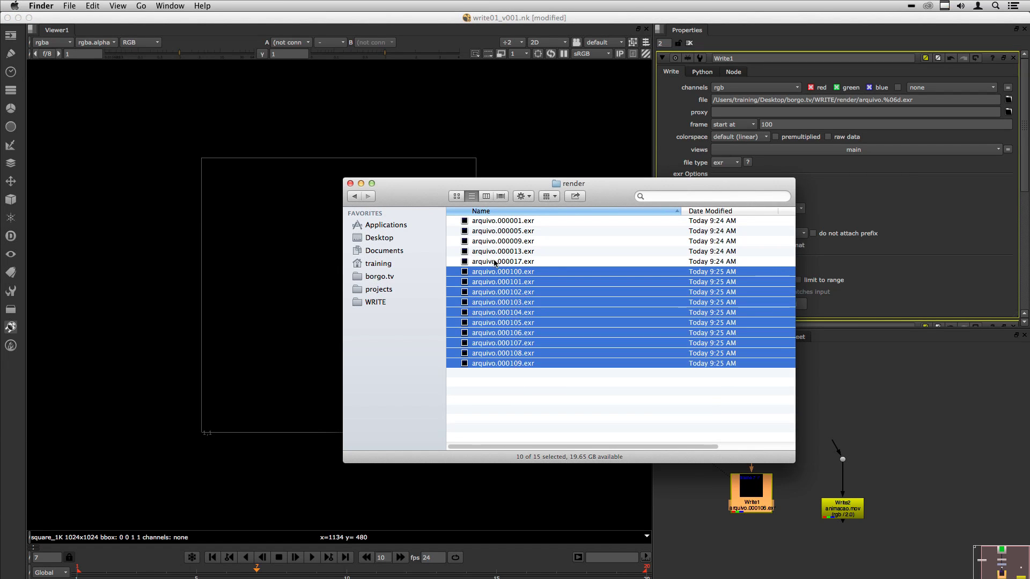
{"action": "key", "text": "super+z"}
{"action": "key", "text": "super+BackSpace"}
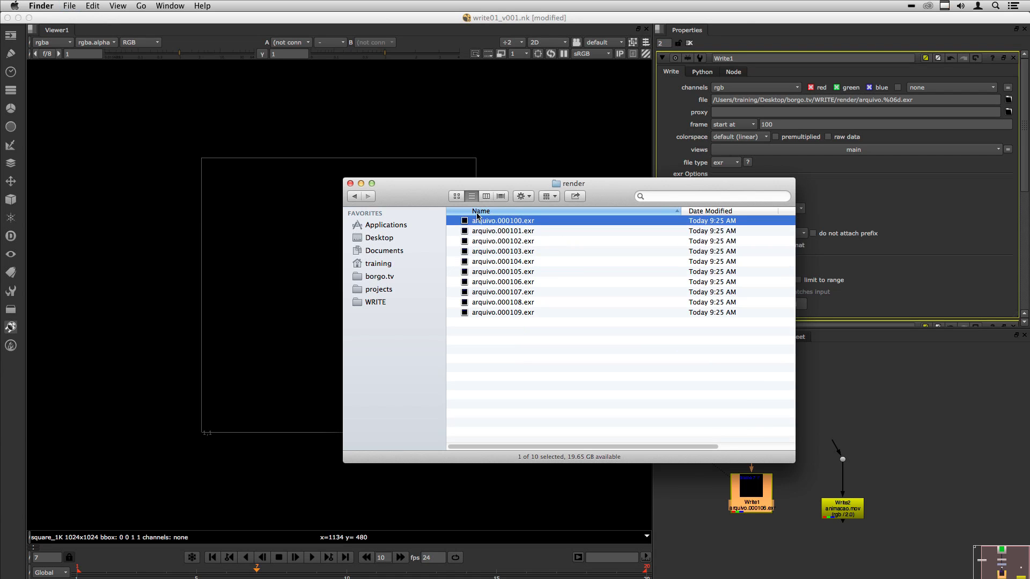
Step: Preview arquivo.000100.exr in Finder to check its burned-in frame number, and return to Nuke
{"action": "key", "text": "space"}
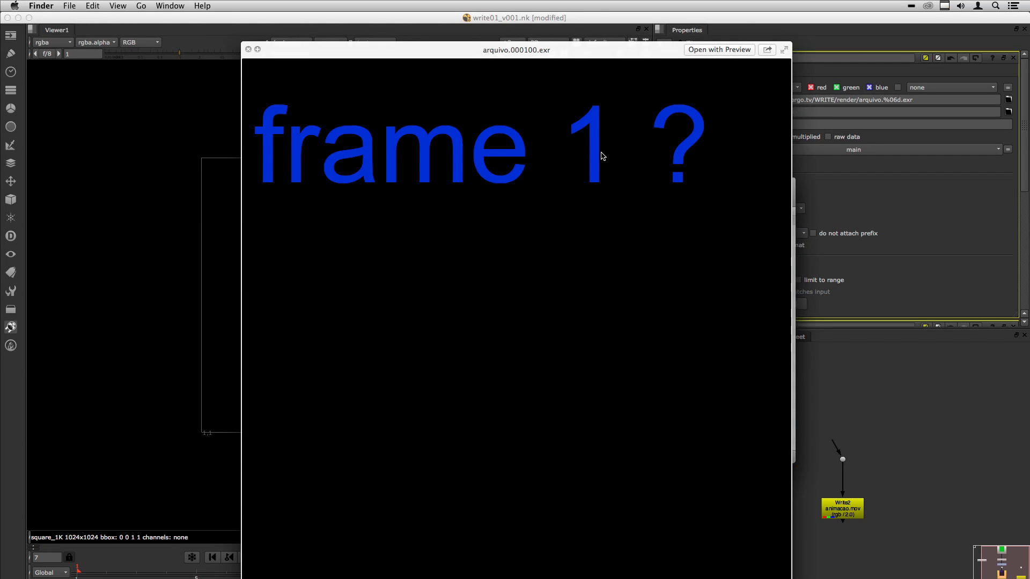
{"action": "key", "text": "space"}
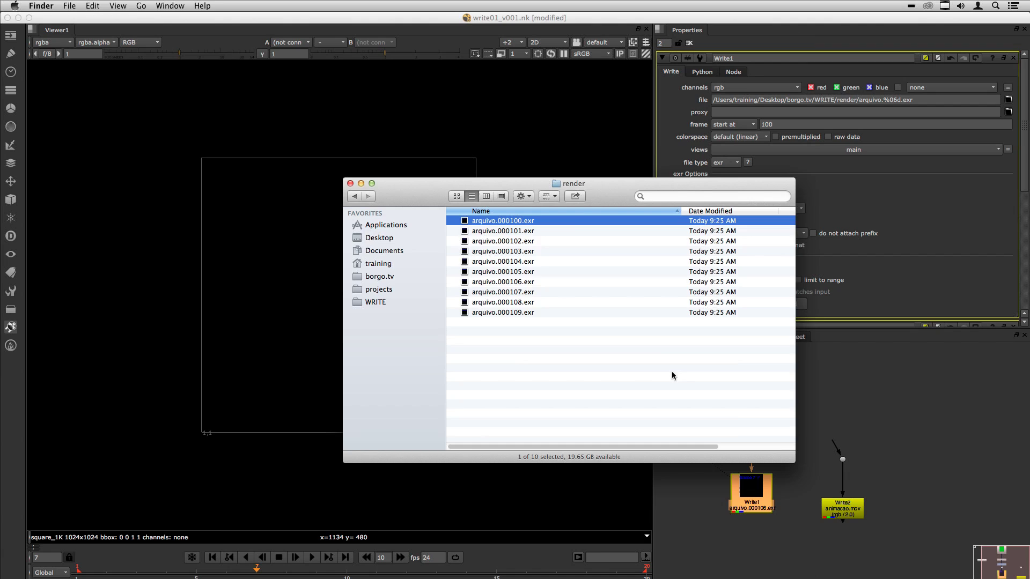
{"action": "key", "text": "super+Tab"}
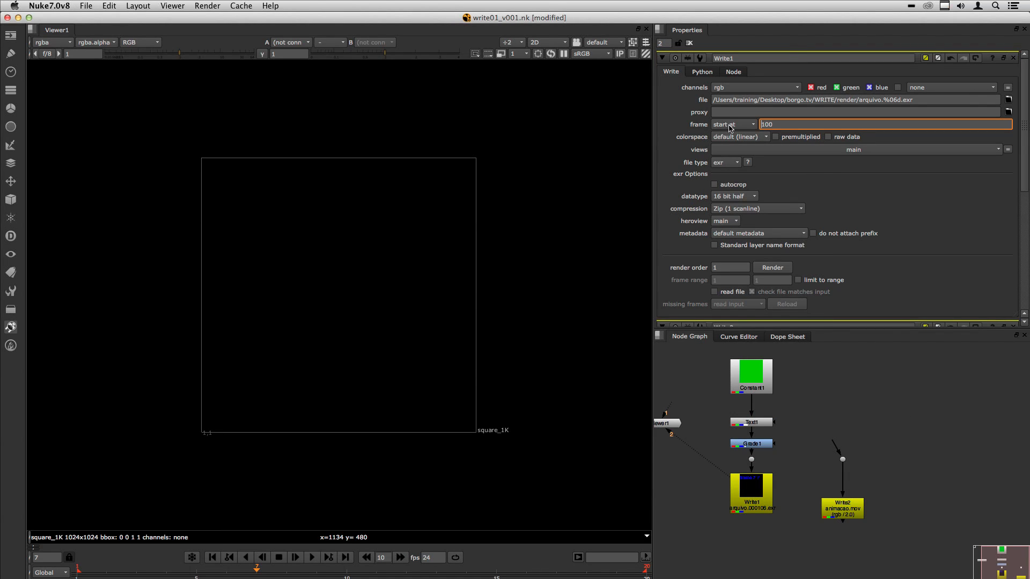
Step: Switch Write1's frame option from start at to offset, with a value of 20
{"action": "left_click", "coordinate": [730, 126]}
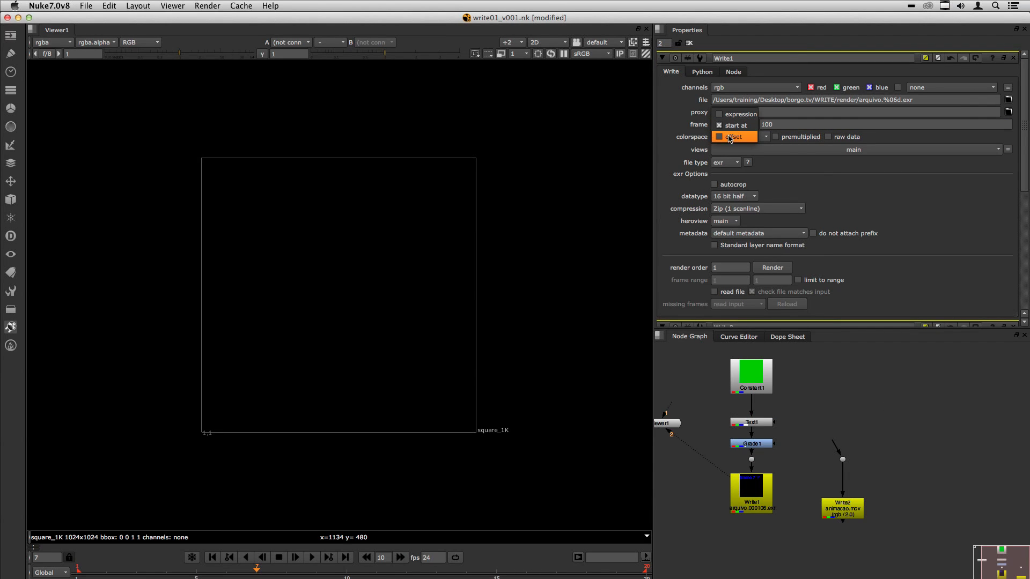
{"action": "left_click", "coordinate": [733, 137]}
{"action": "double_click", "coordinate": [761, 124]}
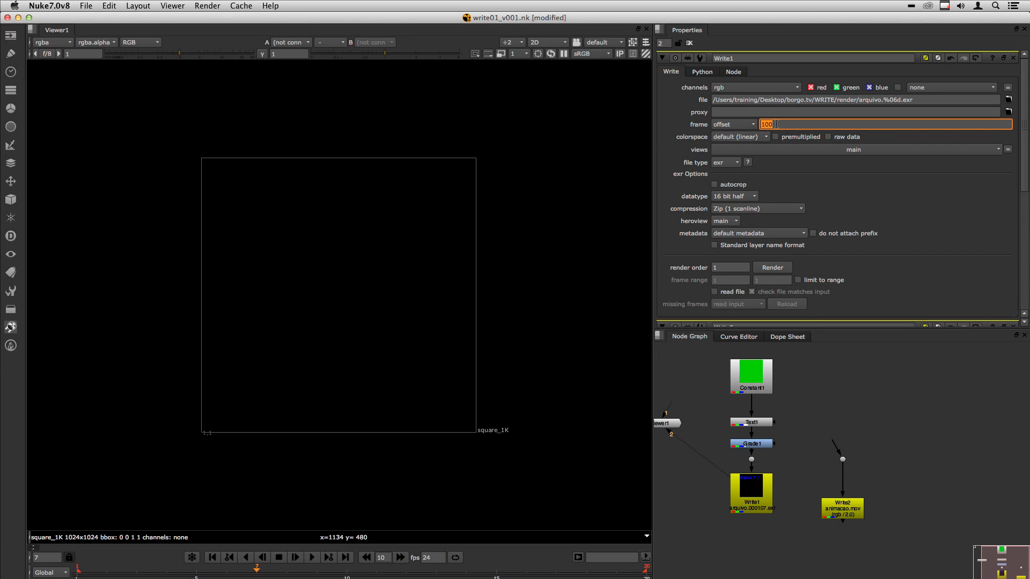
{"action": "type", "text": "20"}
Step: Render Write1 over the custom frame range 1-10 and check the numbering of the new EXR files in Finder
{"action": "left_click", "coordinate": [784, 269]}
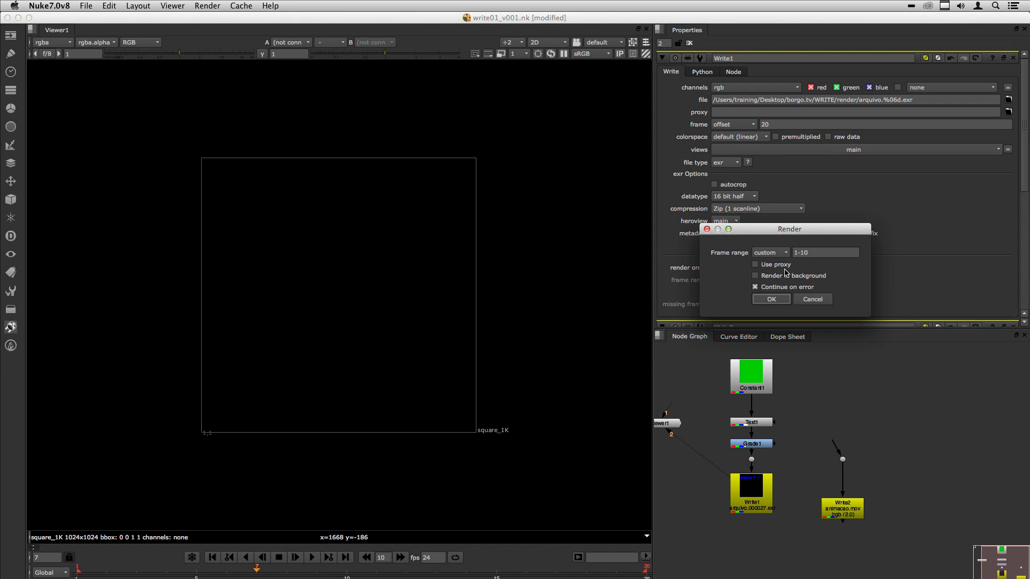
{"action": "left_click", "coordinate": [779, 299]}
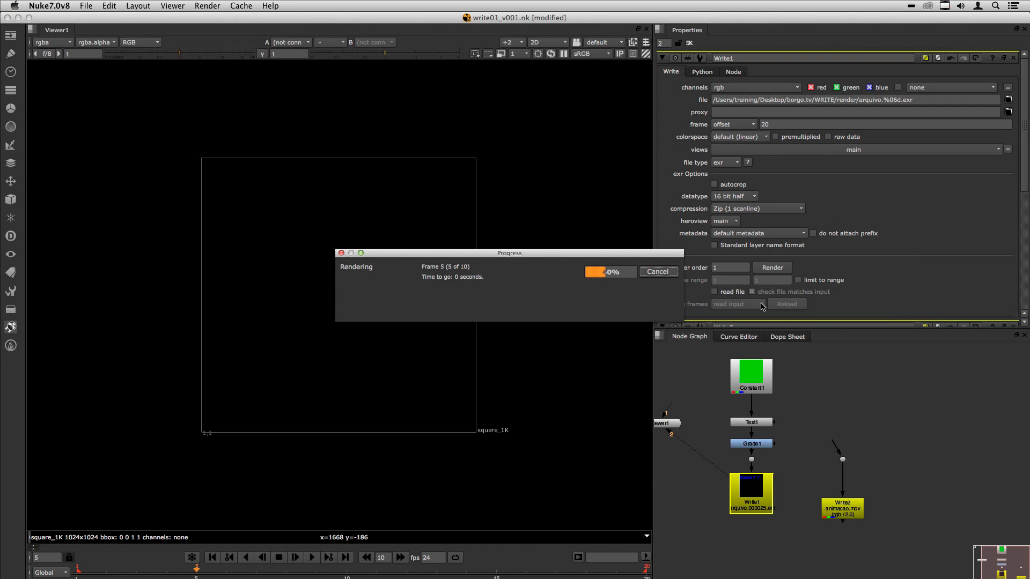
{"action": "key", "text": "super+Tab"}
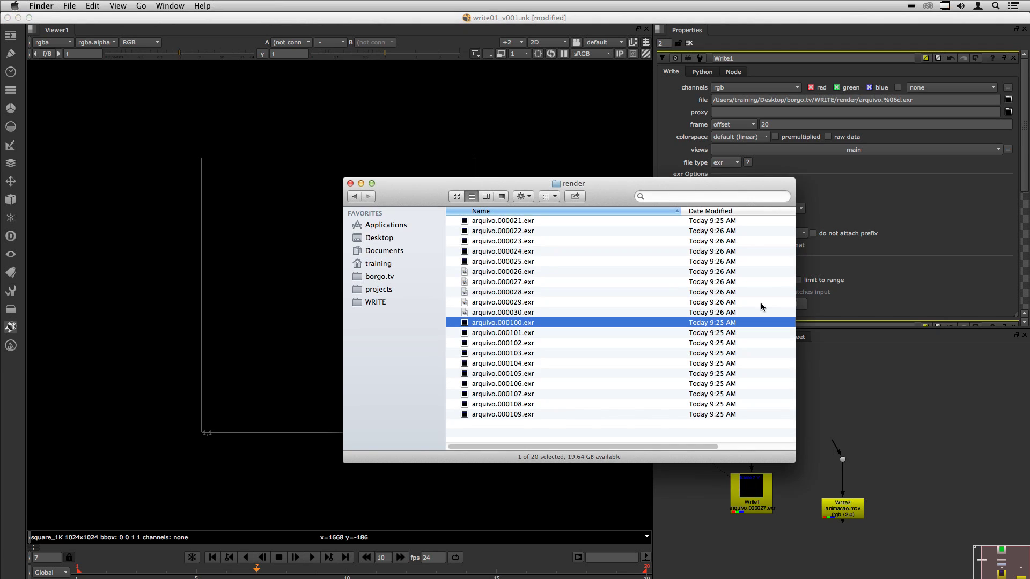
{"action": "left_click", "coordinate": [504, 221]}
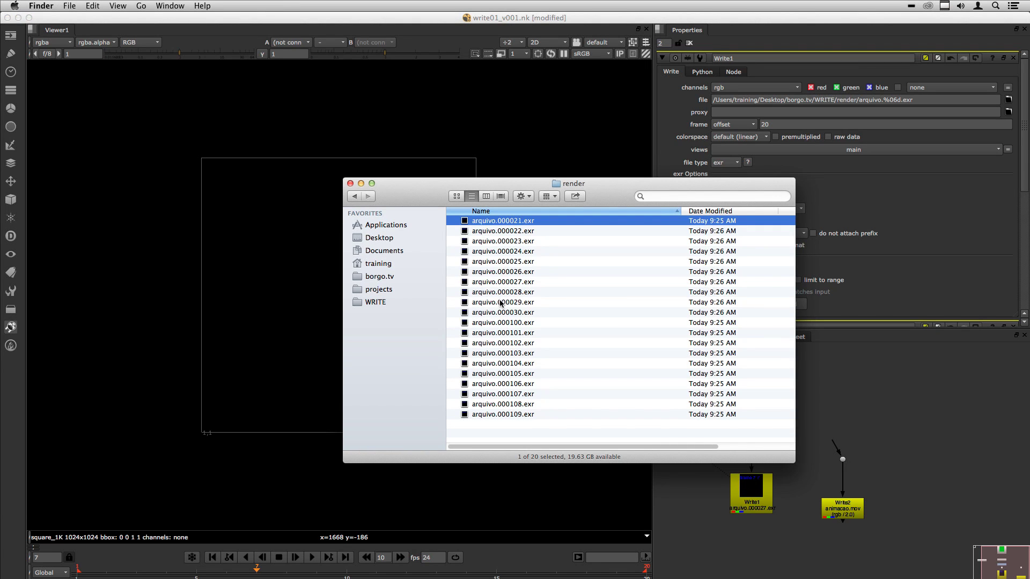
Step: Back in Nuke, try a frame offset of -20 on Write1, and replace it with the expression frame-1
{"action": "left_click", "coordinate": [782, 127]}
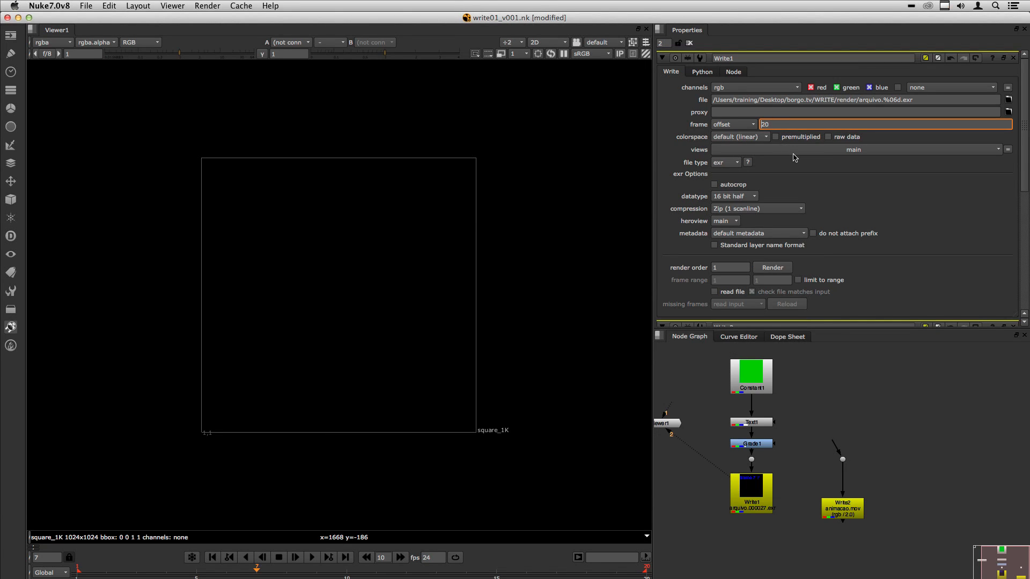
{"action": "type", "text": "-"}
{"action": "left_click", "coordinate": [739, 129]}
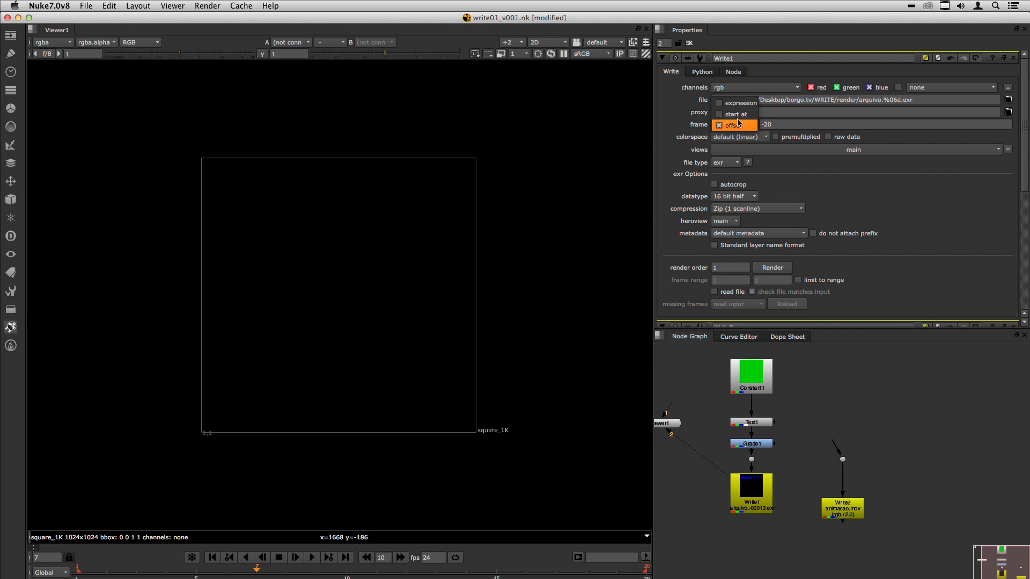
{"action": "left_click", "coordinate": [734, 104]}
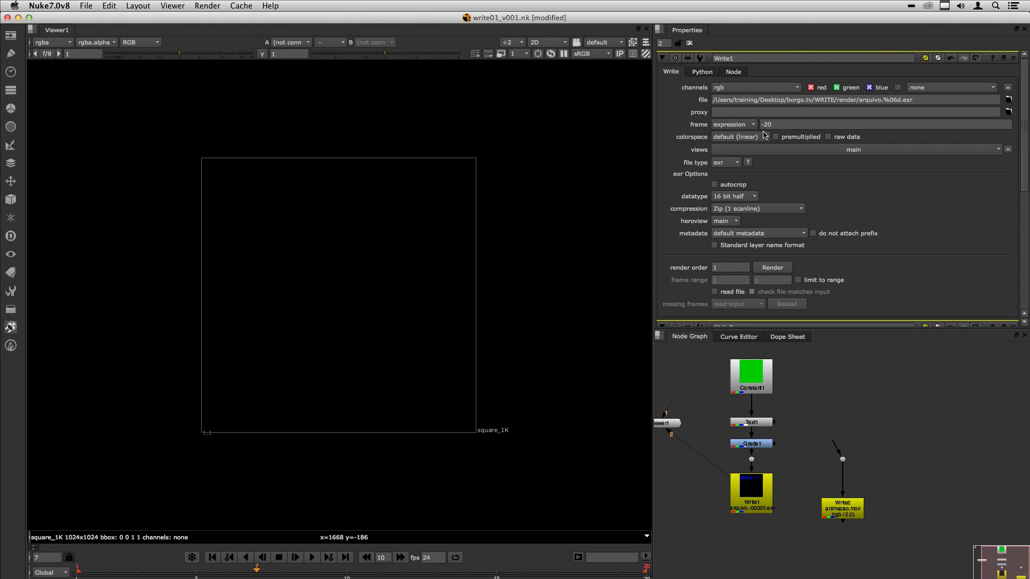
{"action": "left_click", "coordinate": [780, 125]}
{"action": "double_click", "coordinate": [780, 125]}
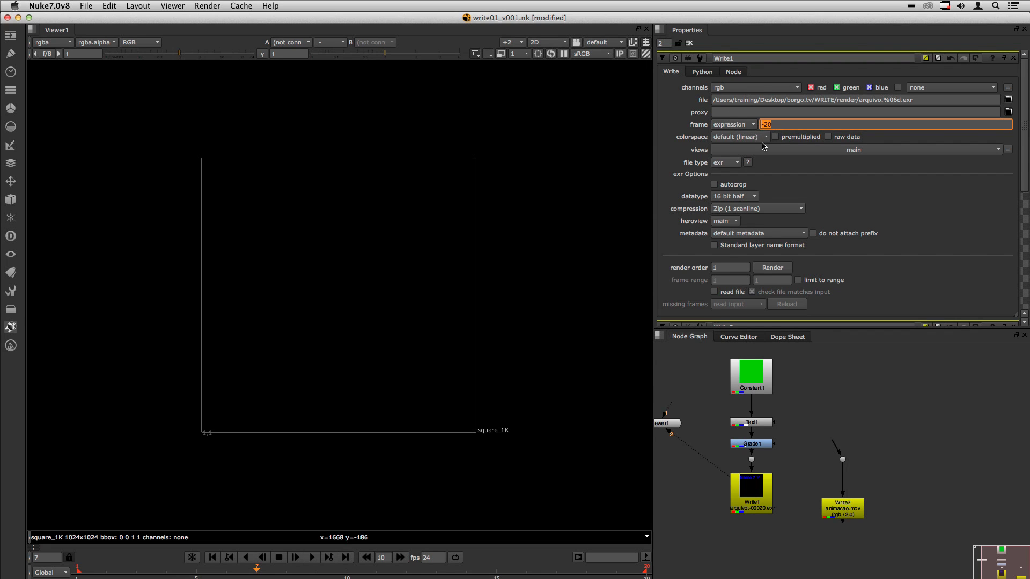
{"action": "type", "text": "frame-1"}
Step: Switch to Finder, delete all EXR files in the render folder, and return to Nuke
{"action": "key", "text": "super+Tab"}
{"action": "key", "text": "super+a"}
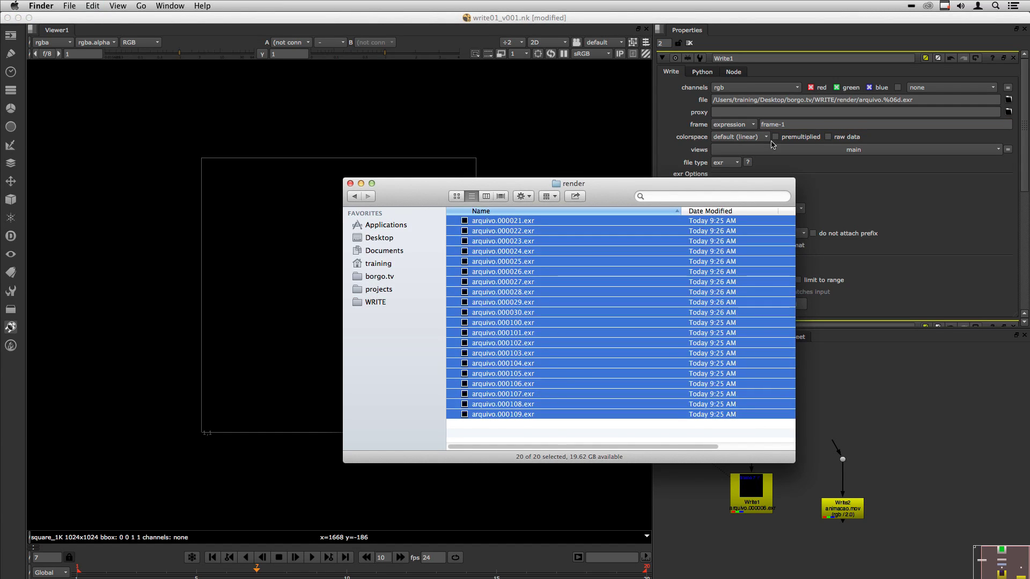
{"action": "key", "text": "super+BackSpace"}
{"action": "key", "text": "super+Tab"}
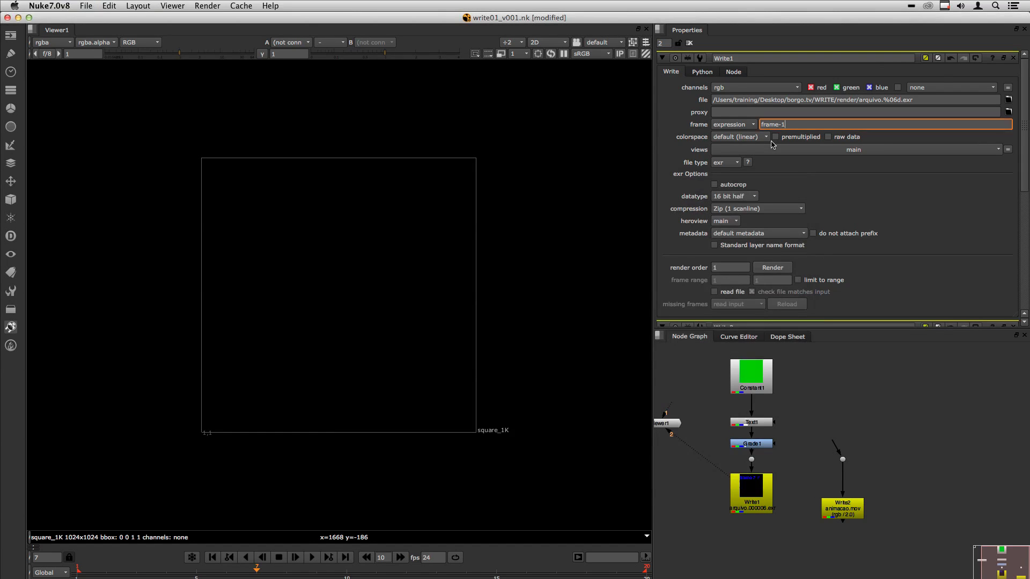
Step: Render Write1 over frames 1-10 with the frame-1 expression and check the output numbering in Finder
{"action": "left_click", "coordinate": [772, 267]}
{"action": "left_click", "coordinate": [765, 303]}
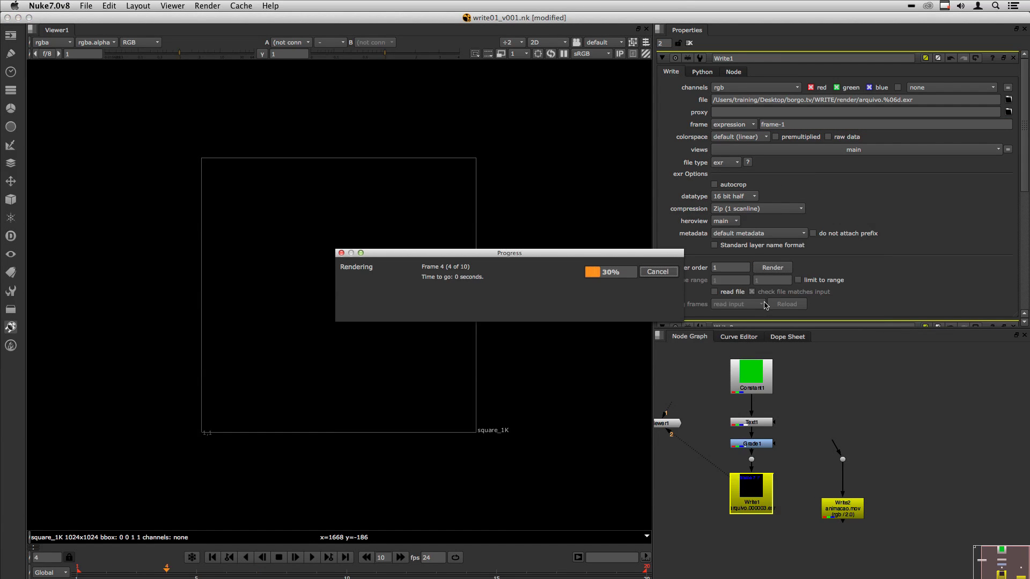
{"action": "key", "text": "super+Tab"}
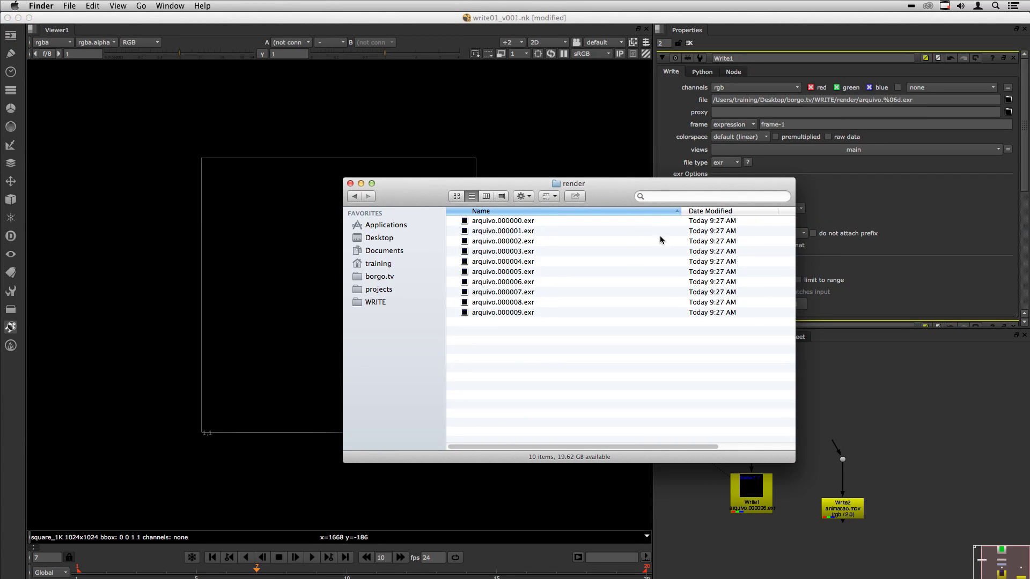
Step: Back in Nuke, render Write1 over frames 1-10 with the frame expression frame-10, and check the resulting files in Finder
{"action": "left_click", "coordinate": [791, 125]}
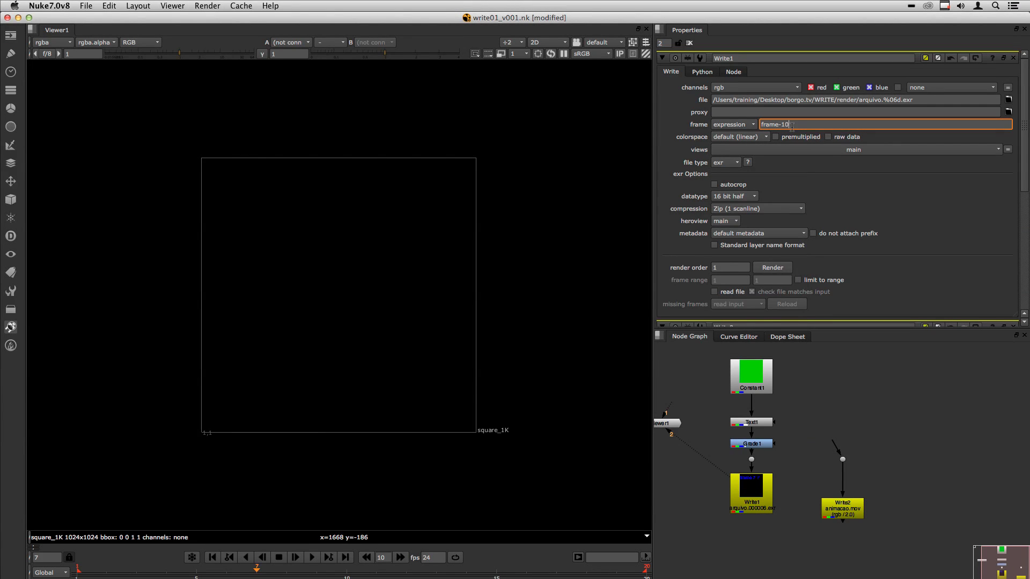
{"action": "left_click", "coordinate": [773, 267]}
{"action": "left_click", "coordinate": [769, 302]}
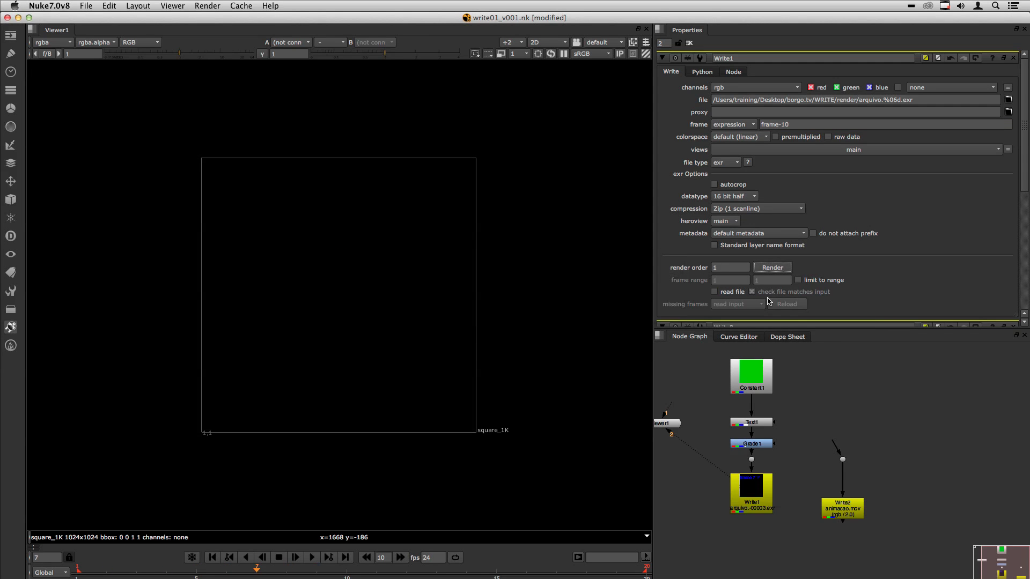
{"action": "key", "text": "super+Tab"}
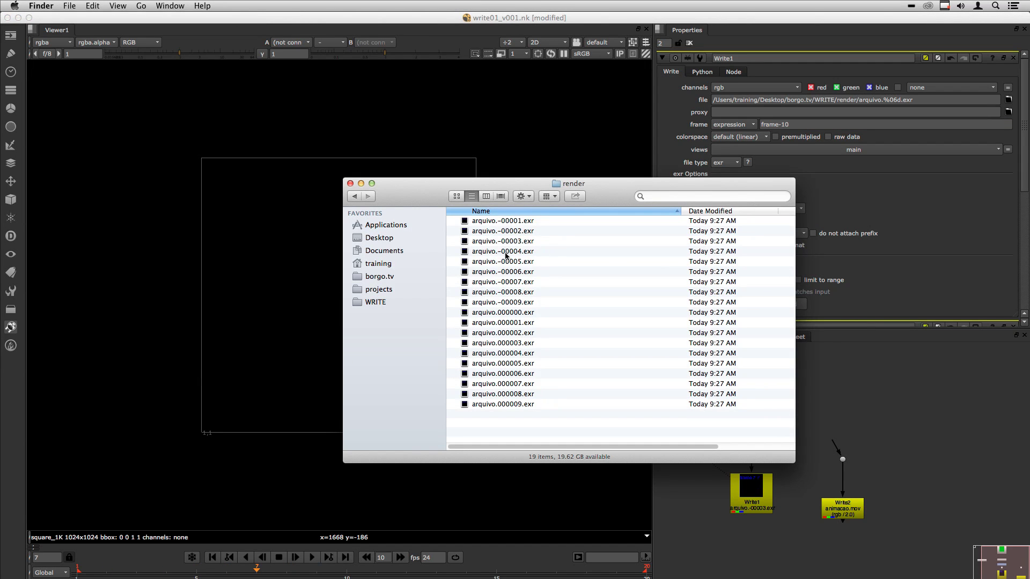
Step: Return to Nuke and change Write1's frame expression to frame*2
{"action": "left_click", "coordinate": [787, 125]}
{"action": "left_click_drag", "start_coordinate": [790, 124], "coordinate": [780, 125]}
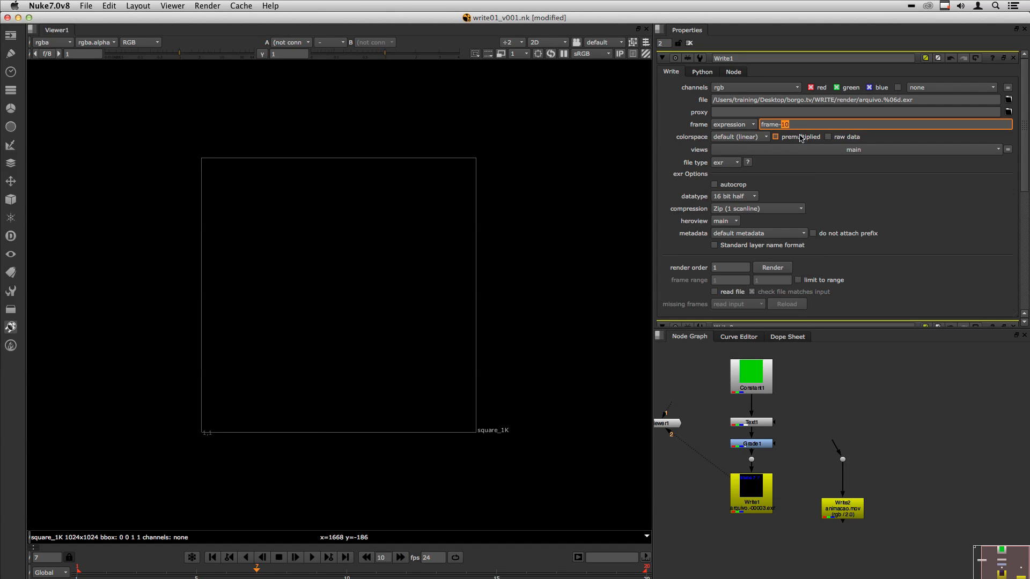
{"action": "key", "text": "BackSpace"}
{"action": "key", "text": "BackSpace"}
Step: Render Write1 over frames 1-10, inspect the numbering up to the last EXR file in Finder, and return to Nuke
{"action": "left_click", "coordinate": [773, 268]}
{"action": "left_click", "coordinate": [761, 295]}
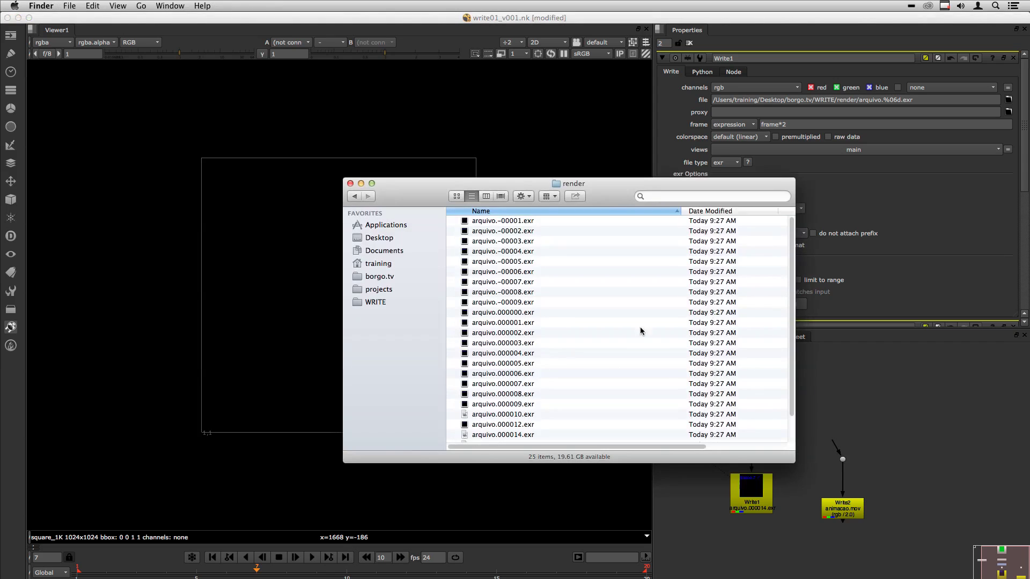
{"action": "scroll", "coordinate": [531, 362], "scroll_direction": "up", "scroll_amount": 1}
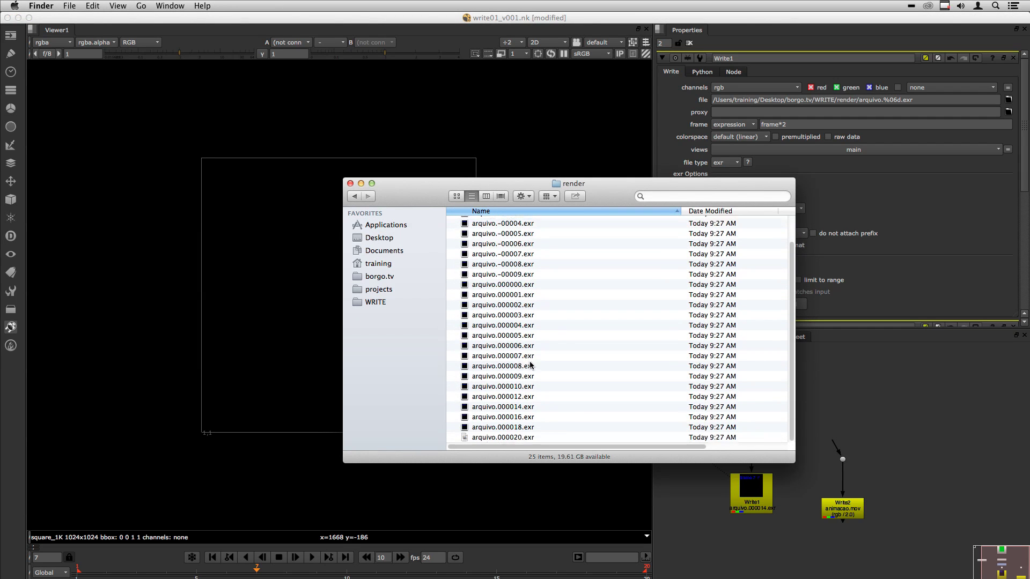
{"action": "left_click", "coordinate": [511, 438]}
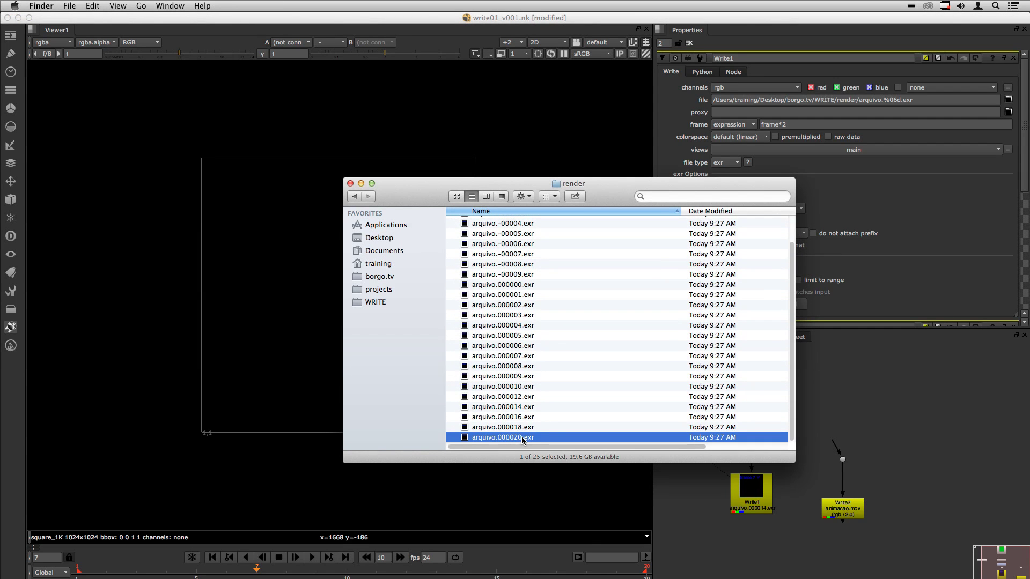
{"action": "left_click", "coordinate": [846, 402]}
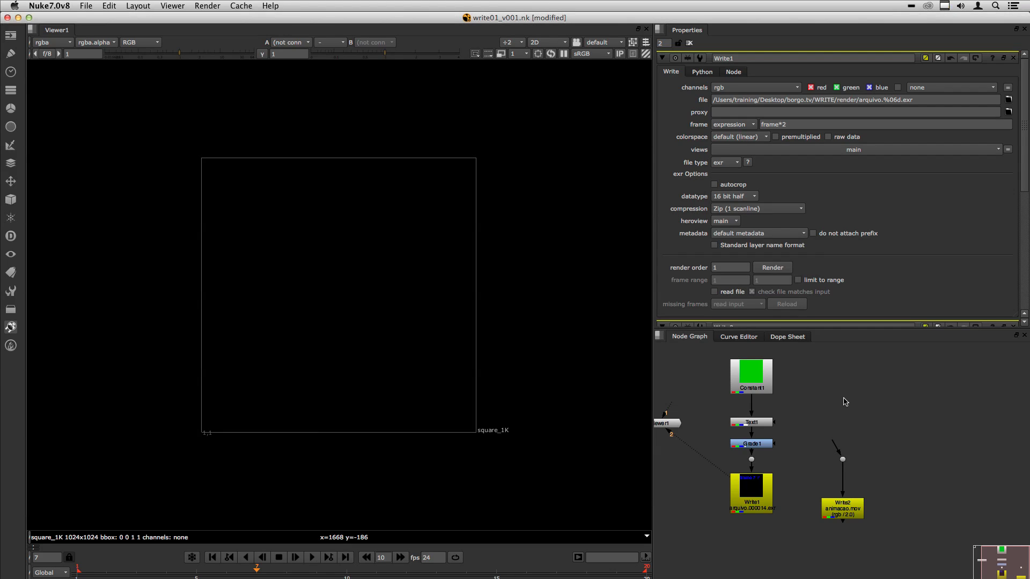